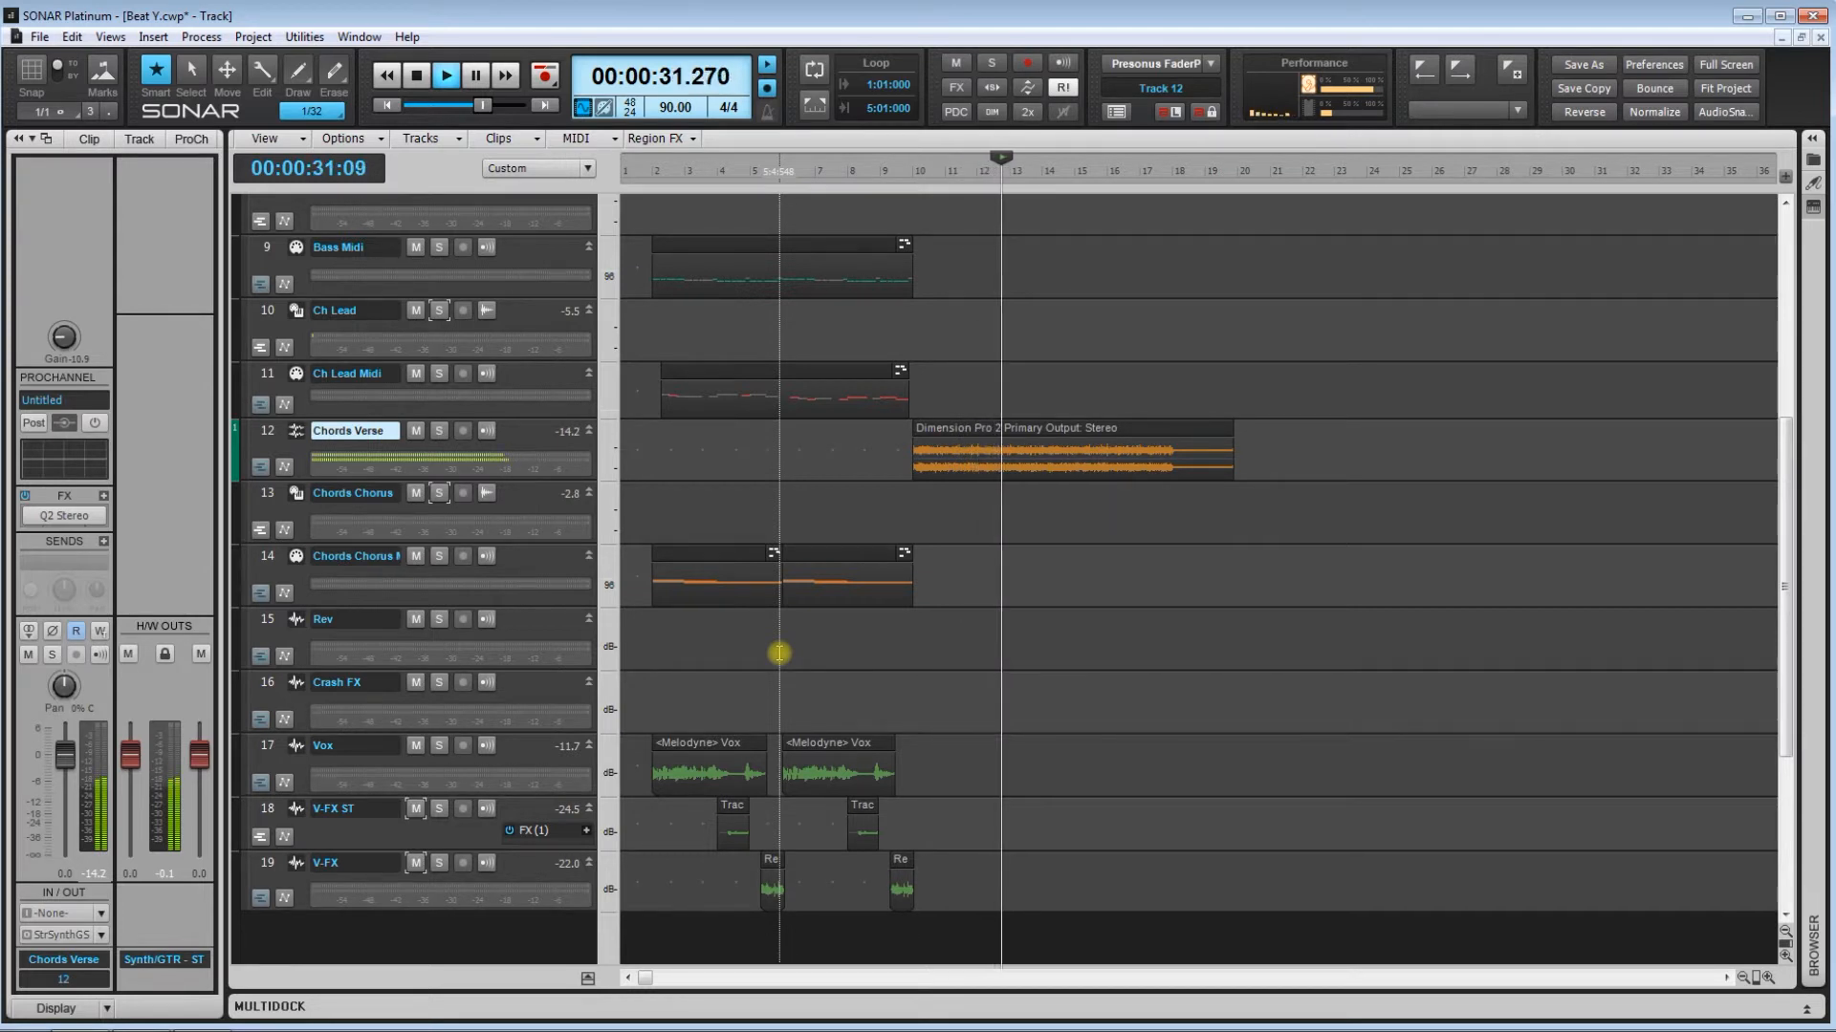
Step: Stop playback and mute the Vox, V-FX ST and V-FX tracks
{"action": "key", "text": "space"}
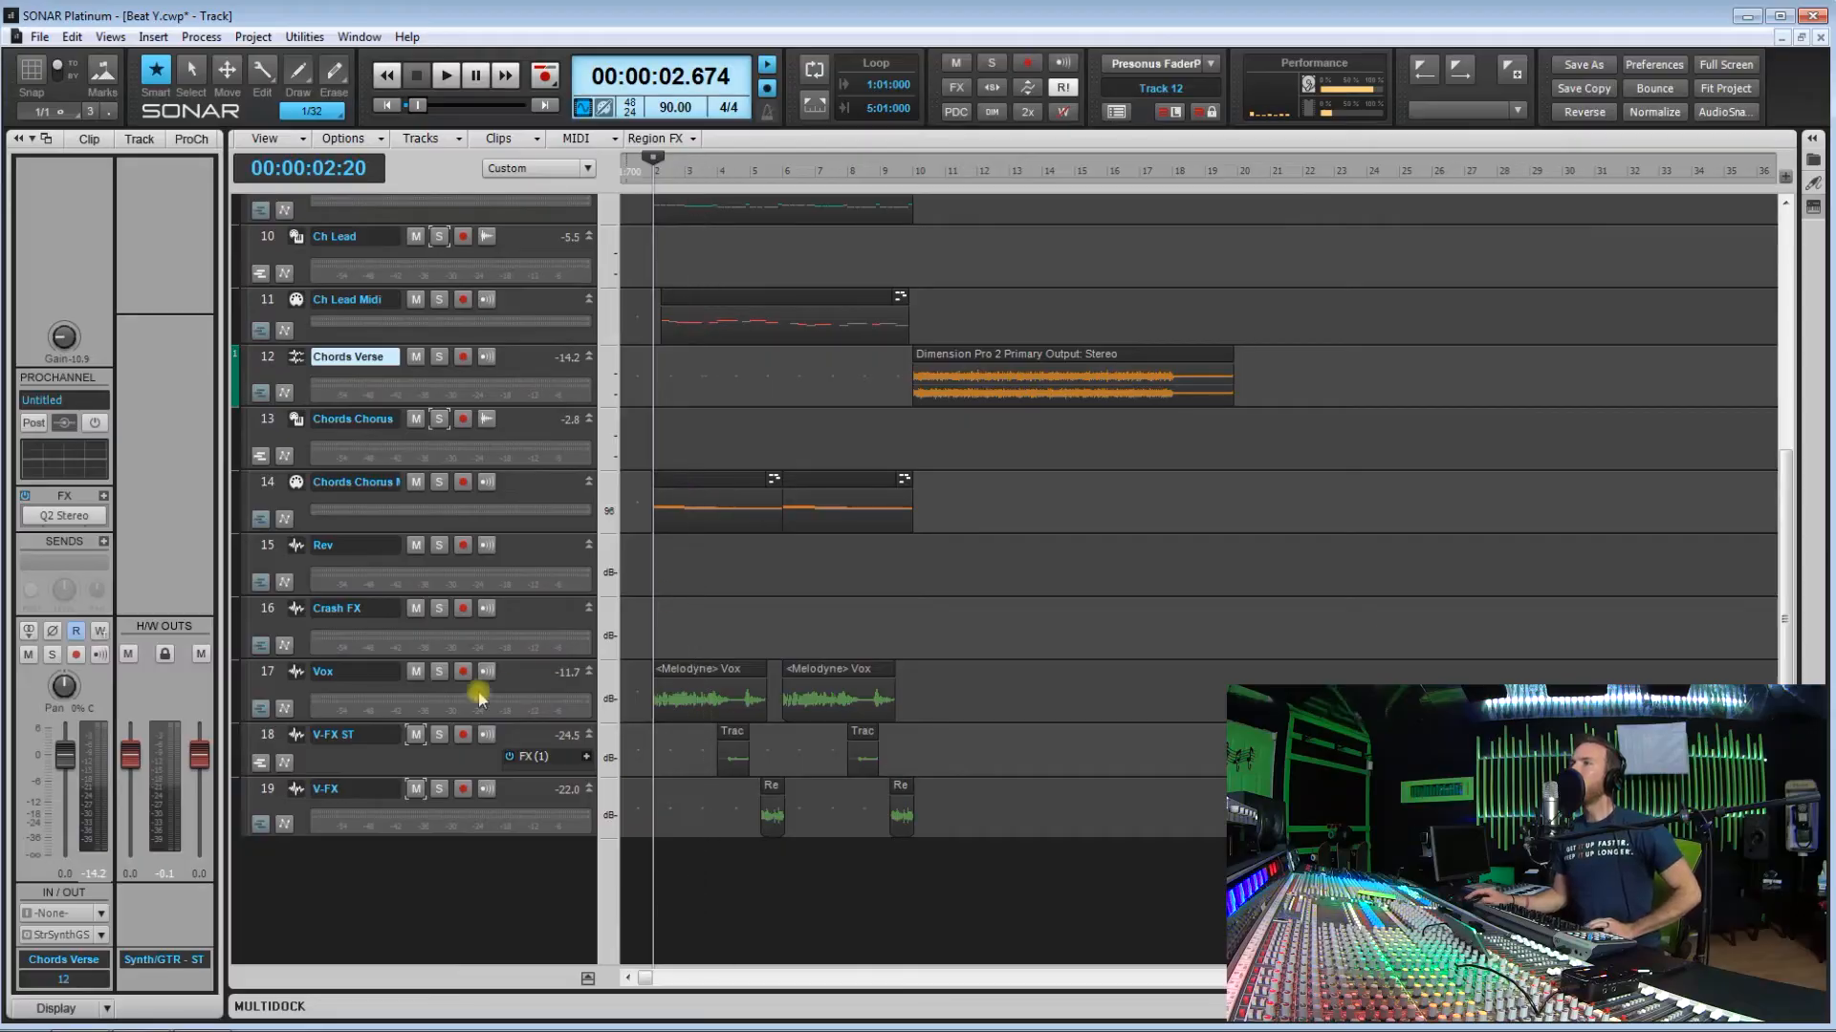
{"action": "left_click", "coordinate": [417, 672]}
{"action": "left_click", "coordinate": [415, 734]}
{"action": "left_click", "coordinate": [416, 788]}
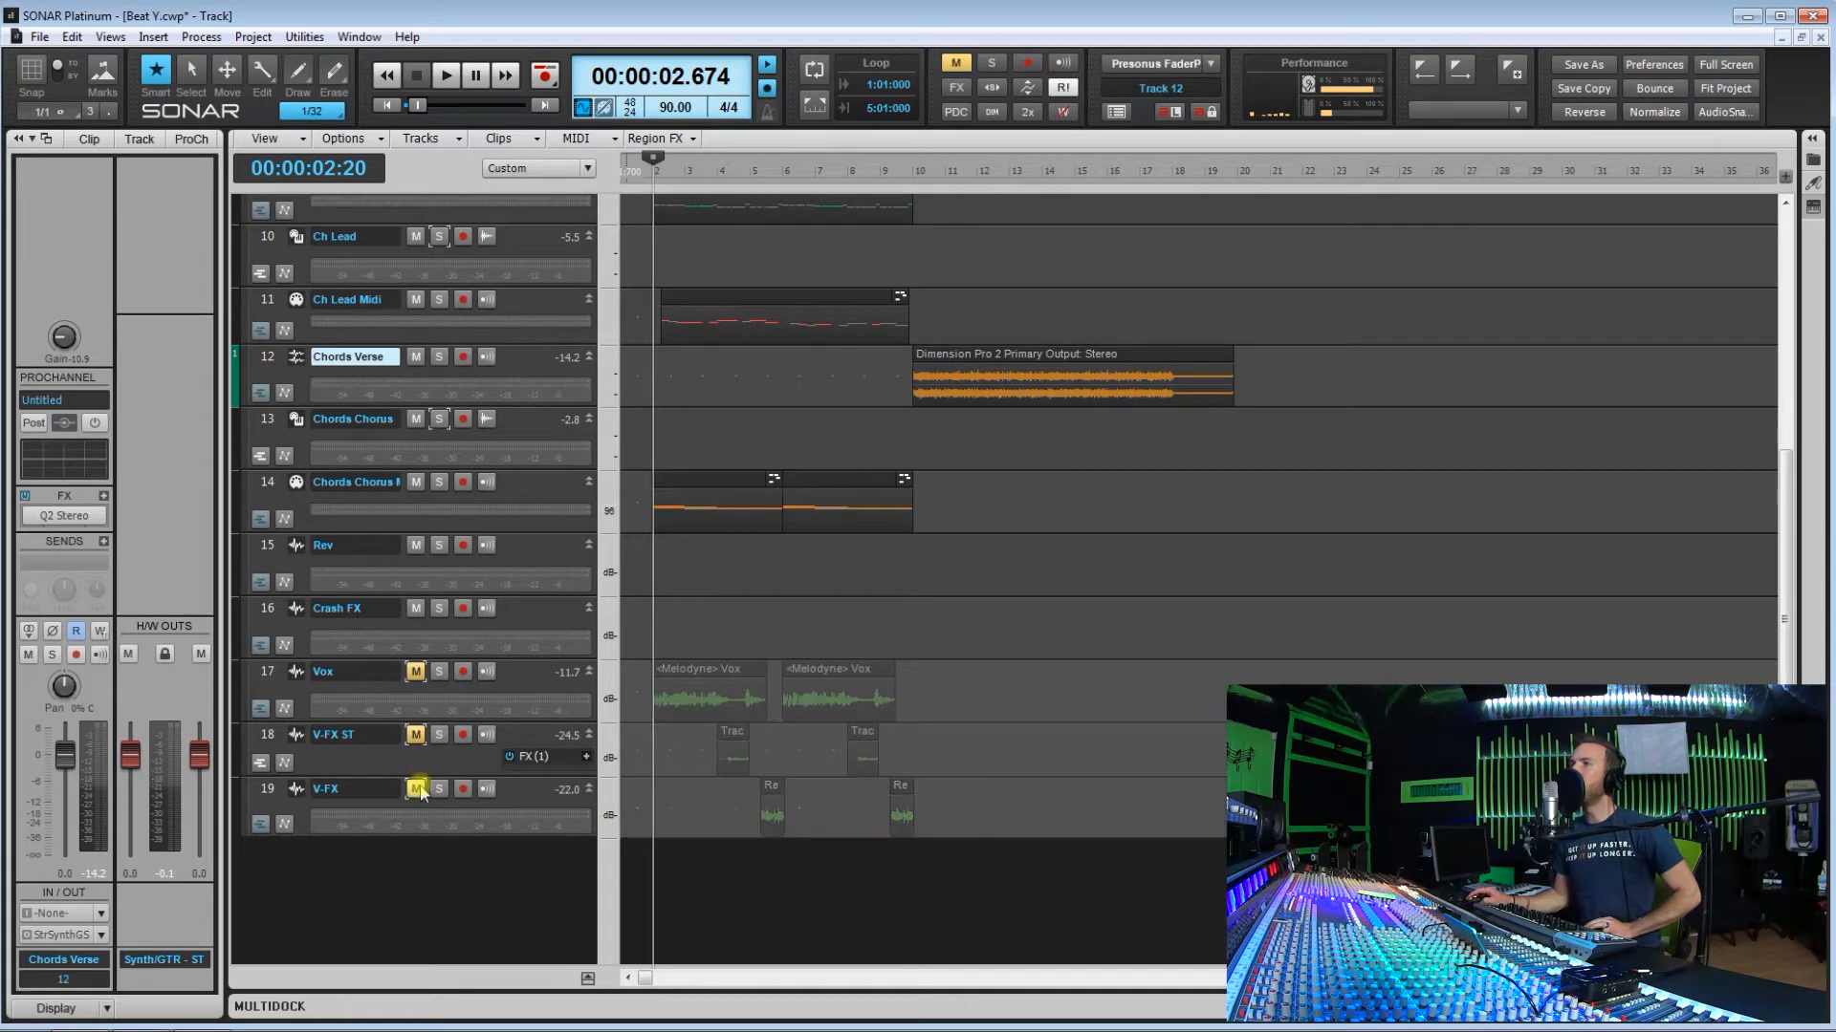
Step: Mute the Ch Lead and Ch Lead Midi tracks
{"action": "scroll", "coordinate": [984, 633], "scroll_direction": "up", "scroll_amount": 3}
{"action": "scroll", "coordinate": [984, 632], "scroll_direction": "up", "scroll_amount": 1}
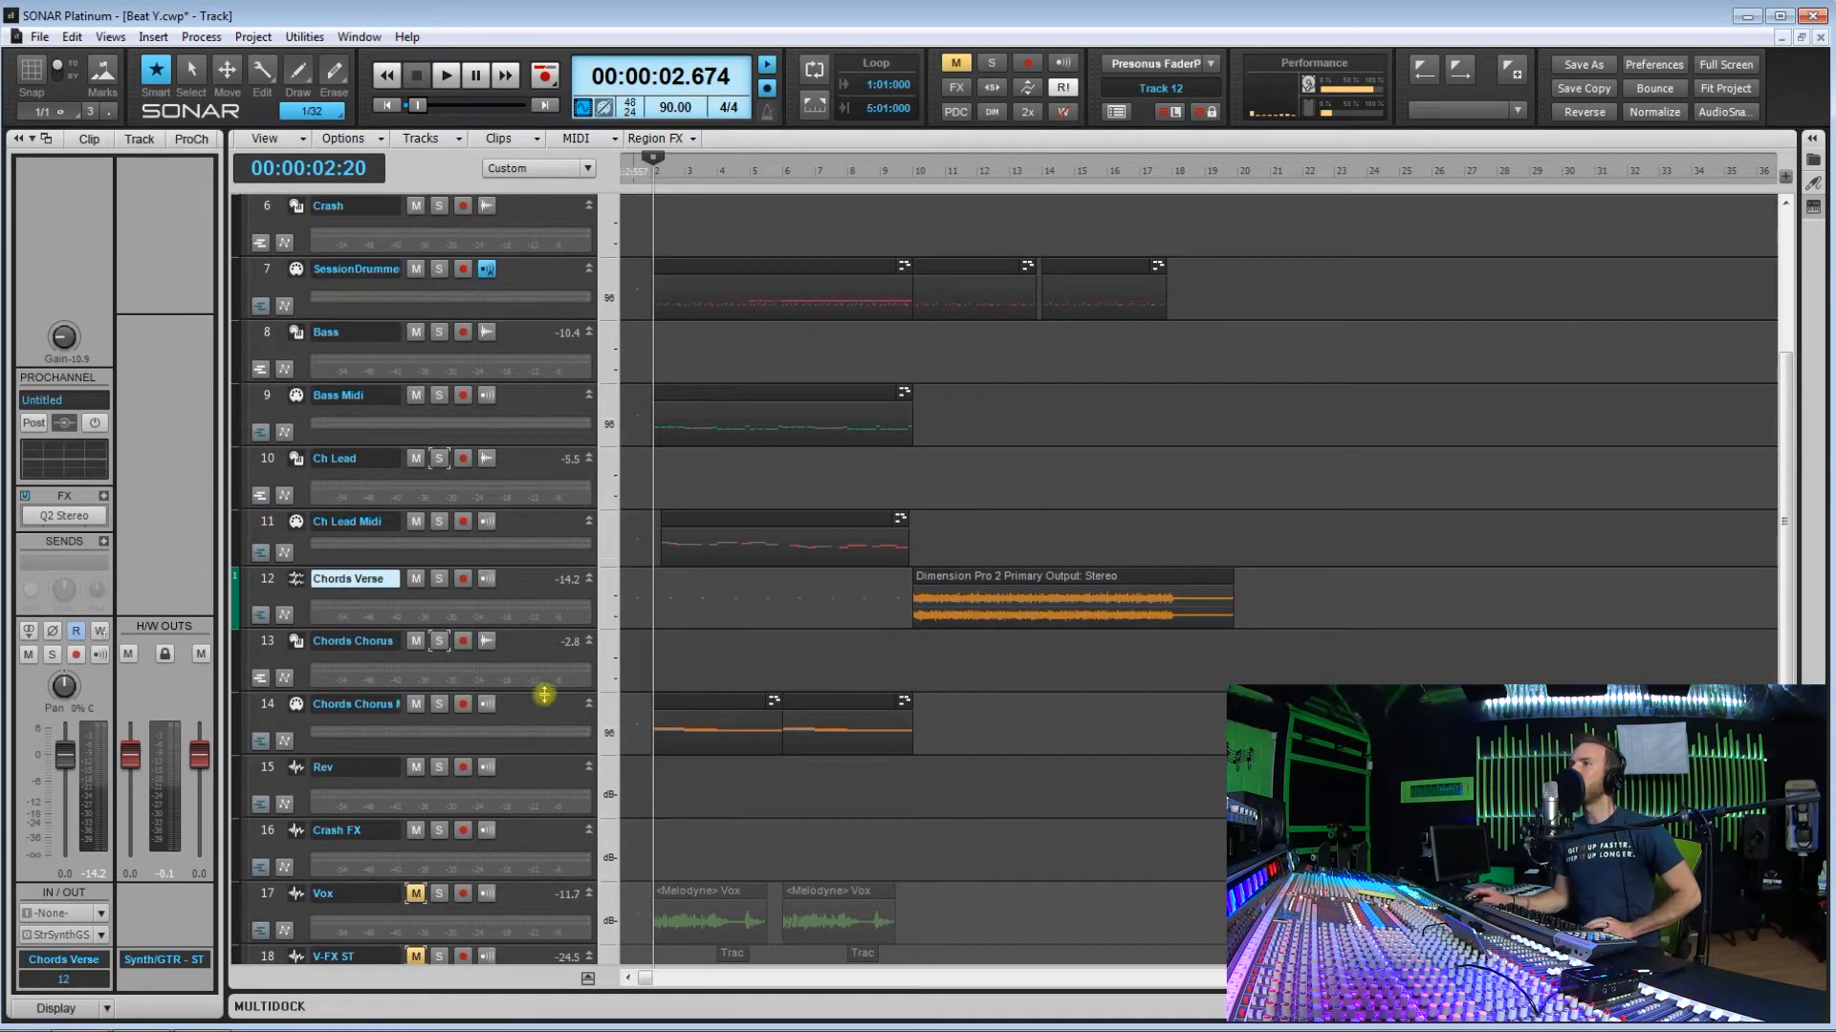
{"action": "left_click", "coordinate": [416, 522]}
{"action": "left_click", "coordinate": [416, 459]}
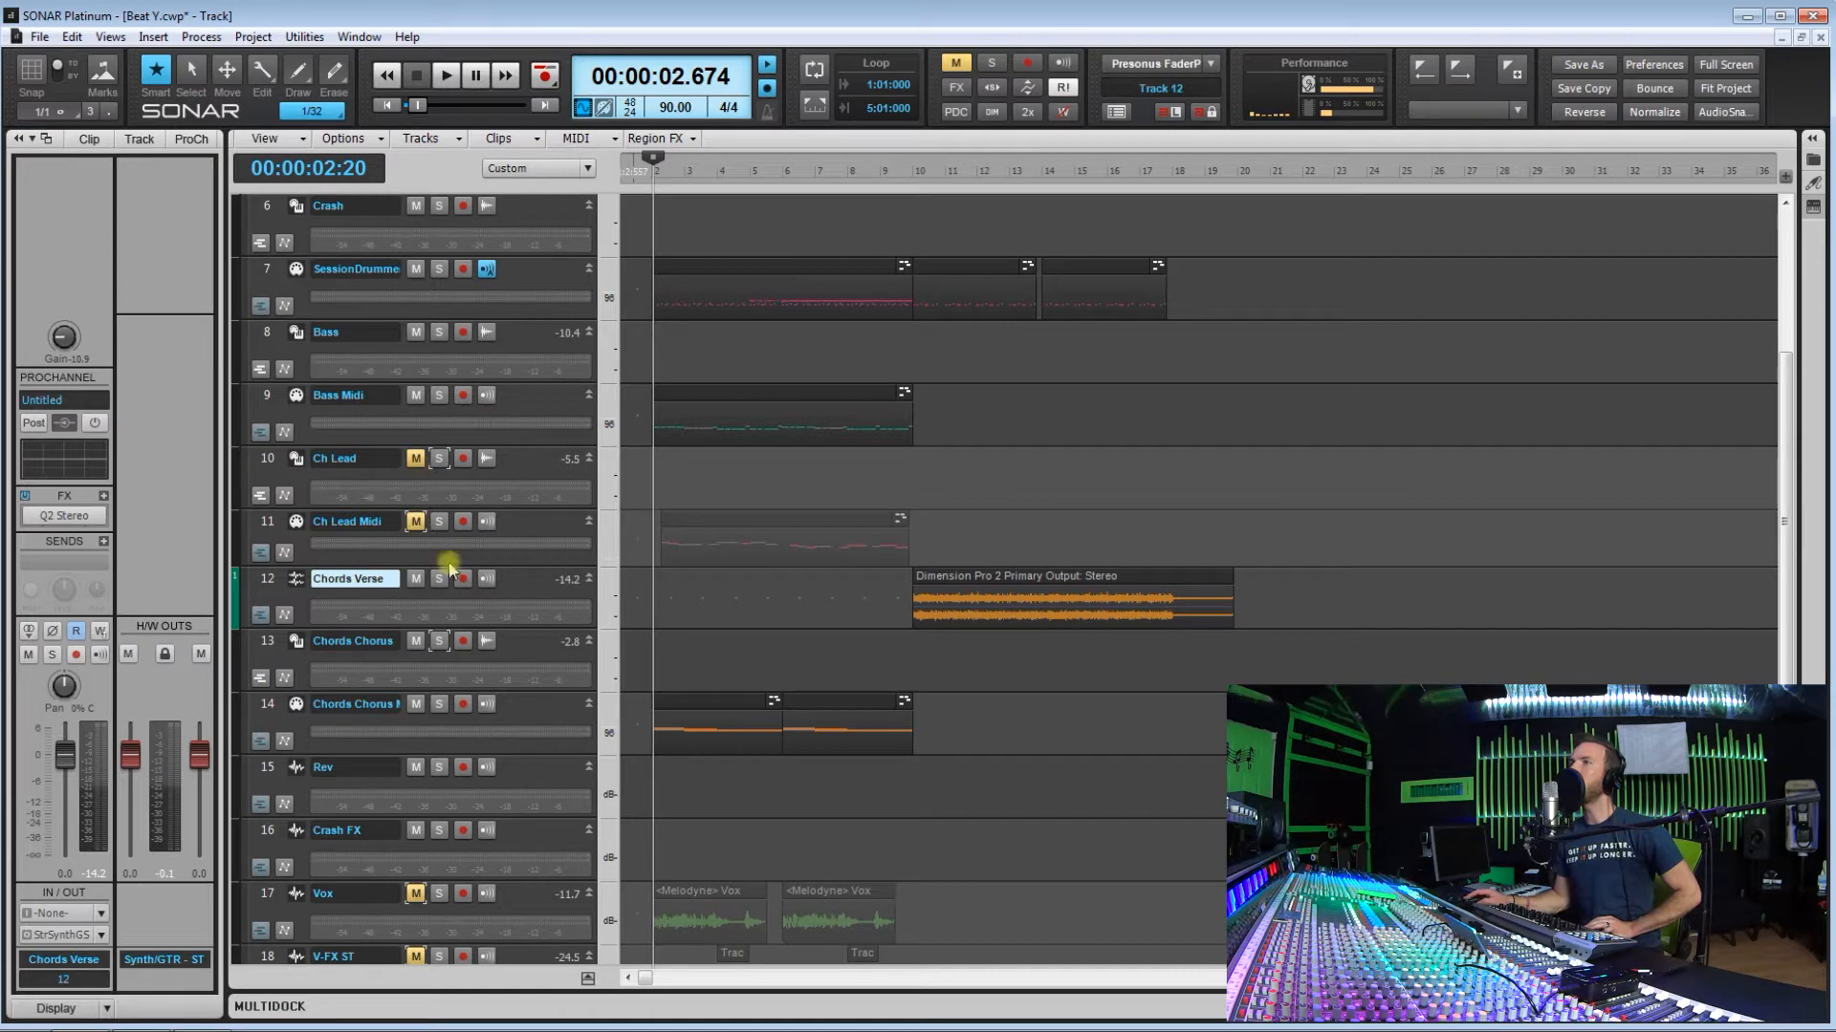
Step: Mute the Bass and Bass Midi tracks and move both Chords Chorus tracks directly above them
{"action": "left_click_drag", "start_coordinate": [519, 652], "coordinate": [419, 454]}
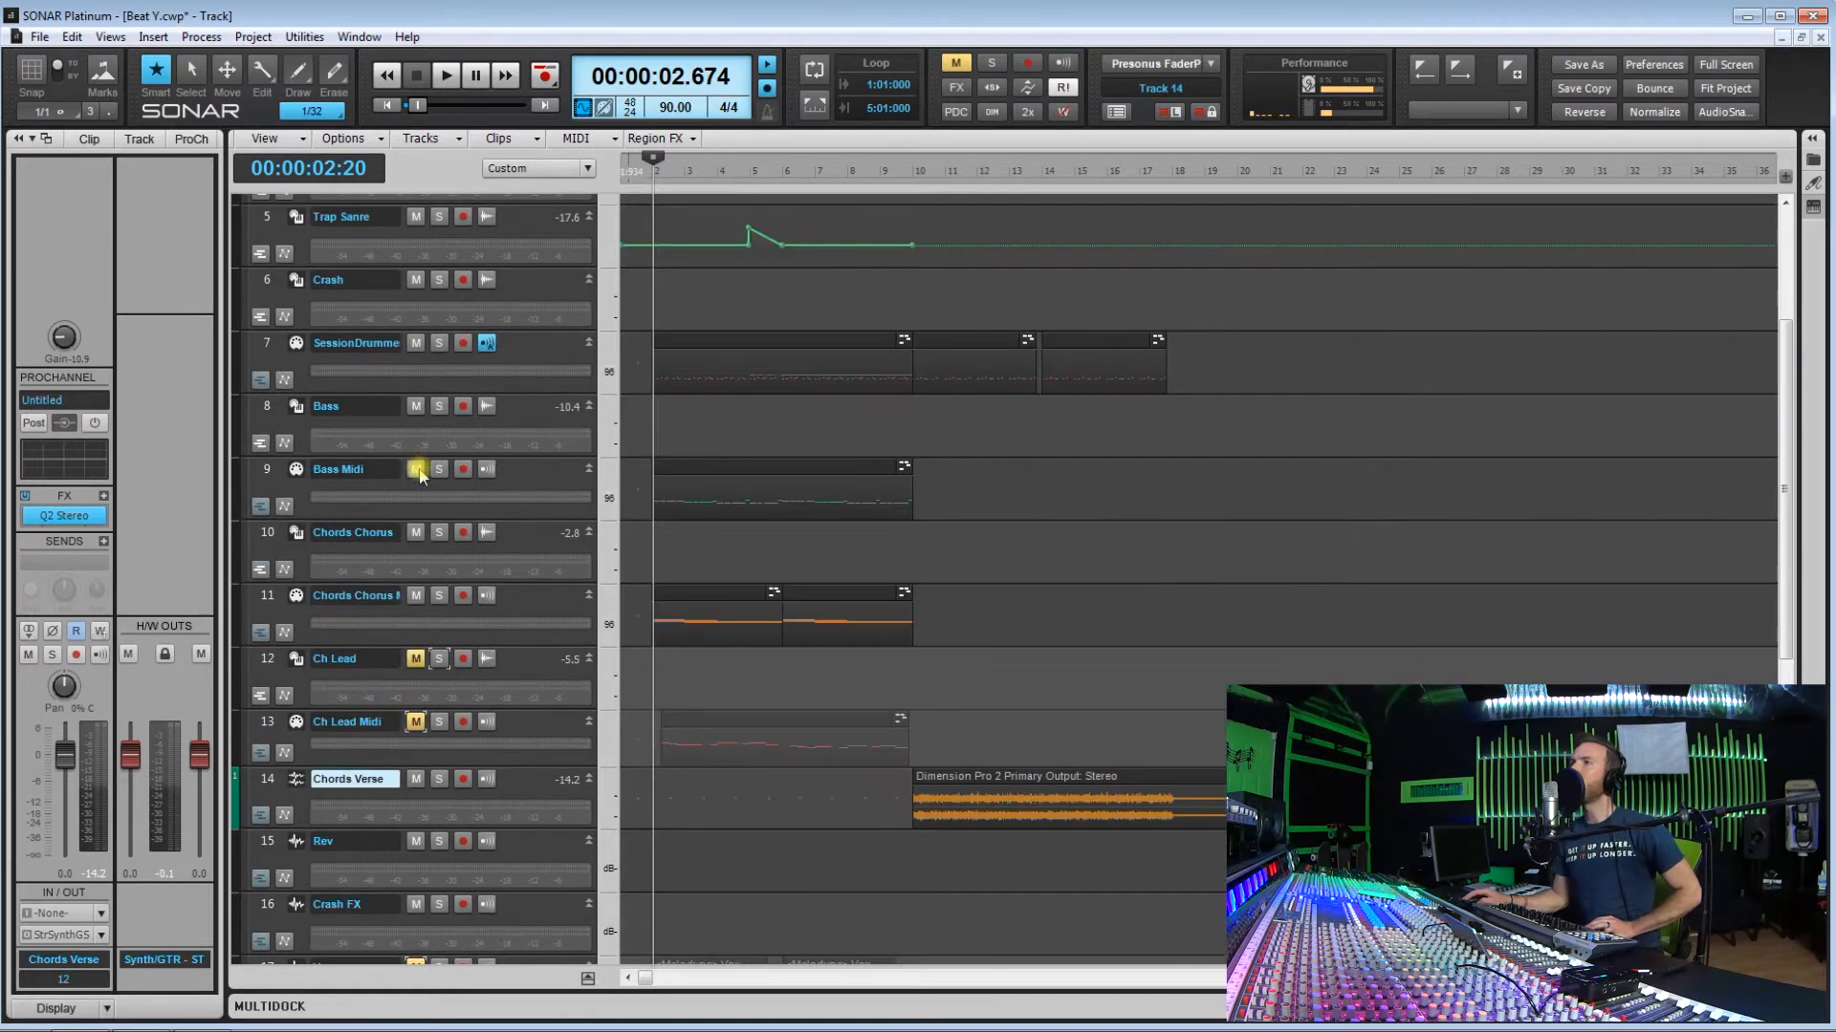
{"action": "left_click", "coordinate": [417, 469]}
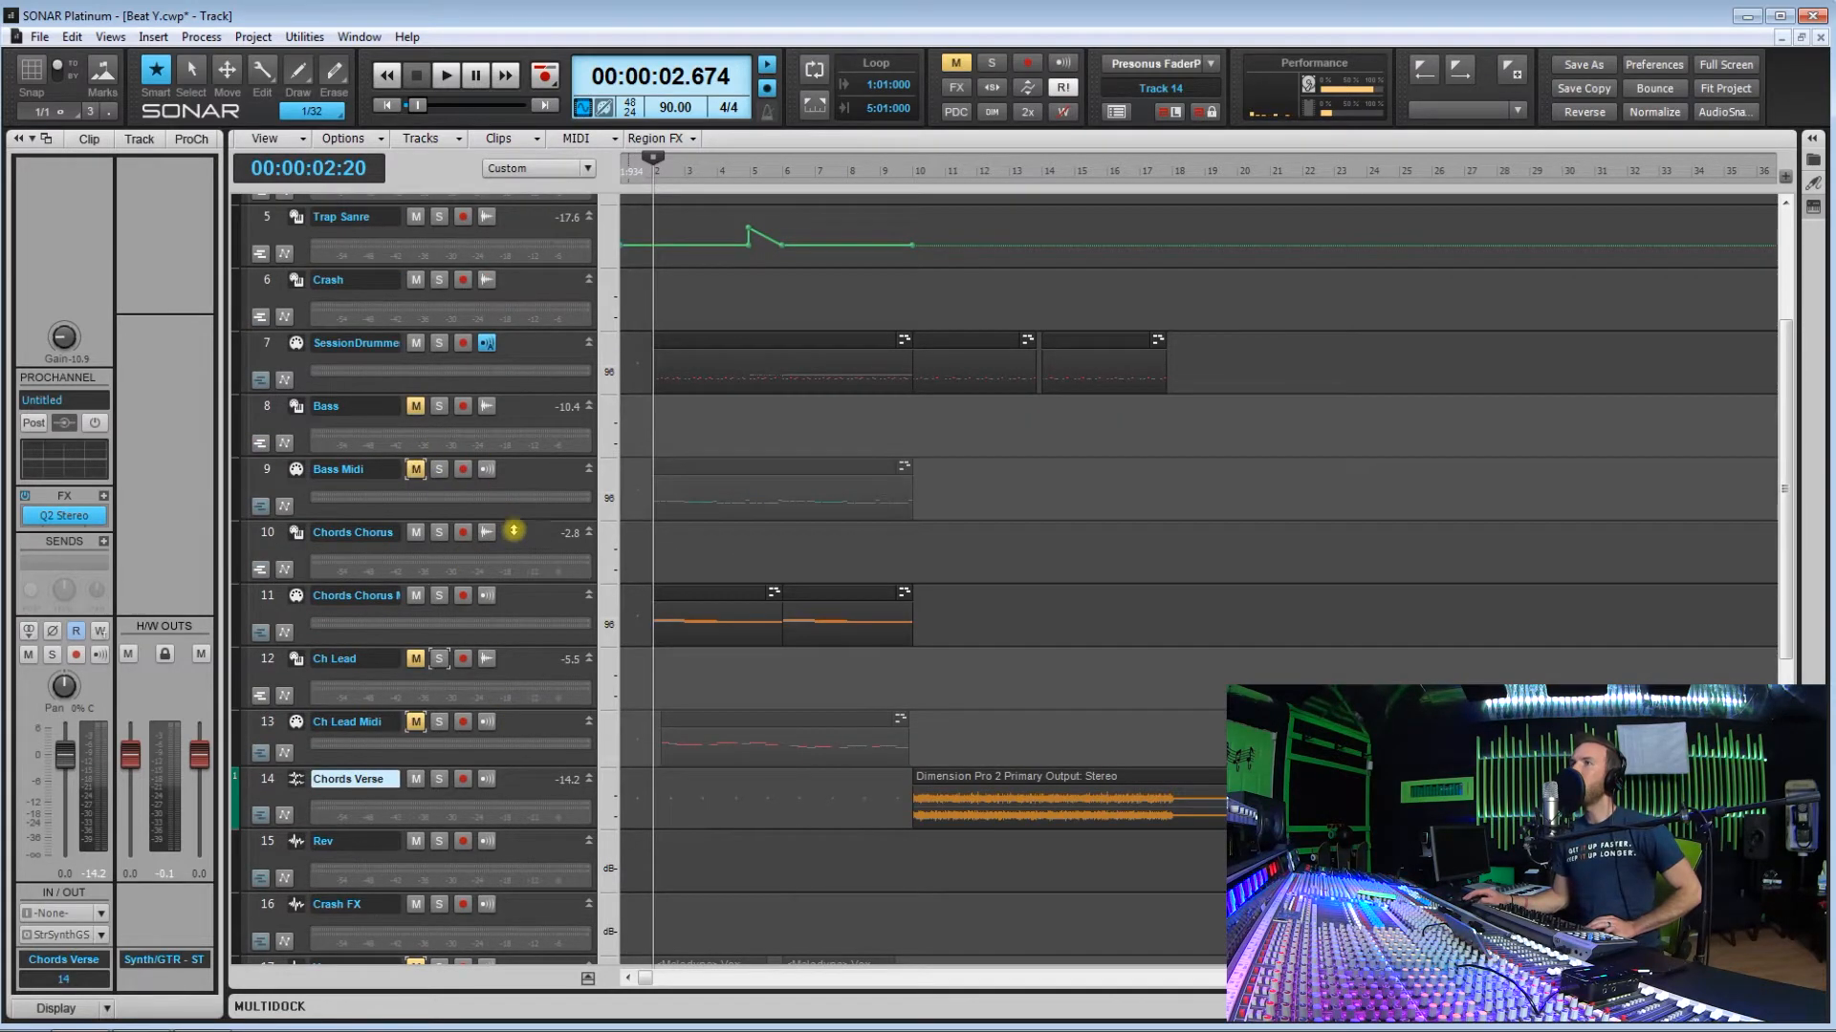
{"action": "left_click_drag", "start_coordinate": [510, 437], "coordinate": [525, 471]}
Step: Play the chorus with only drums and chords, starting just before bar 2
{"action": "left_click_drag", "start_coordinate": [653, 411], "coordinate": [649, 413]}
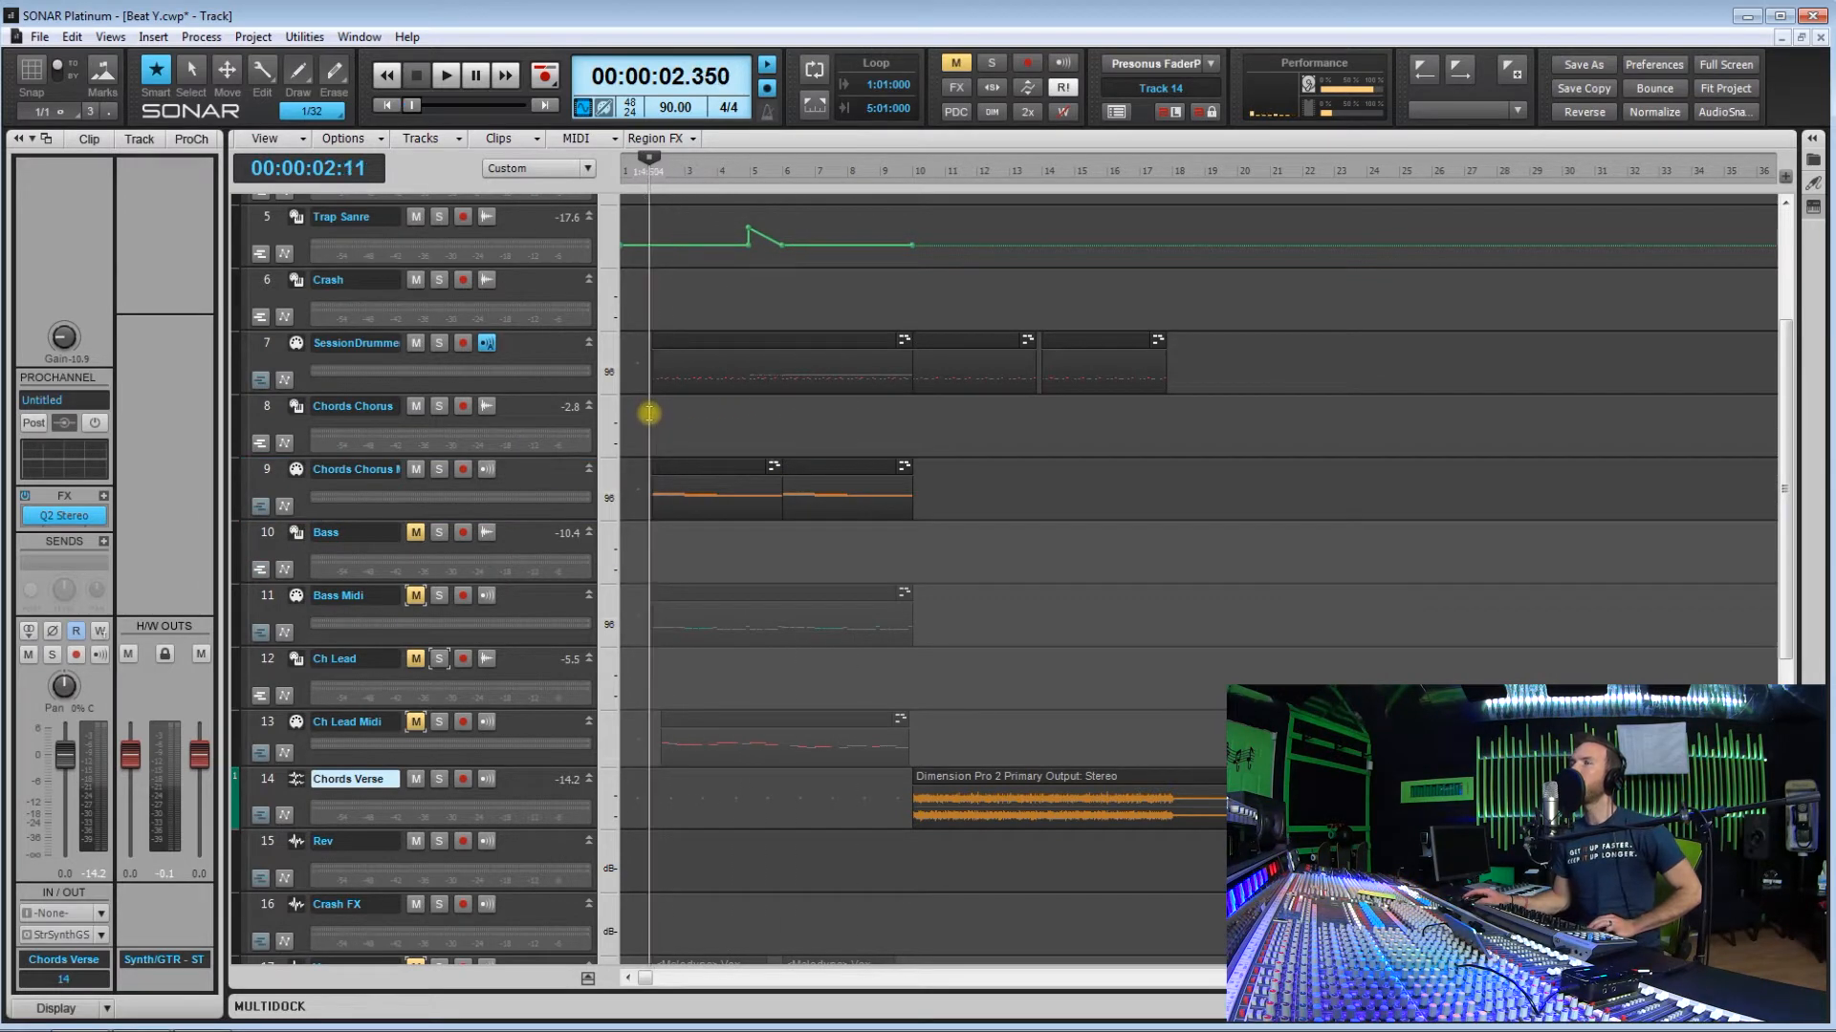
{"action": "key", "text": "space"}
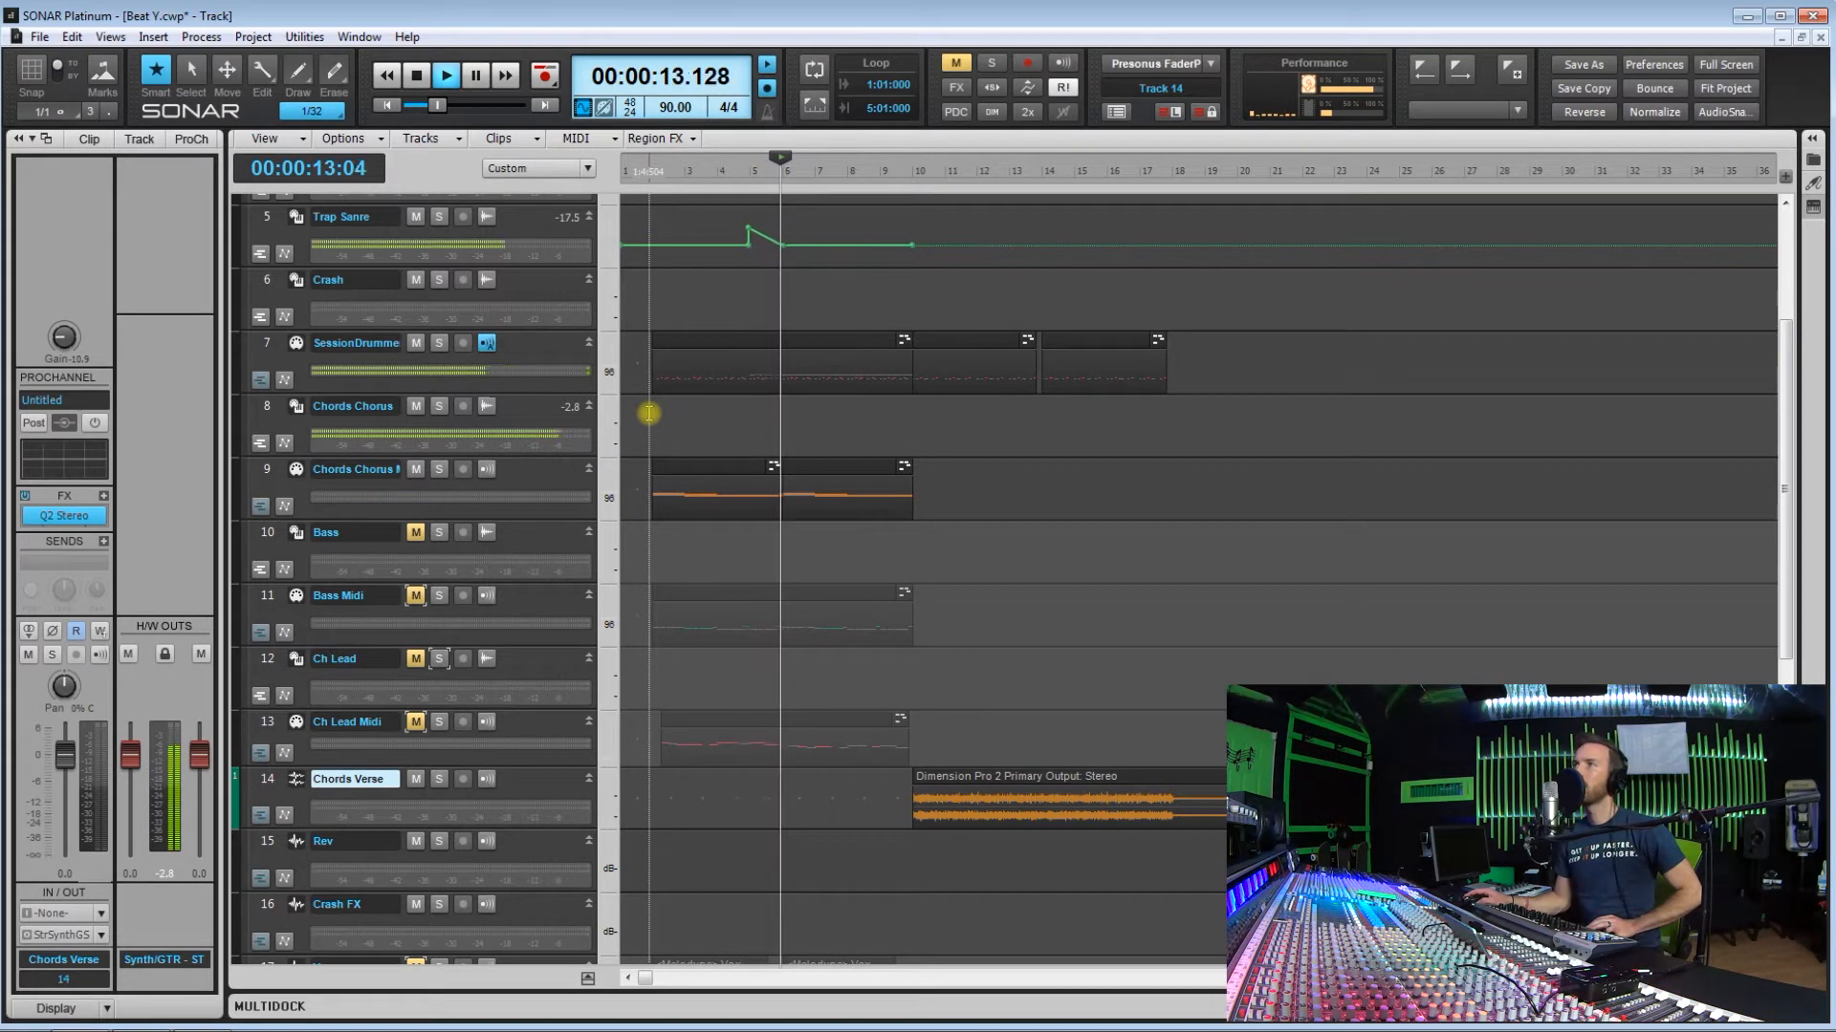
{"action": "key", "text": "space"}
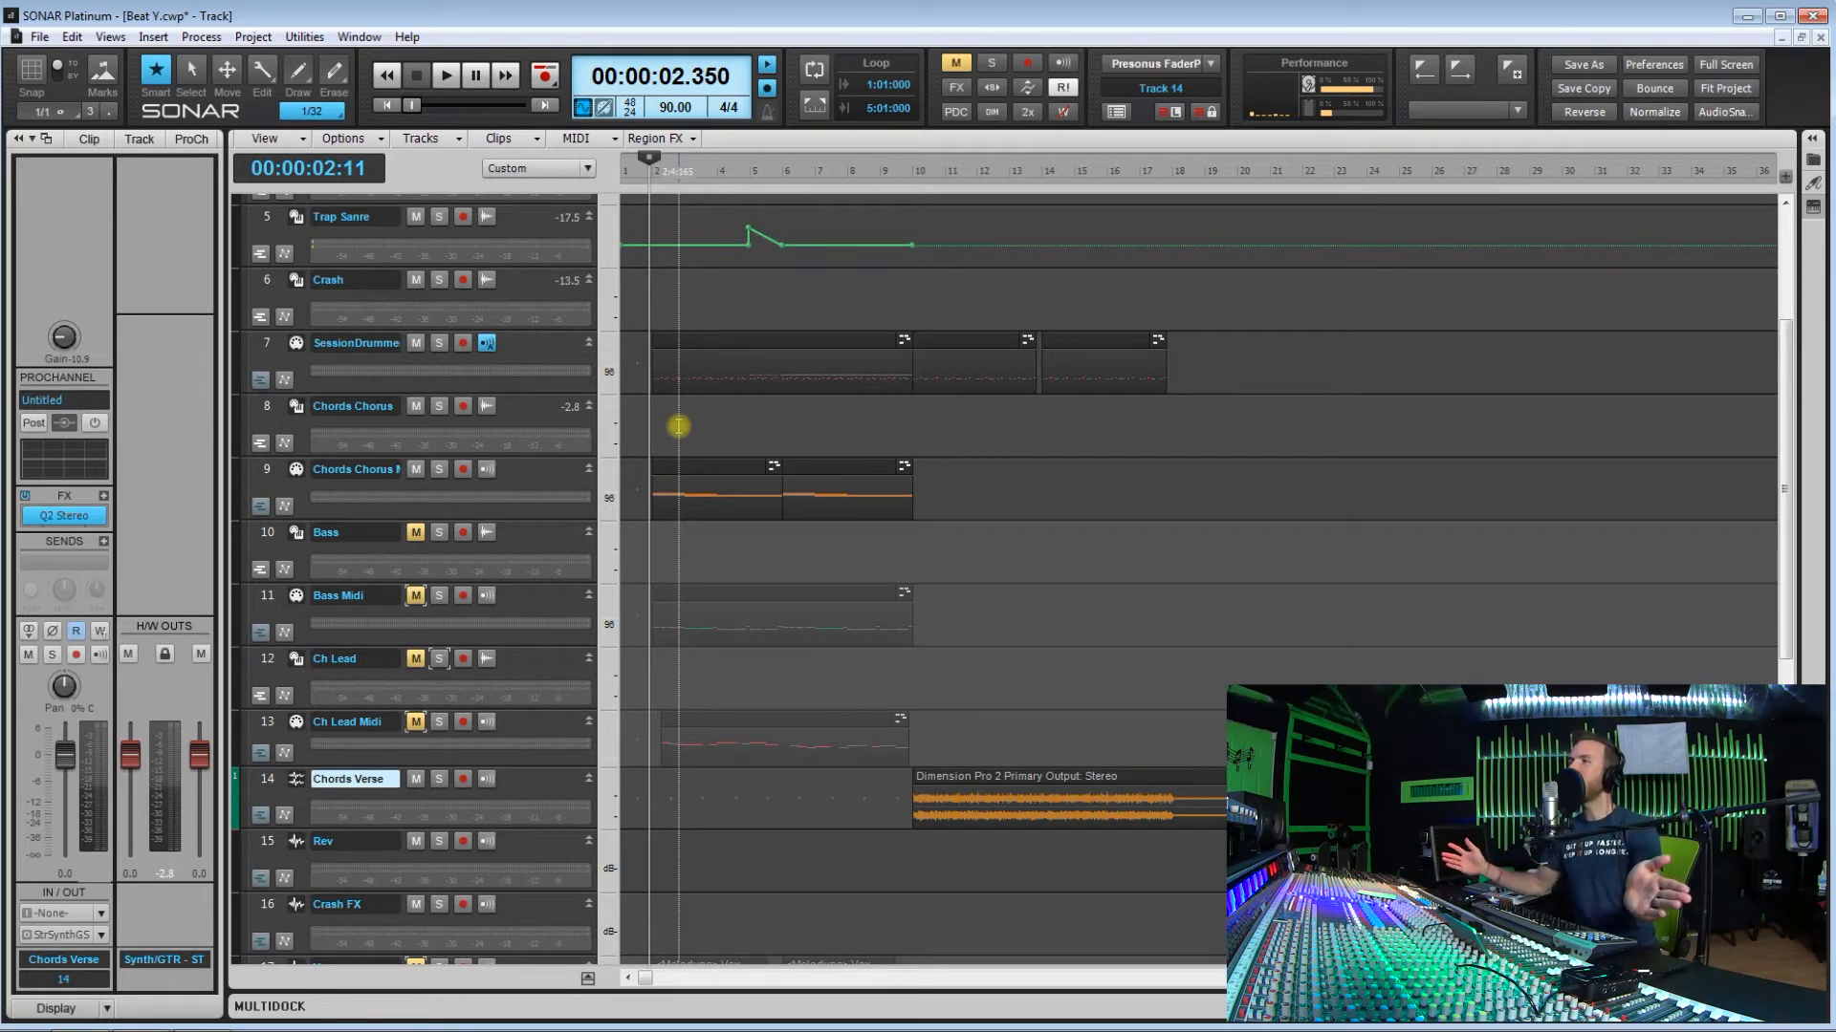
Step: Open the first Chords Chorus Midi clip in the Piano Roll, examine its chord notes from bar 2 onward, and close the view
{"action": "double_click", "coordinate": [732, 462]}
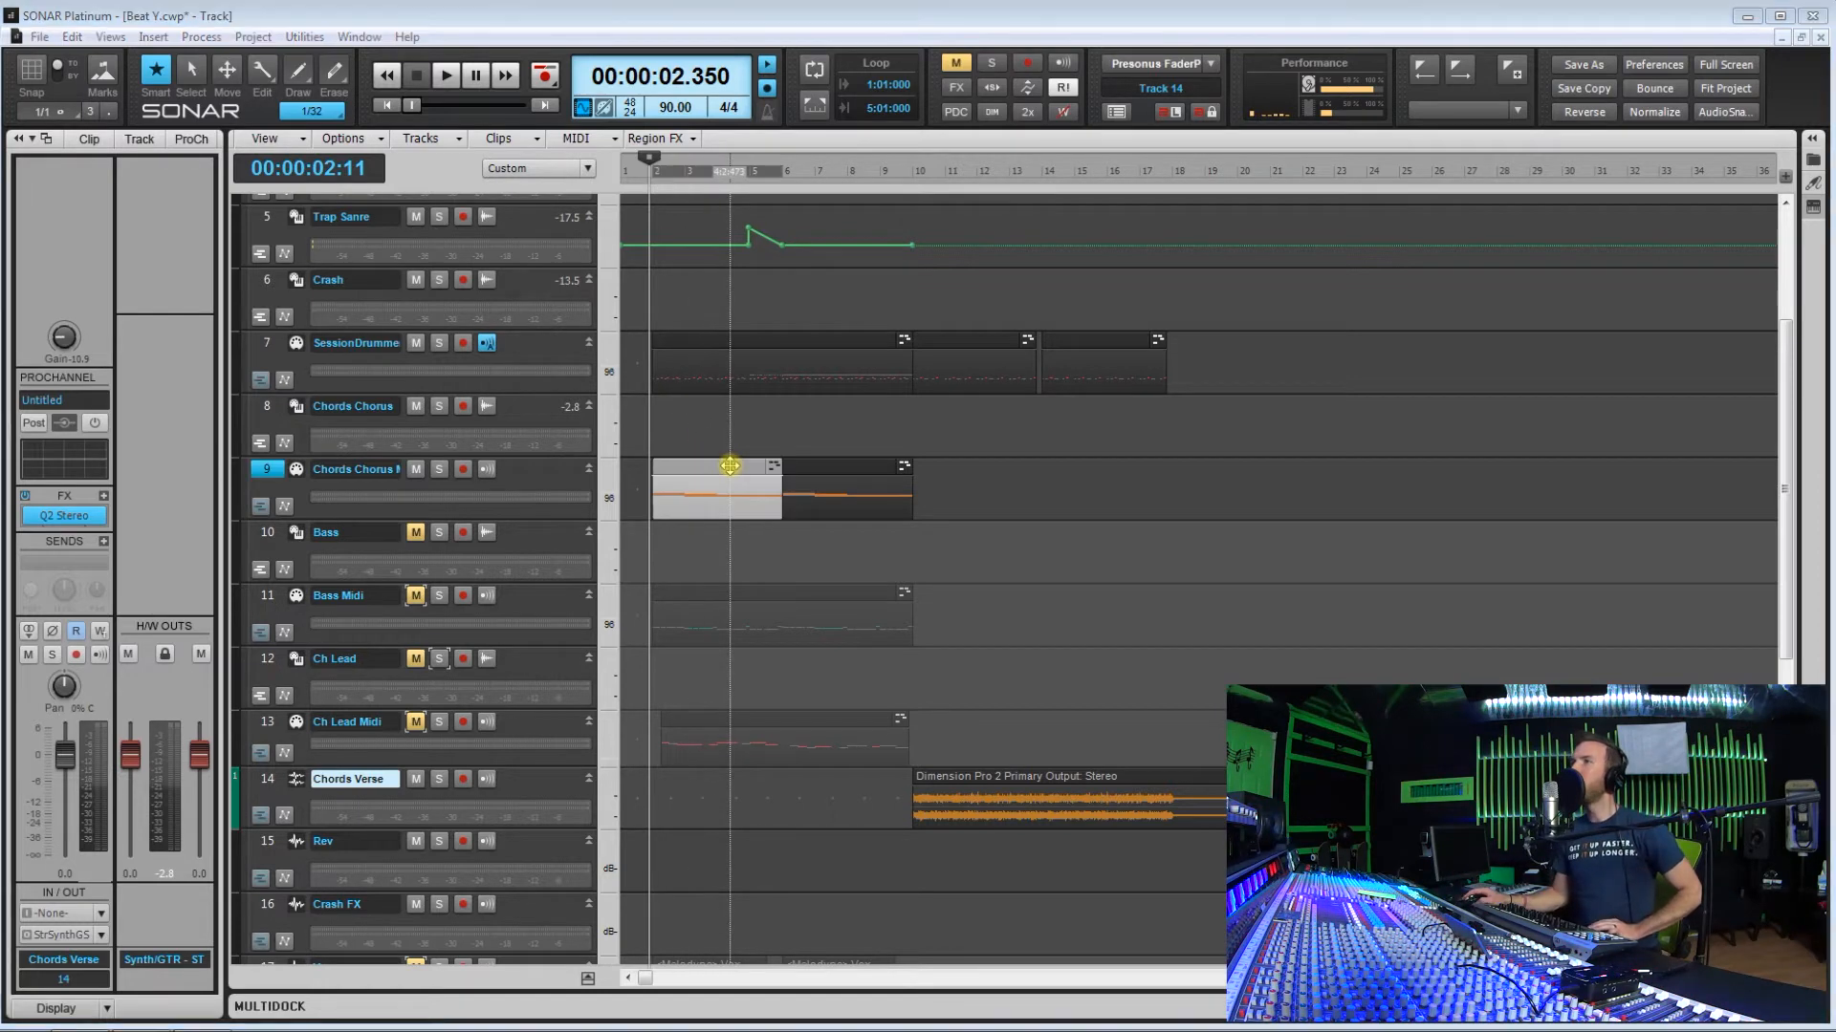
{"action": "left_click_drag", "start_coordinate": [883, 195], "coordinate": [874, 151]}
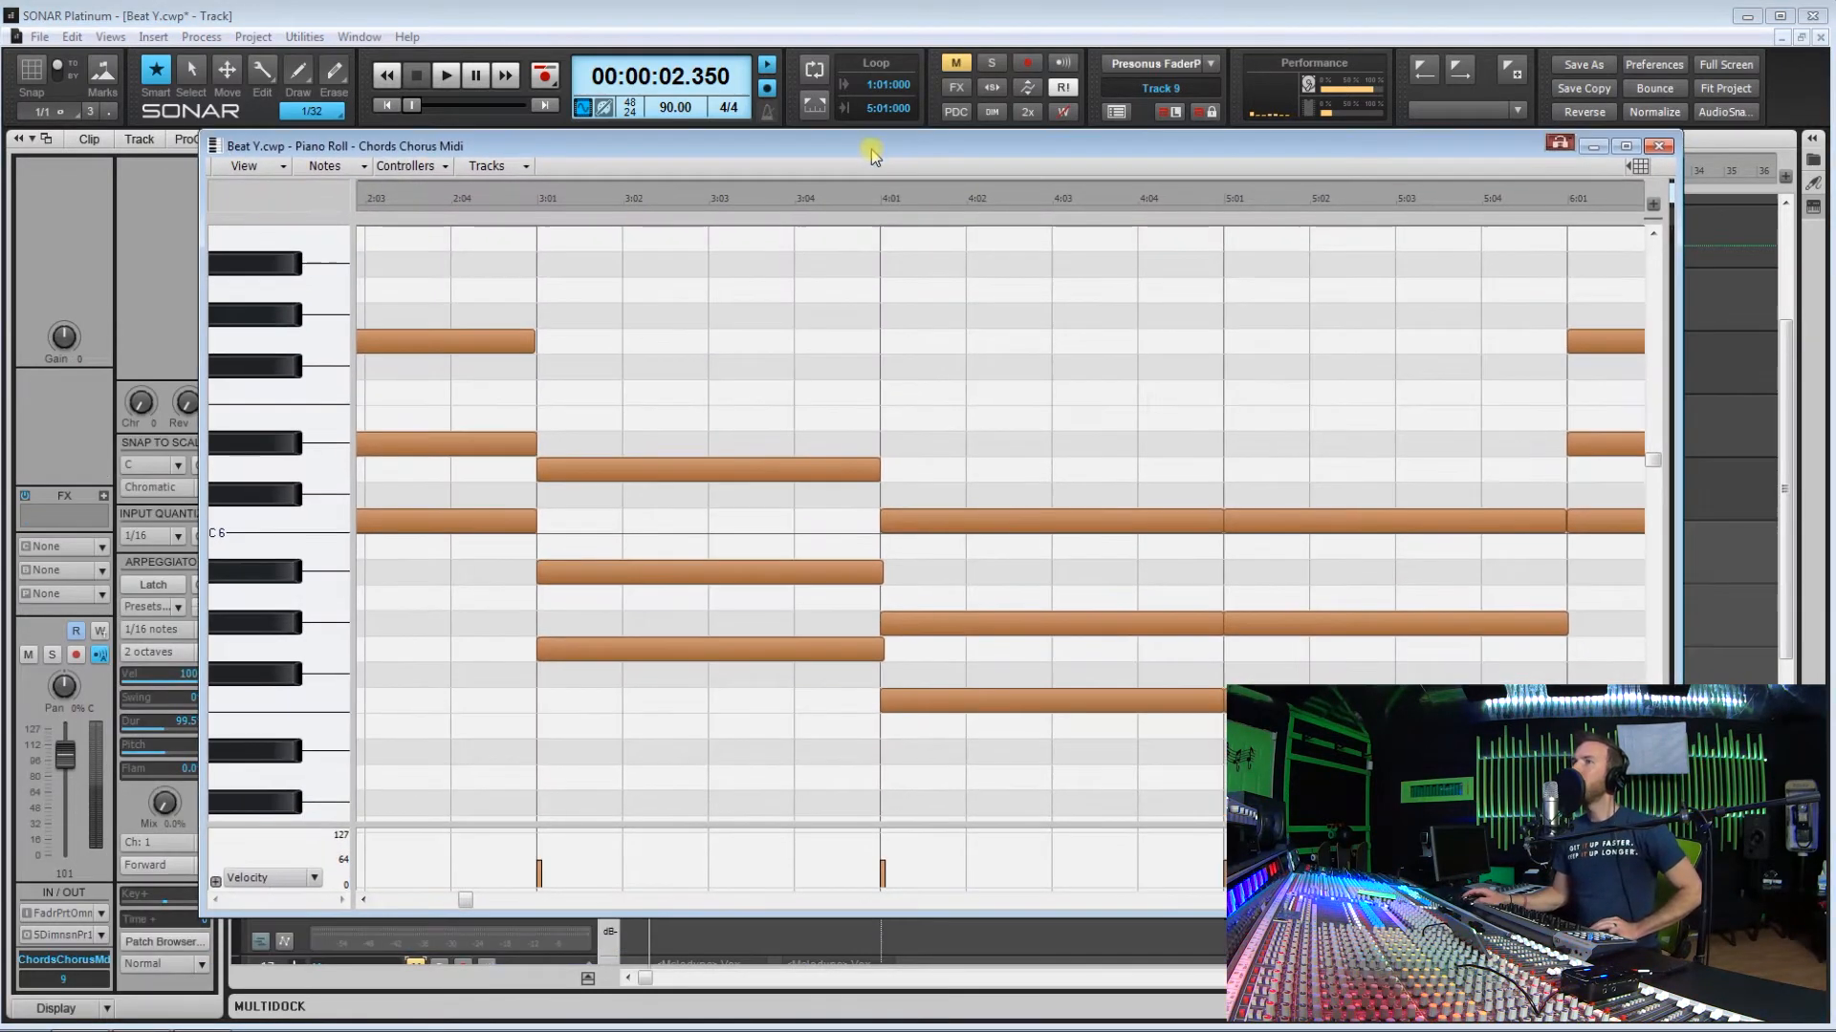
{"action": "scroll", "coordinate": [623, 622], "scroll_direction": "down", "scroll_amount": 4}
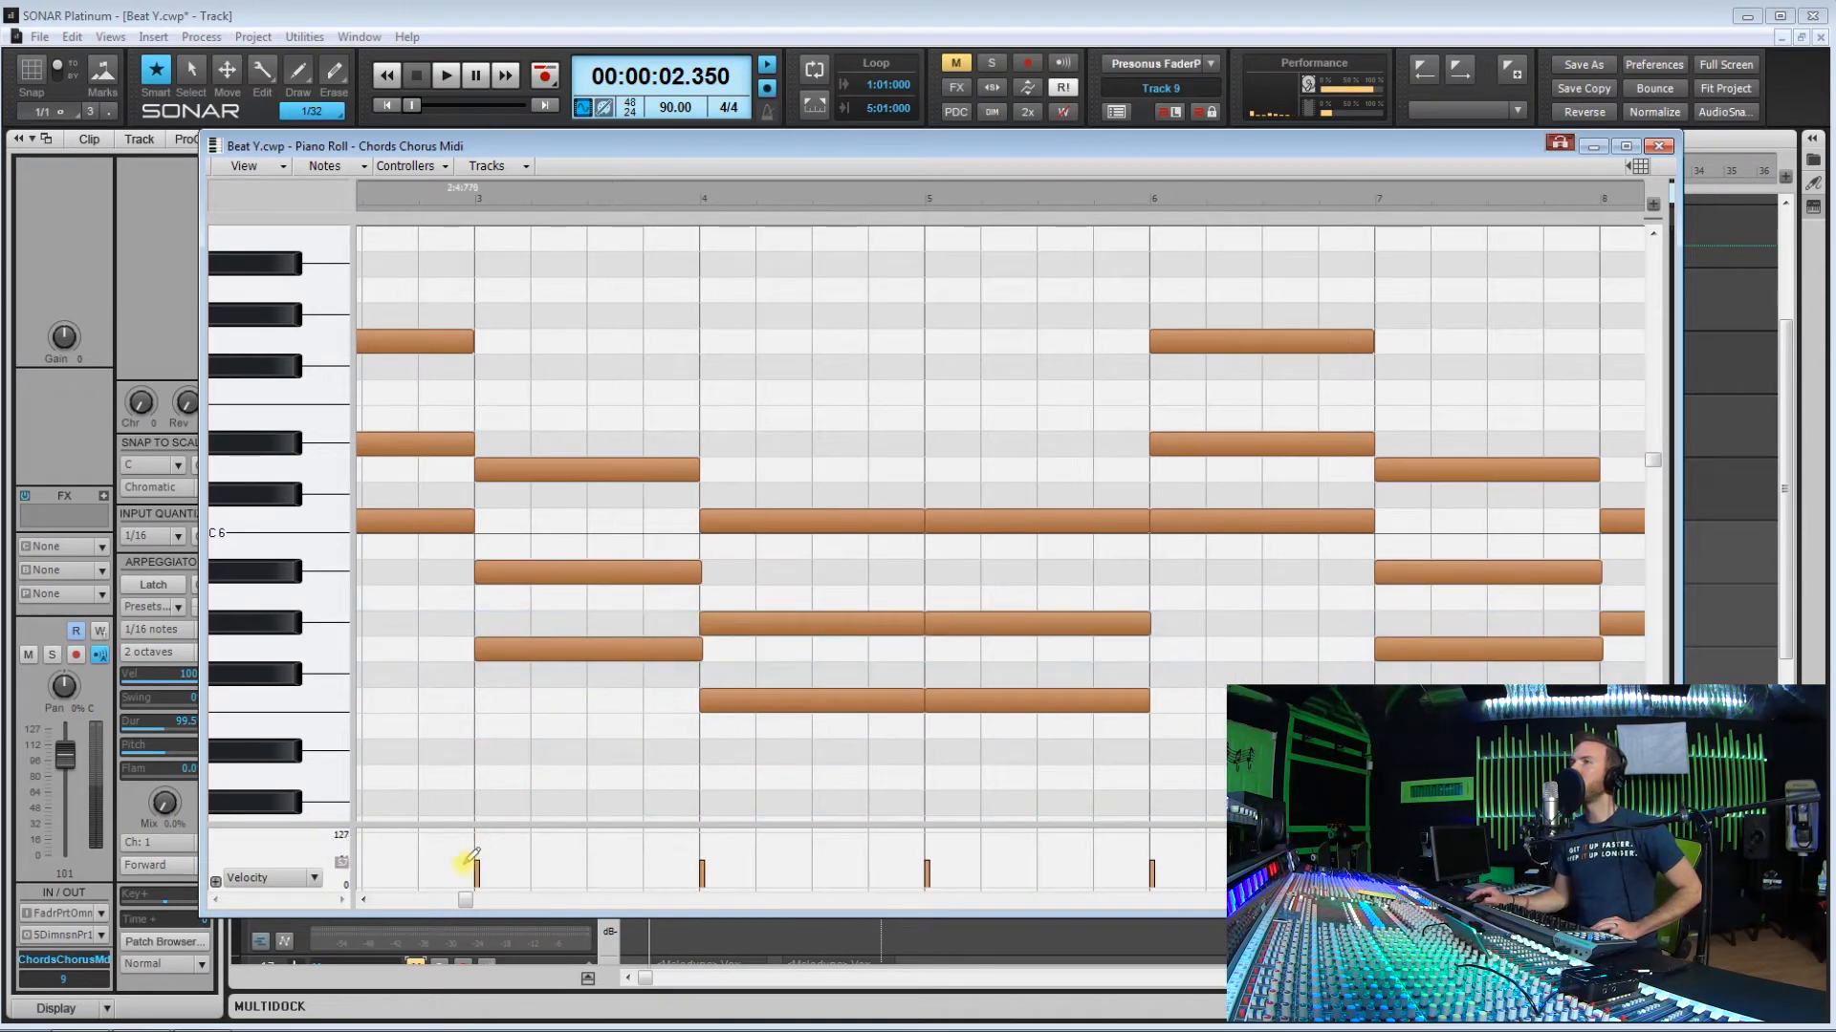
{"action": "key", "text": "space"}
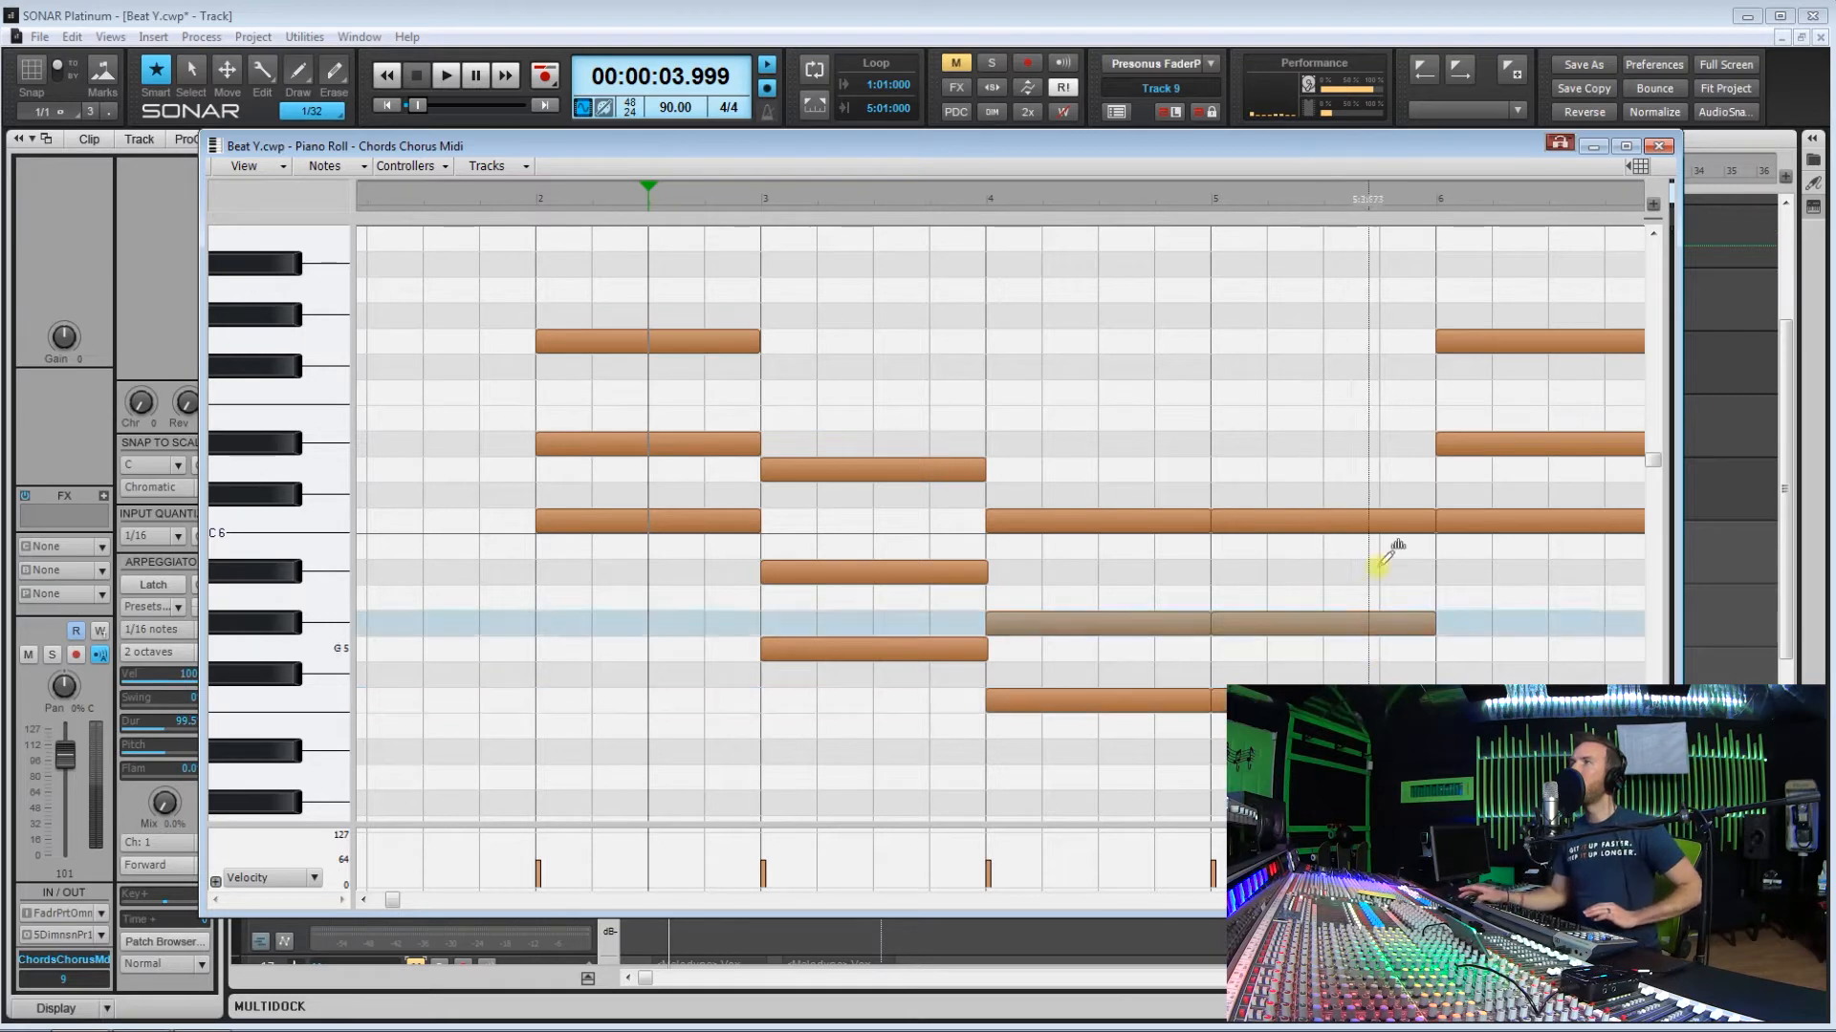
{"action": "left_click", "coordinate": [1661, 146]}
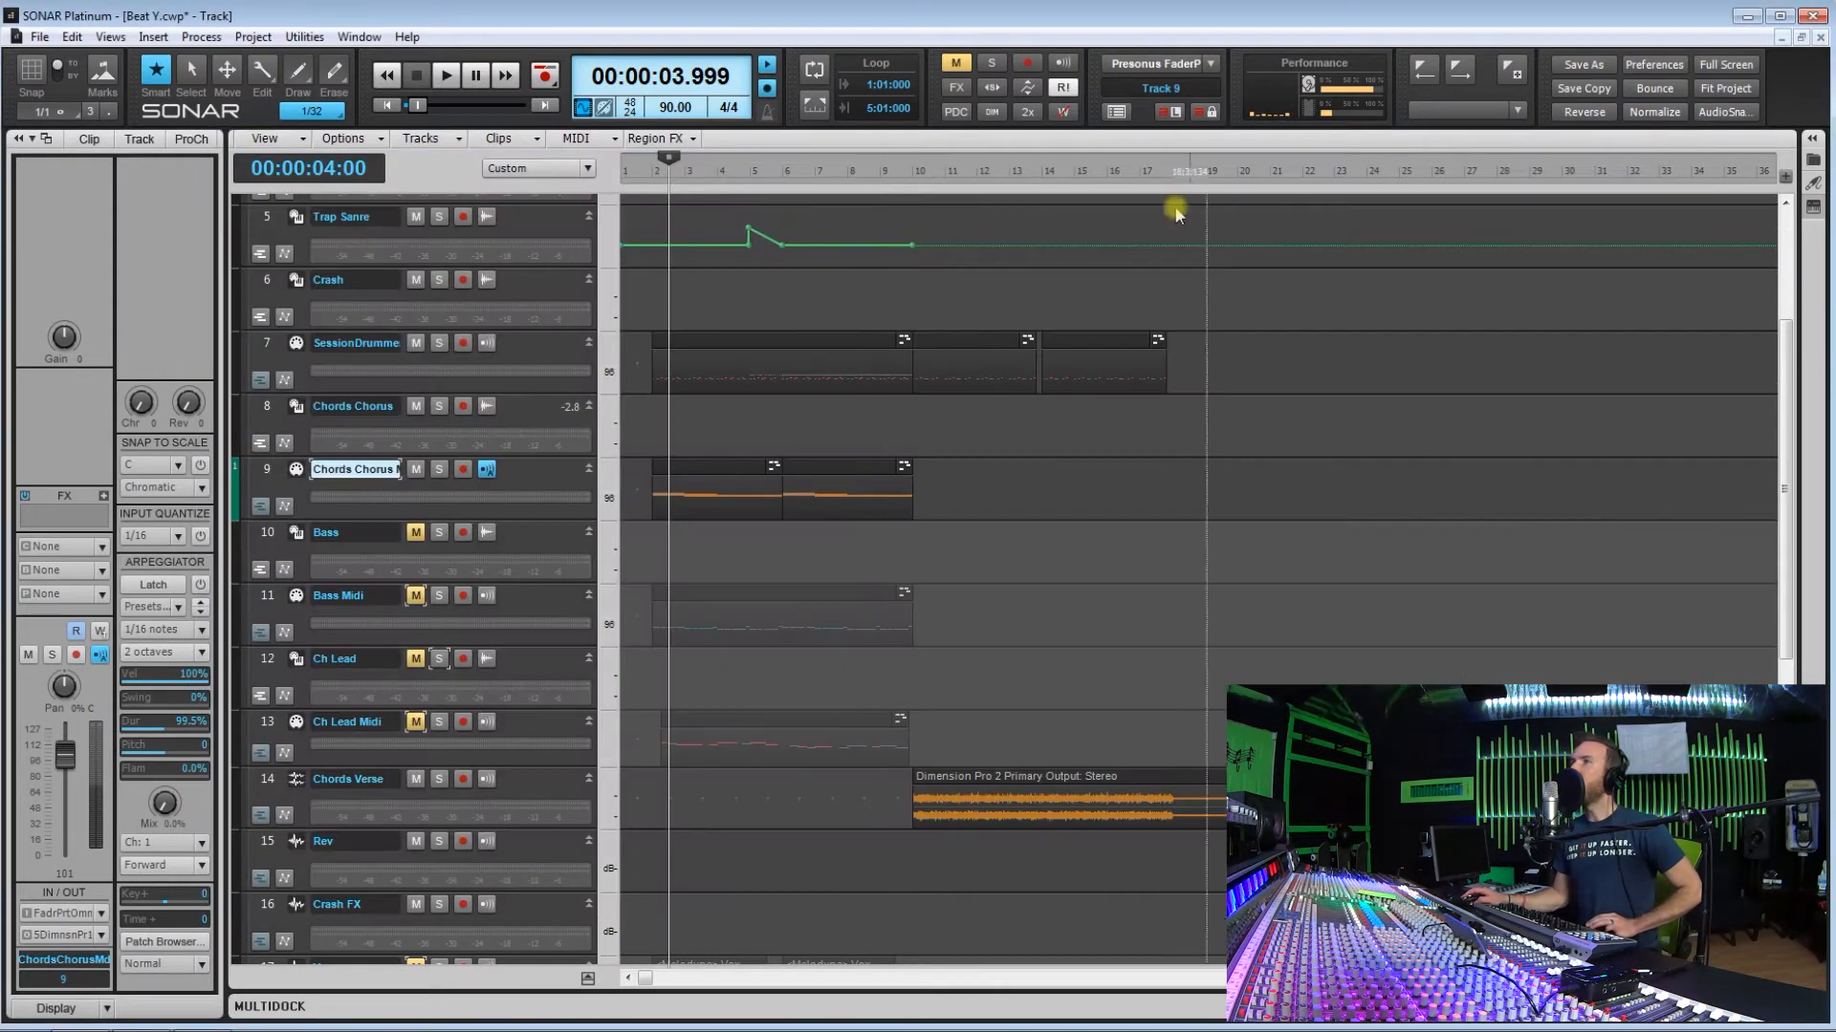
Step: Solo the Chords Chorus instrument and MIDI tracks and play them from the start of bar 2
{"action": "left_click", "coordinate": [651, 423]}
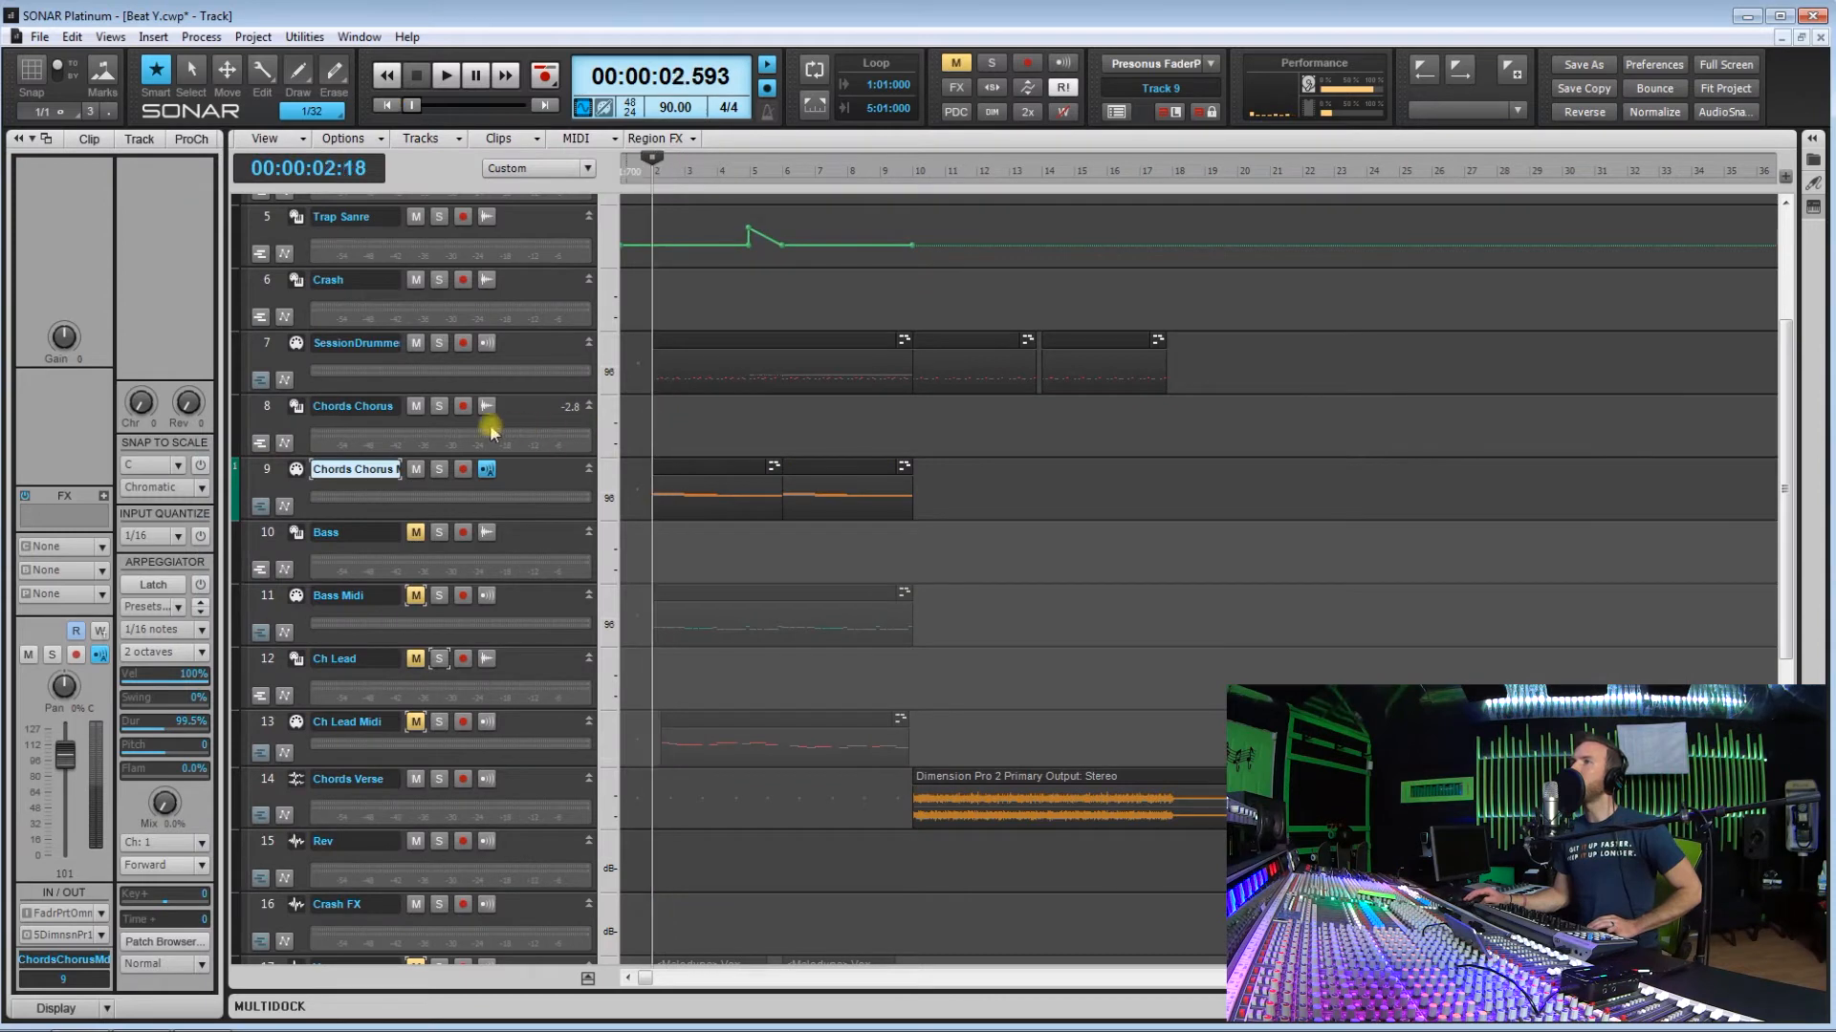
{"action": "left_click", "coordinate": [439, 408]}
{"action": "key", "text": "space"}
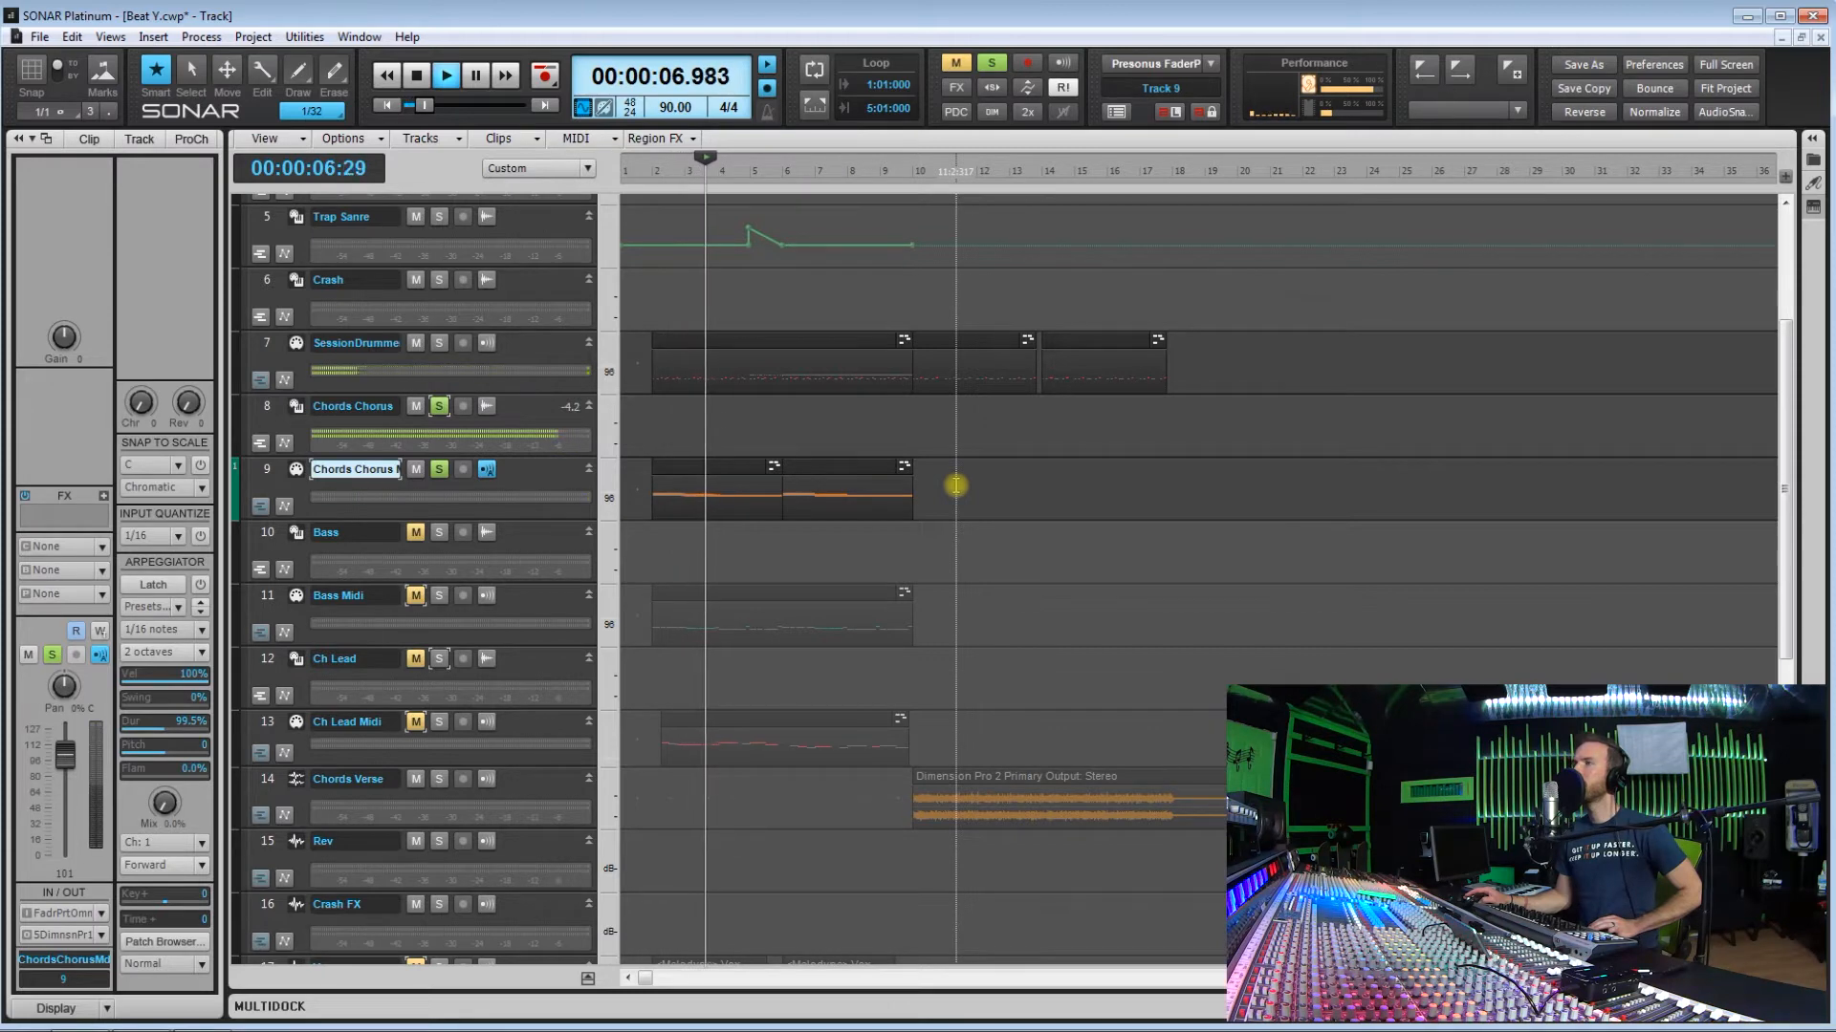
{"action": "key", "text": "space"}
Step: Select the Chords Chorus track to show its channel strip and replay the soloed chords from bar 2
{"action": "left_click", "coordinate": [269, 406]}
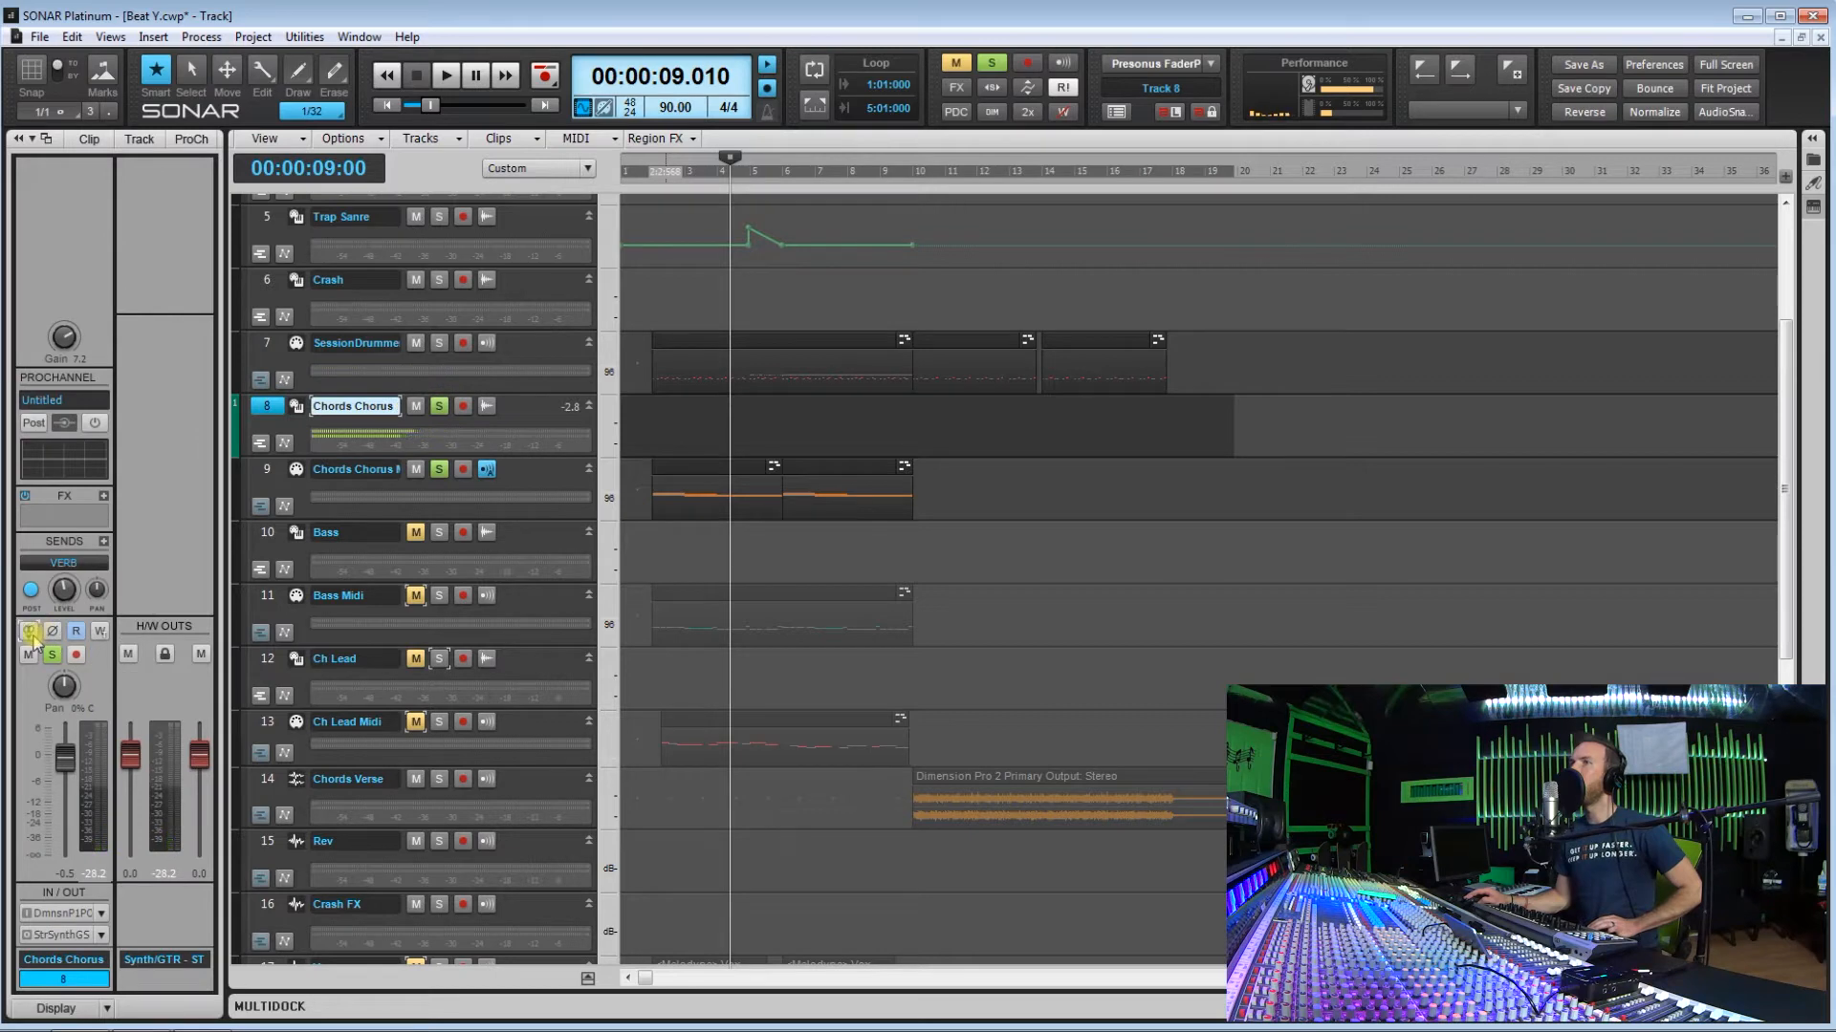
{"action": "left_click", "coordinate": [650, 427]}
{"action": "key", "text": "space"}
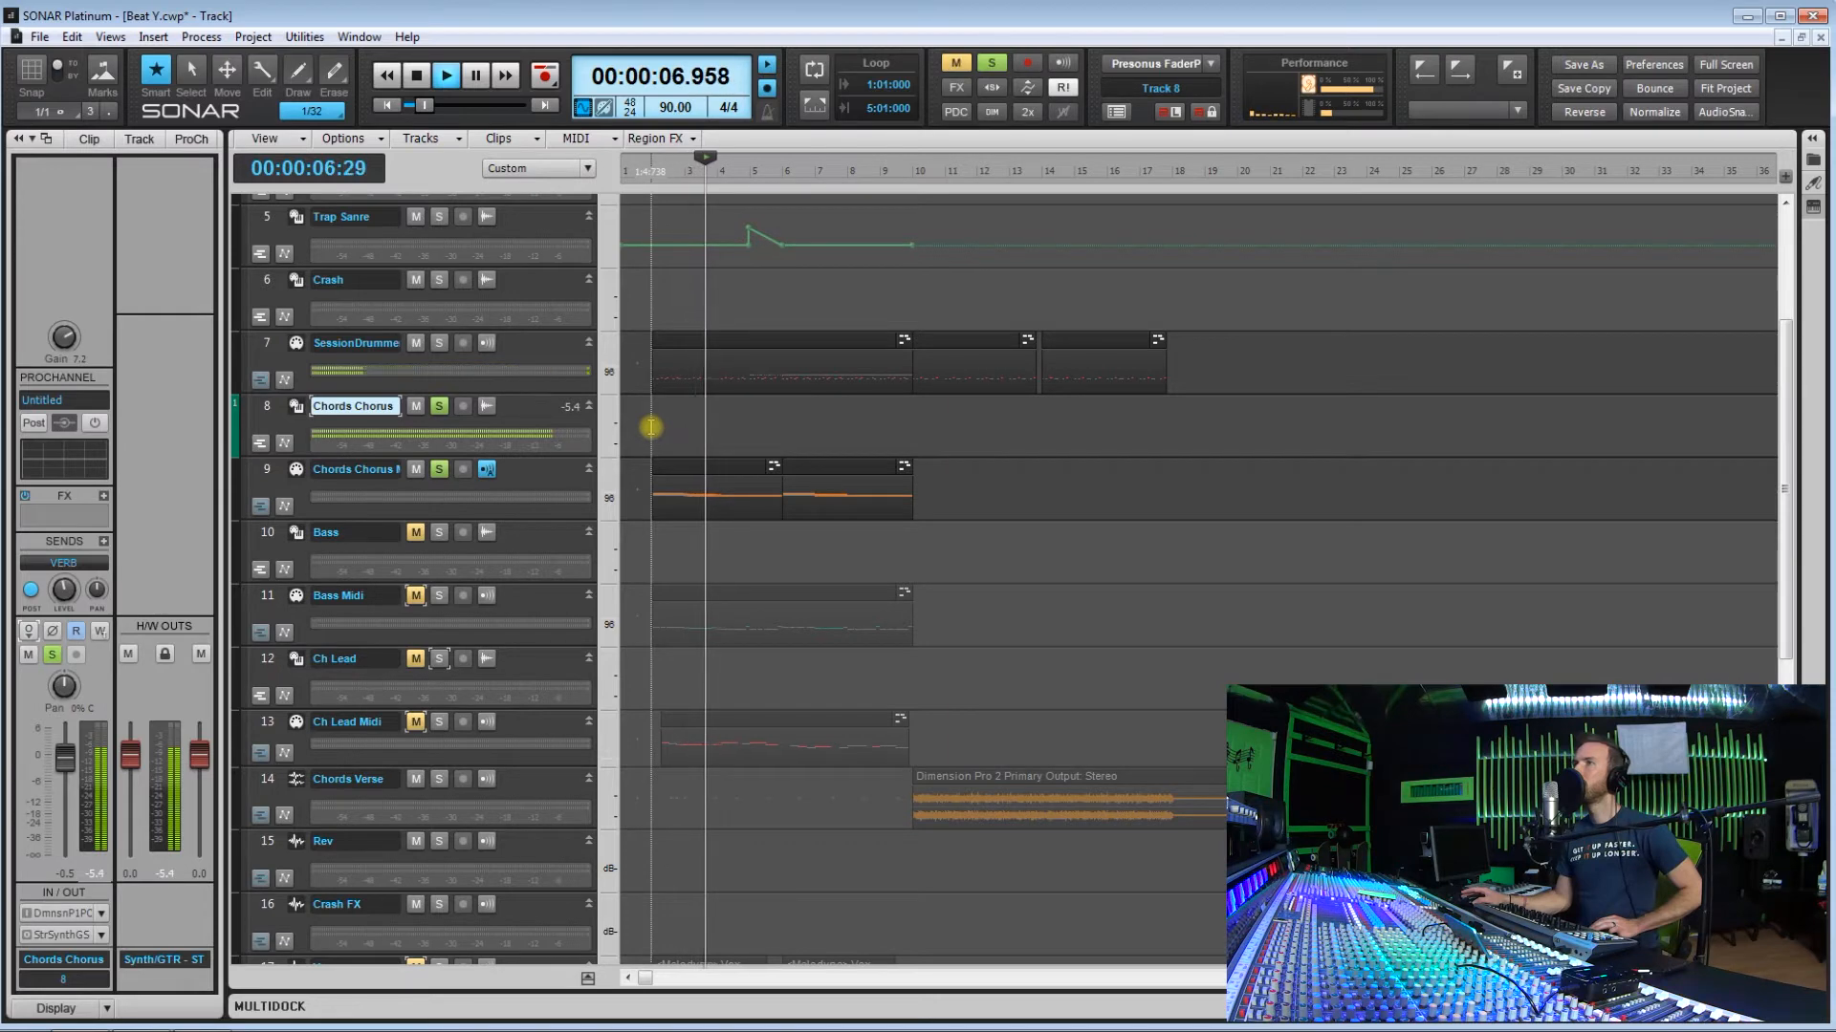
{"action": "key", "text": "space"}
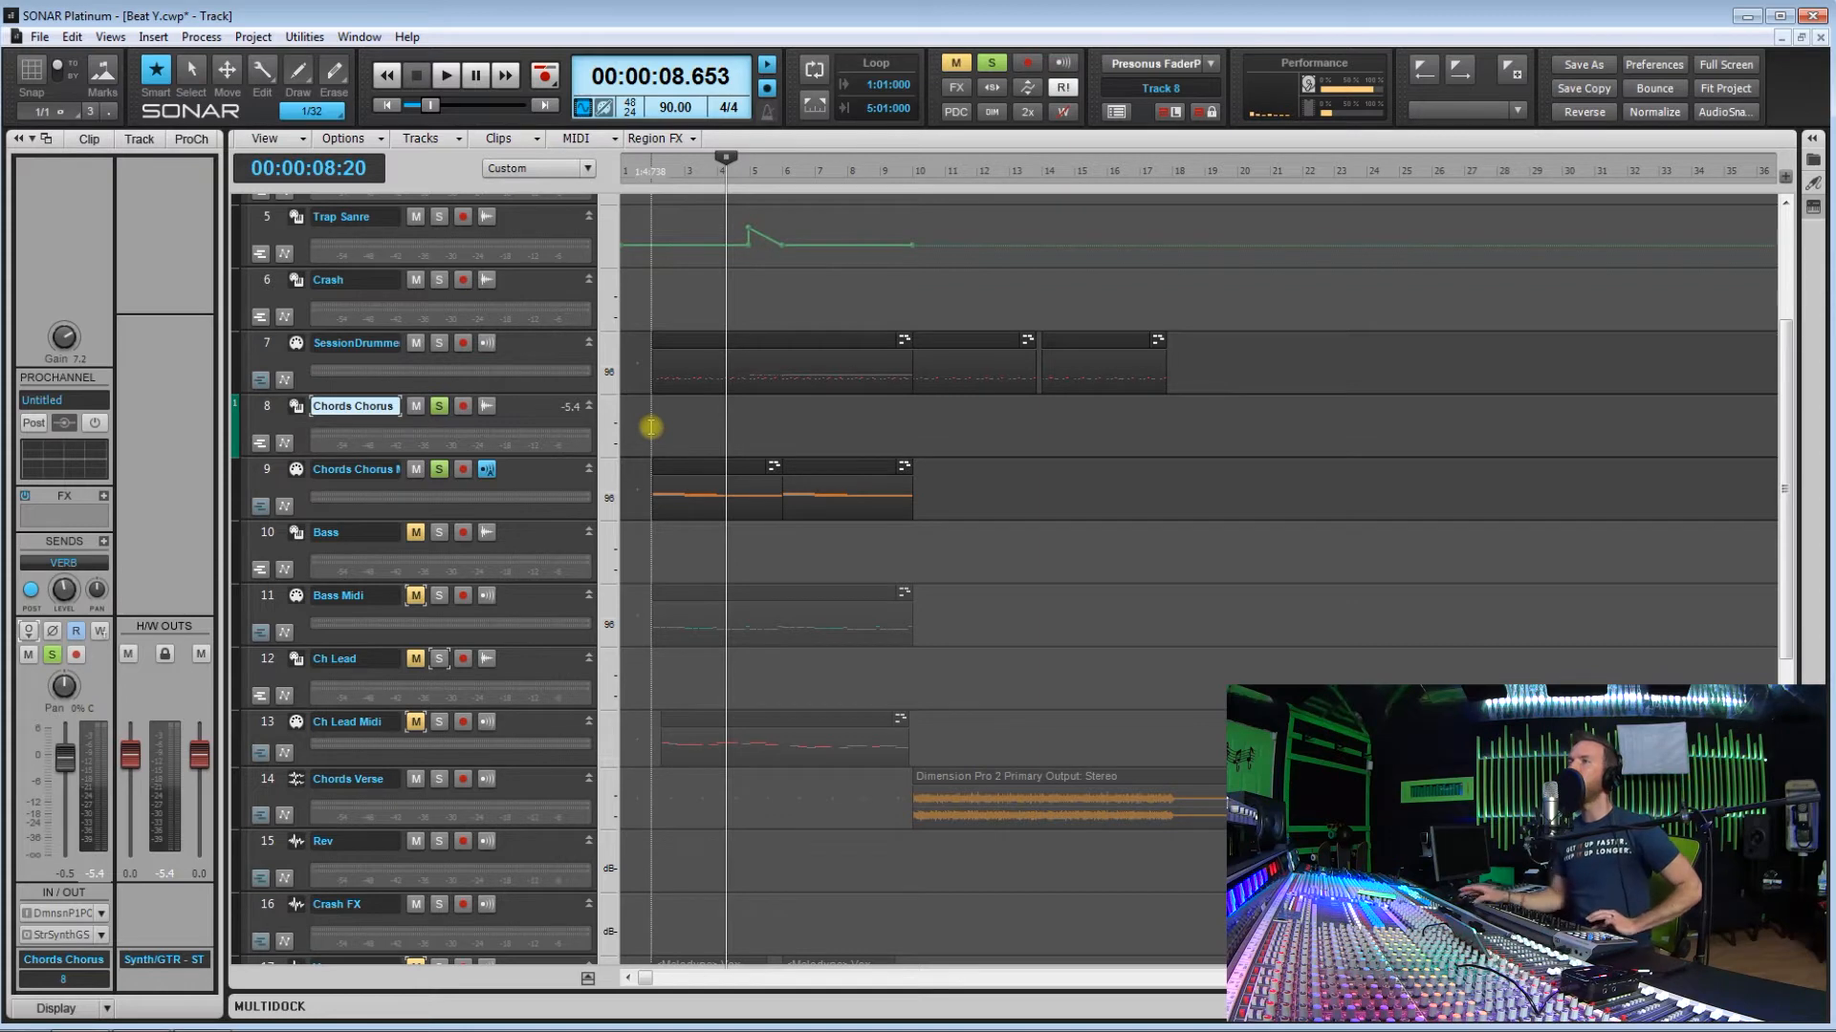
Step: Clear the Chords Chorus solo and play the transition from the chorus into the verse chords
{"action": "left_click", "coordinate": [648, 428]}
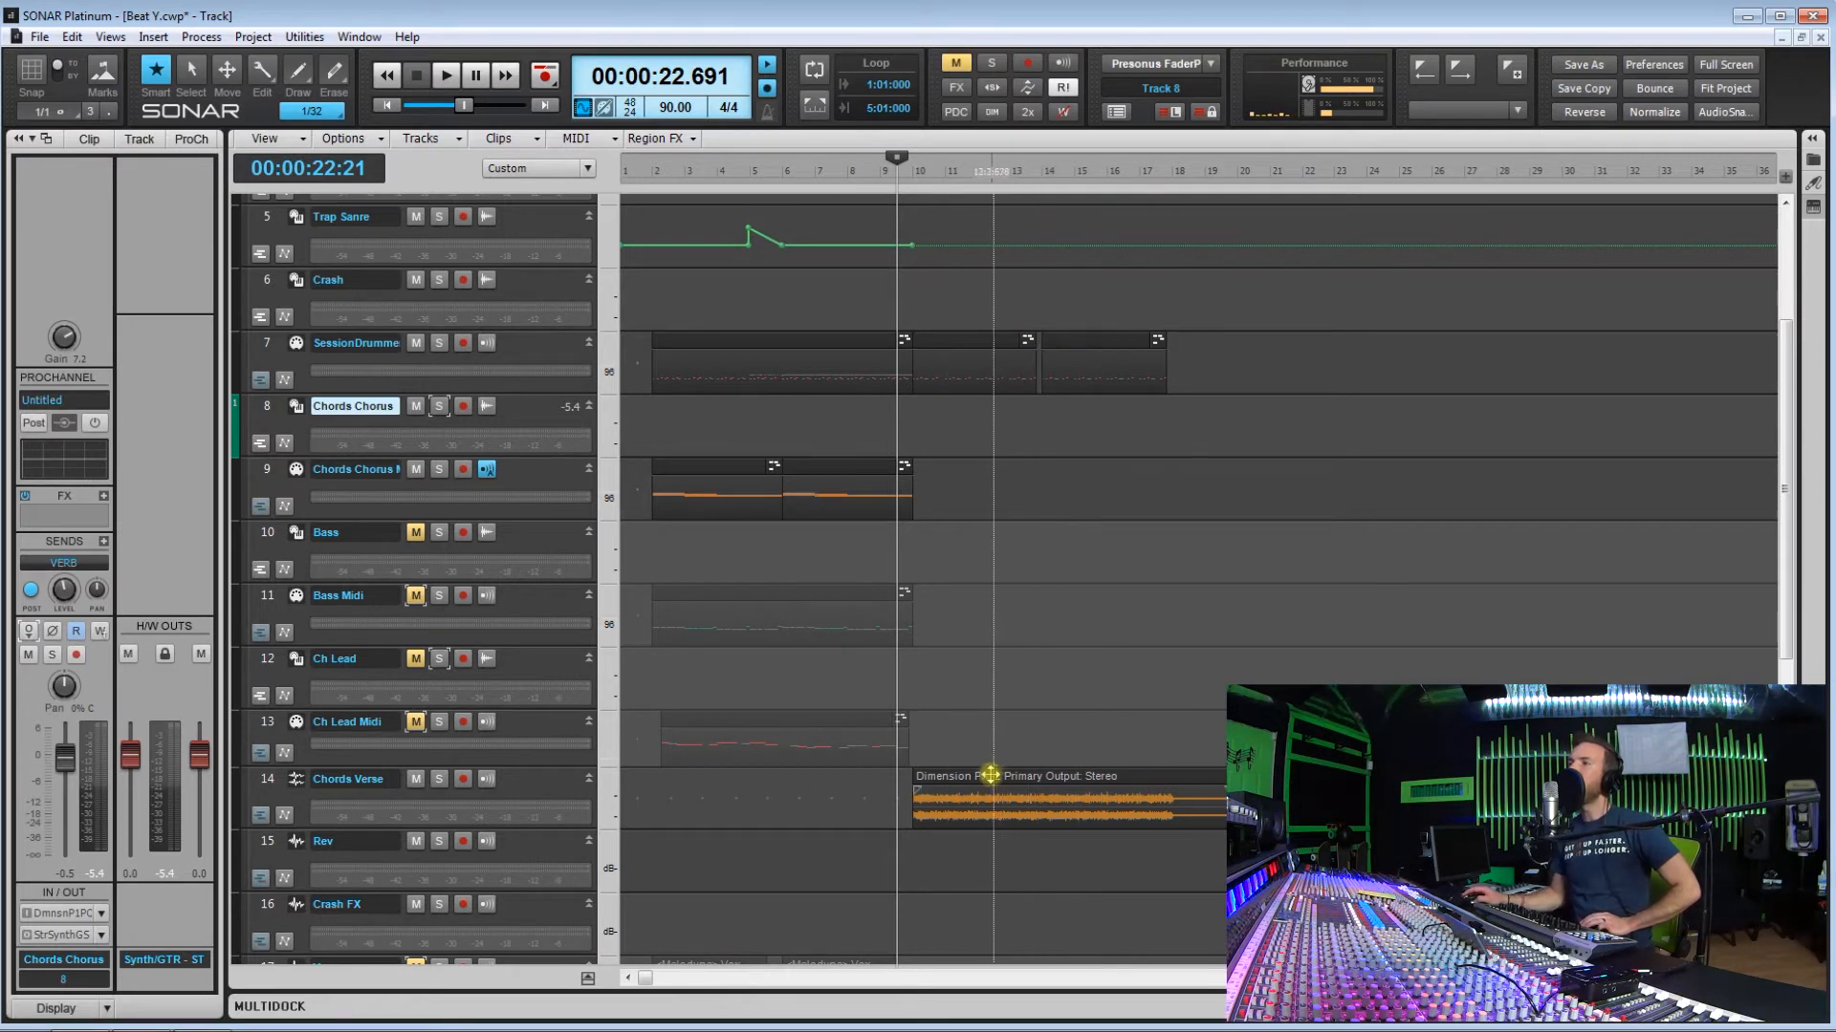
{"action": "key", "text": "space"}
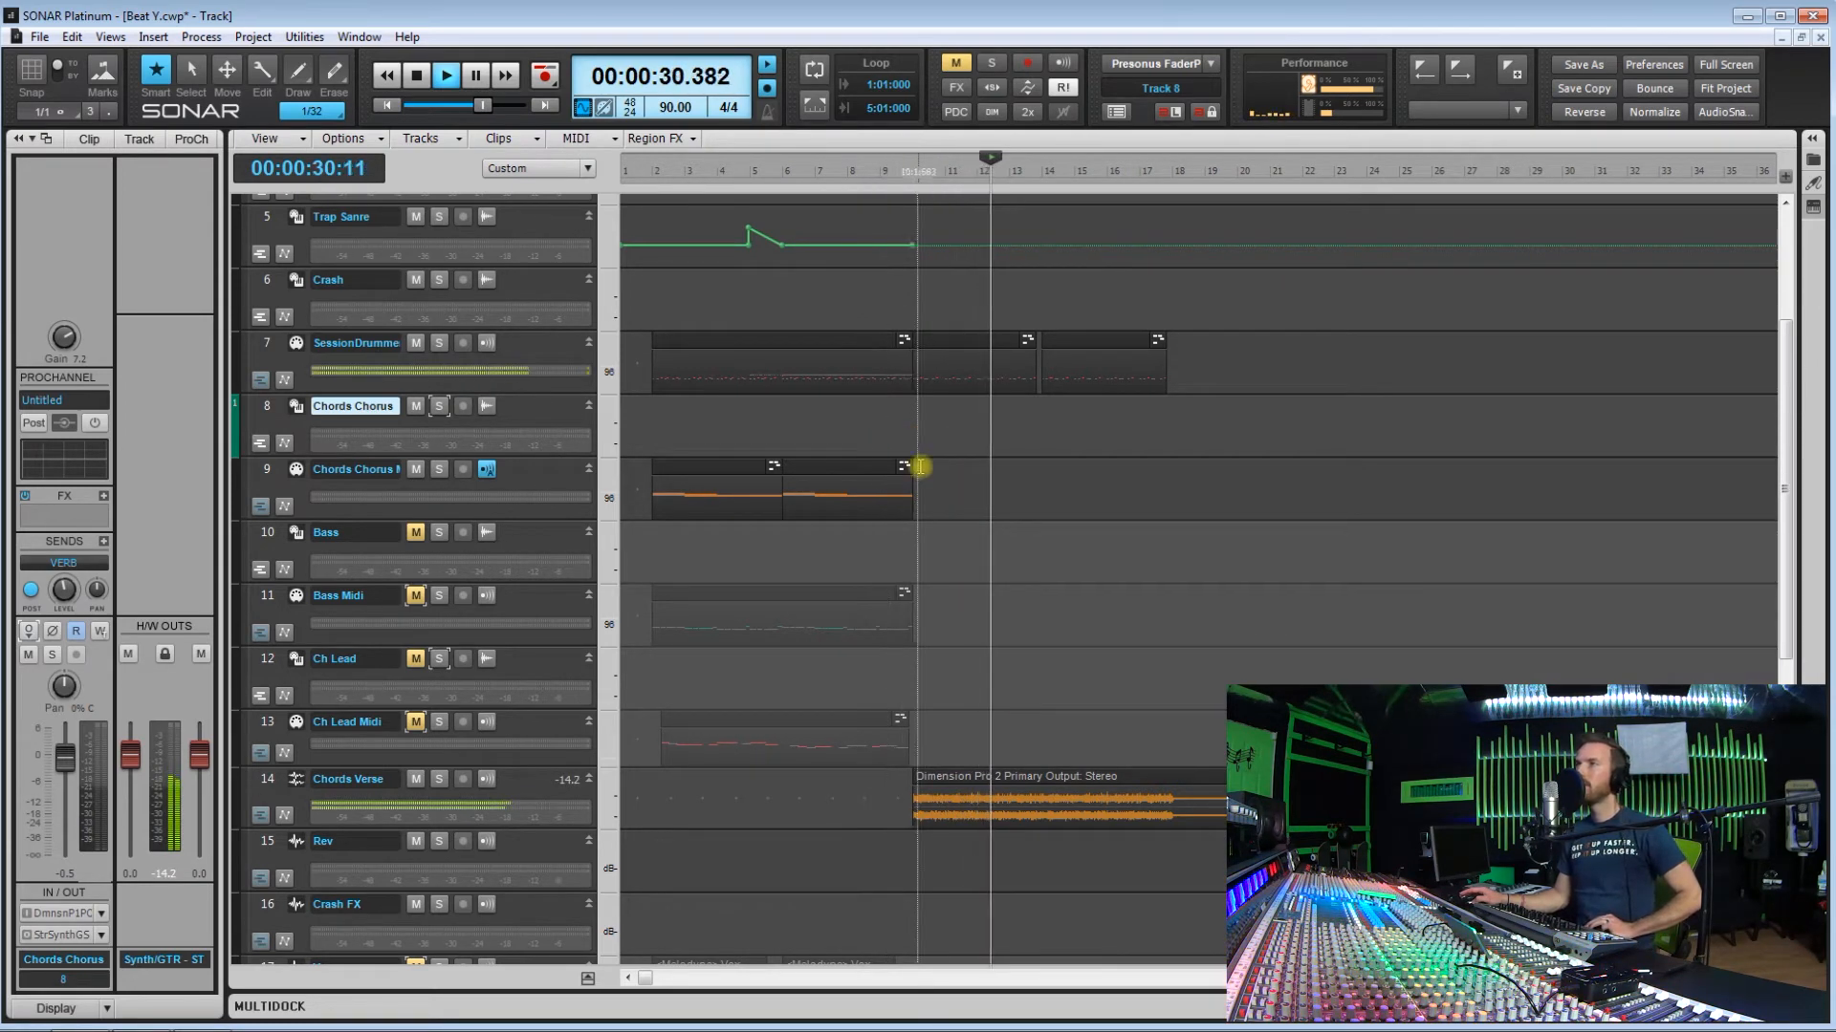
{"action": "key", "text": "space"}
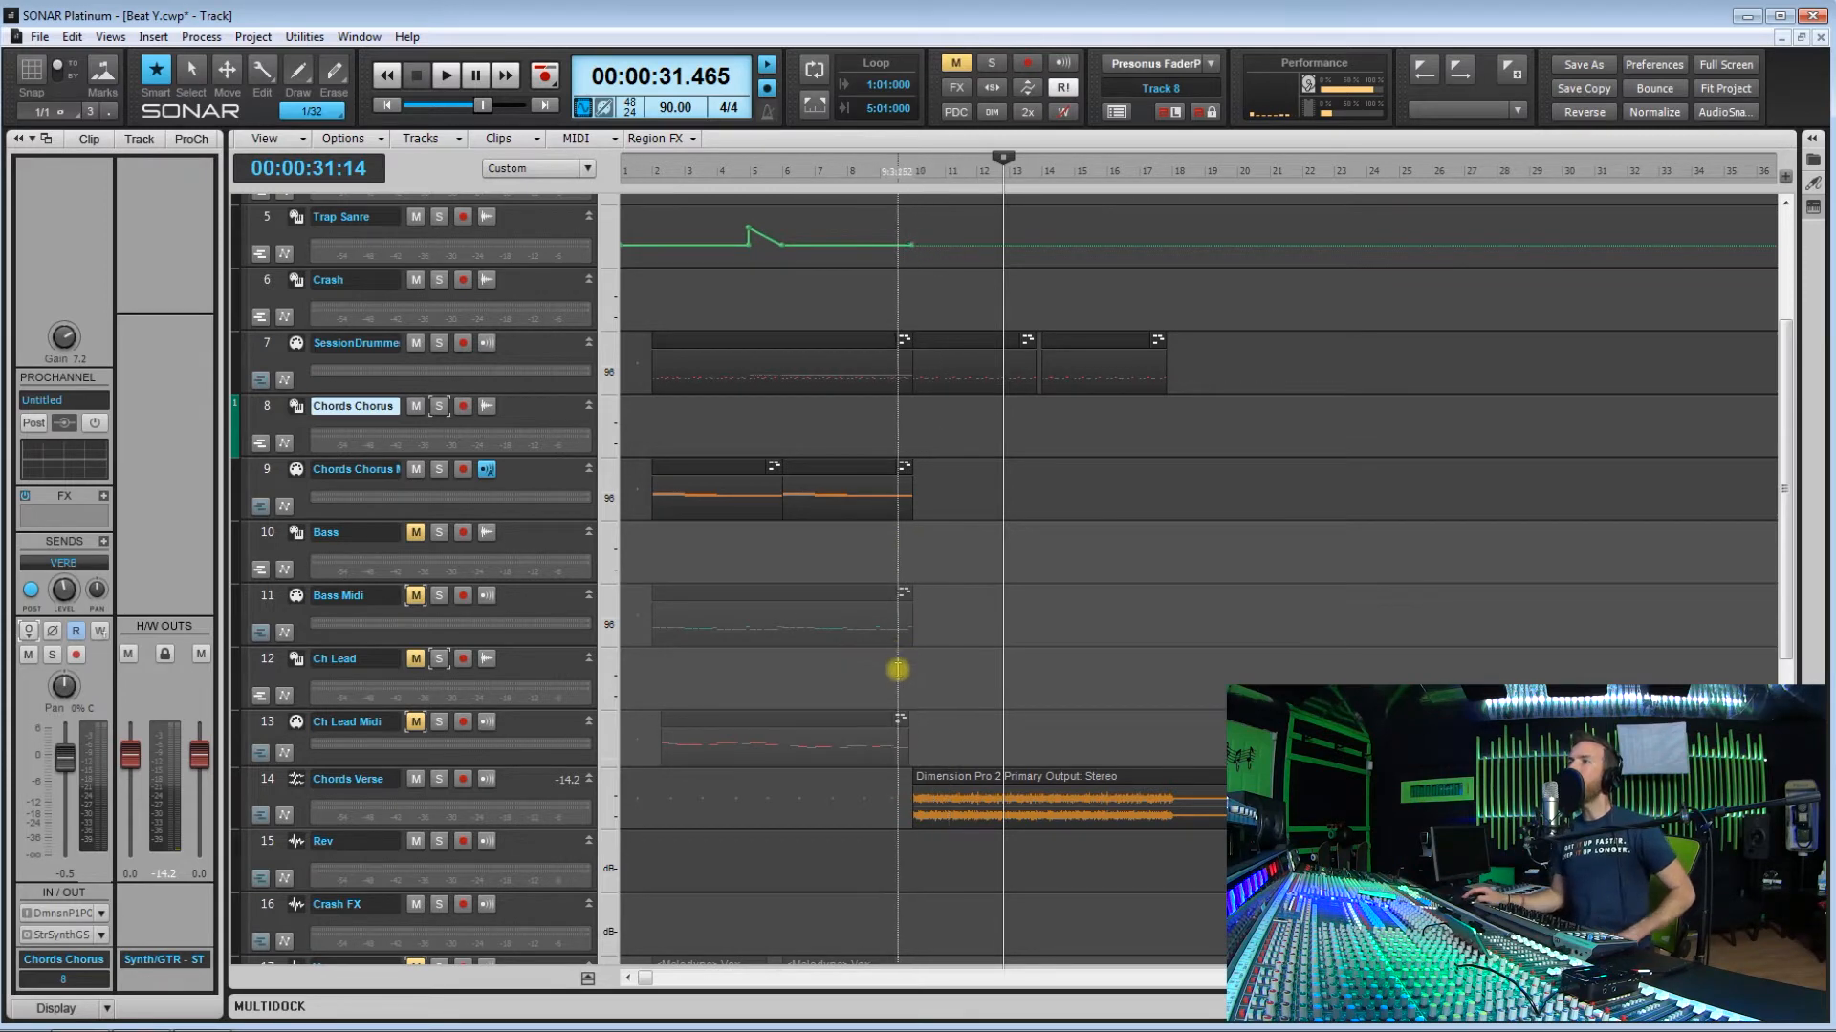
Step: Return the playhead to just before the verse and open the Q2 Stereo equalizer on the Chords Verse track
{"action": "left_click", "coordinate": [897, 663]}
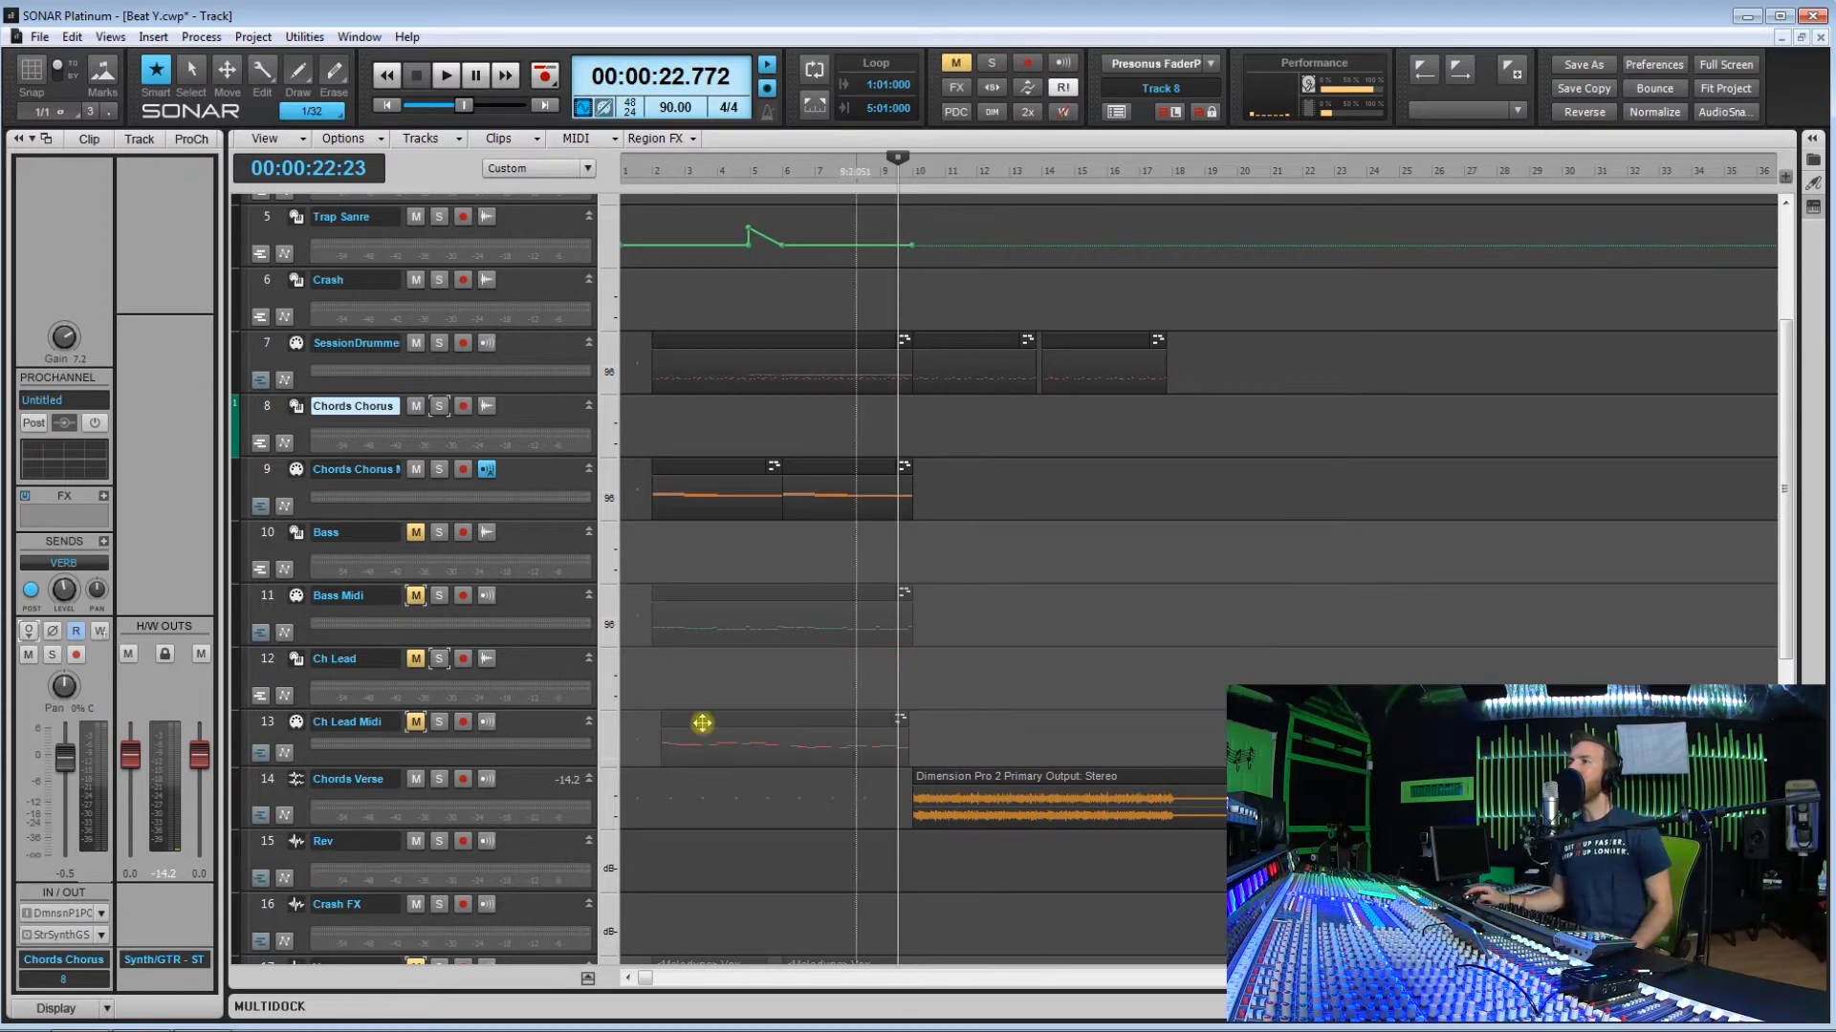
{"action": "left_click", "coordinate": [267, 780]}
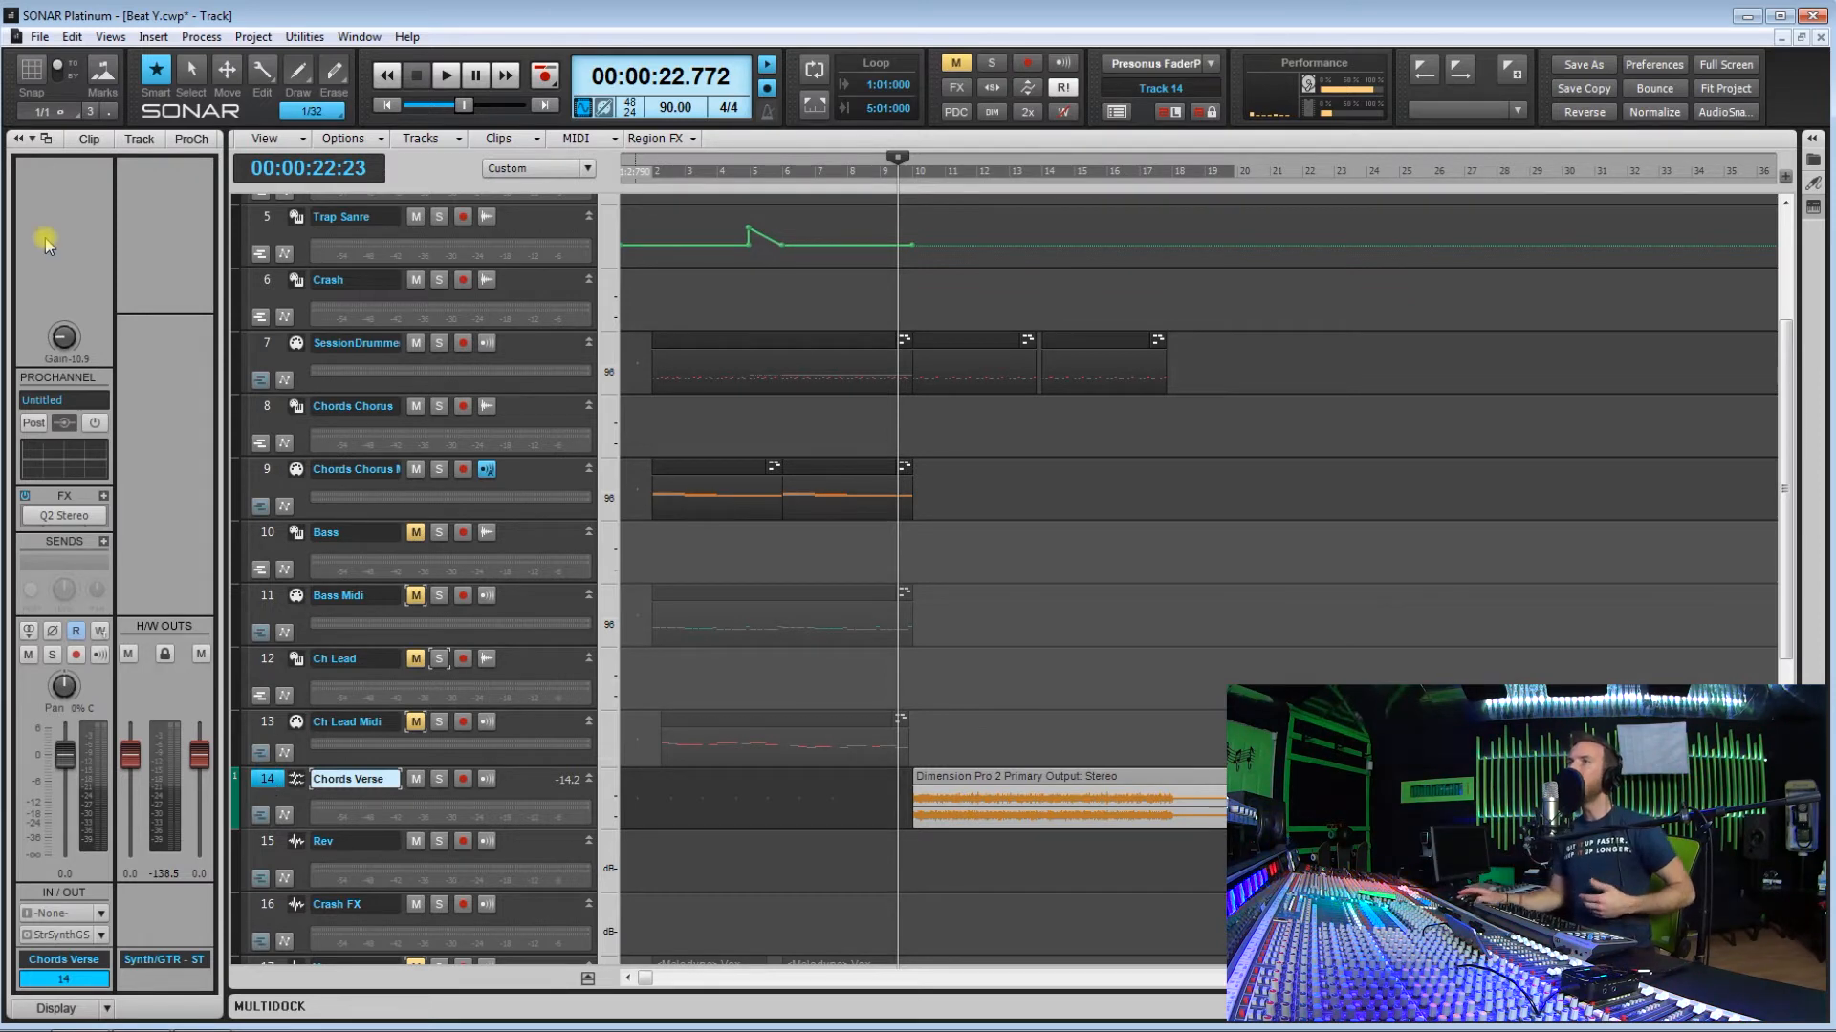
{"action": "double_click", "coordinate": [69, 516]}
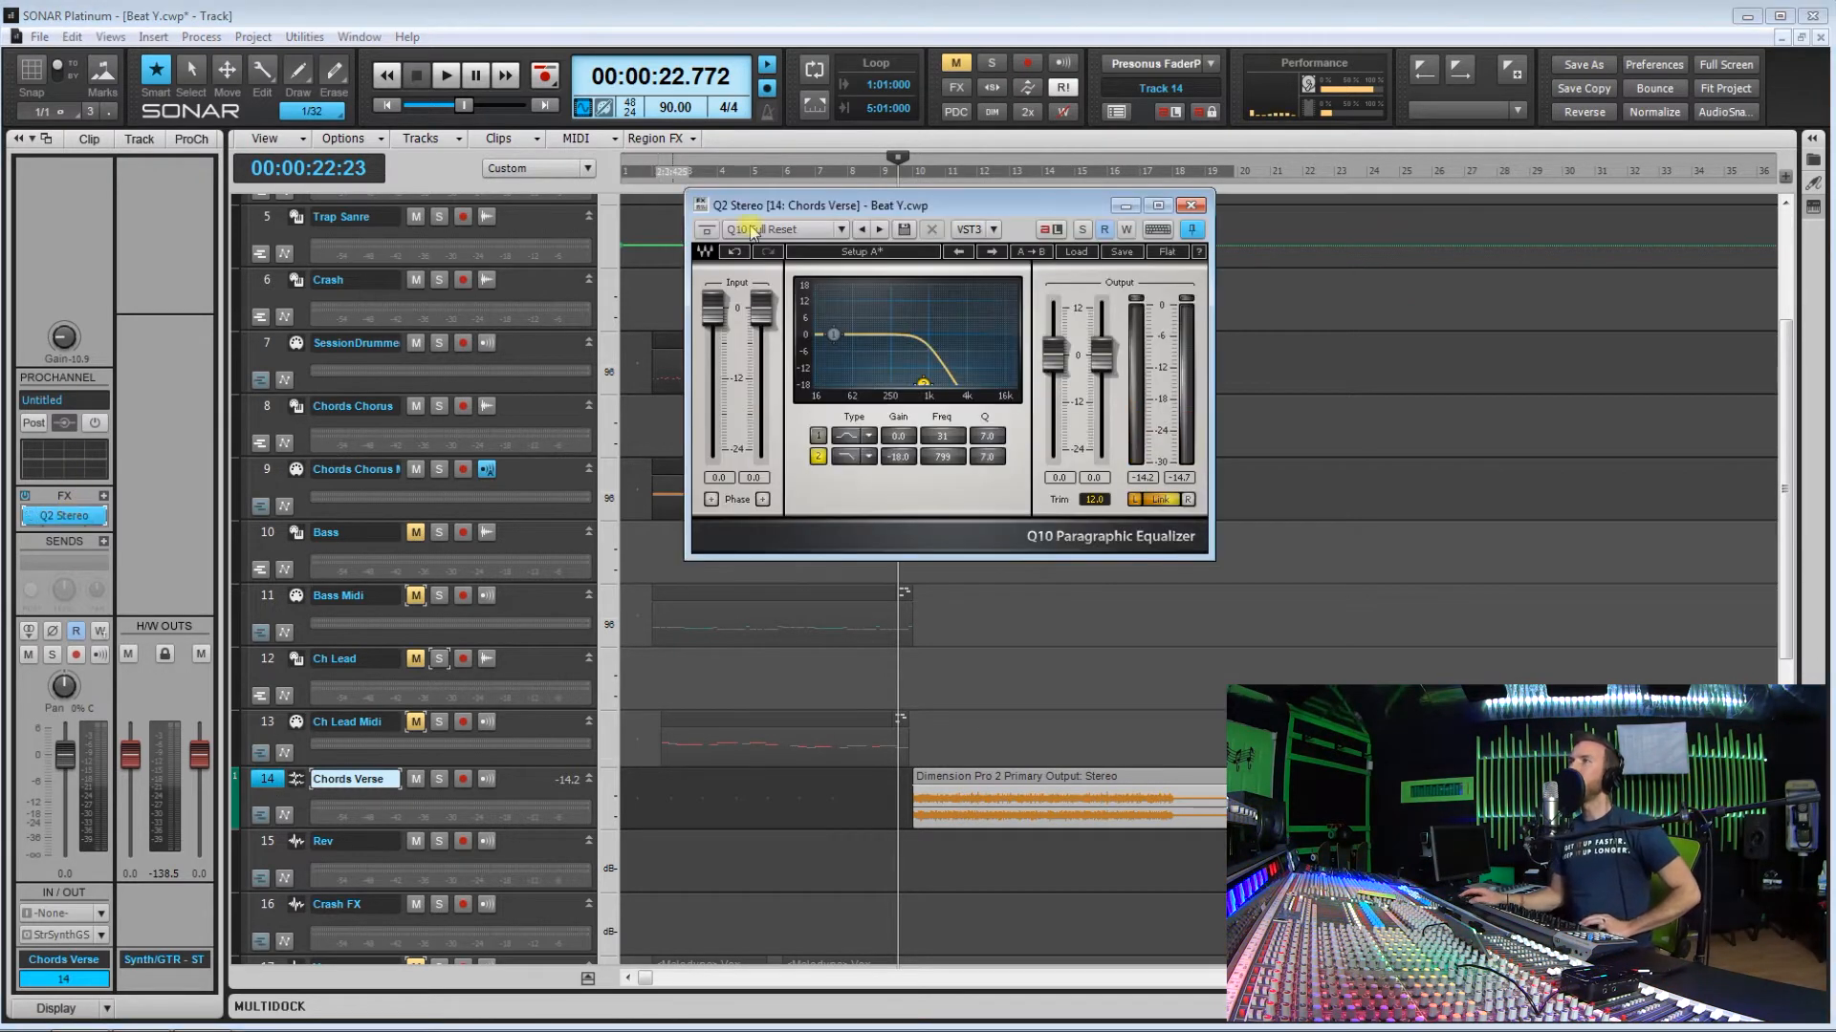
{"action": "left_click_drag", "start_coordinate": [901, 228], "coordinate": [1180, 353]}
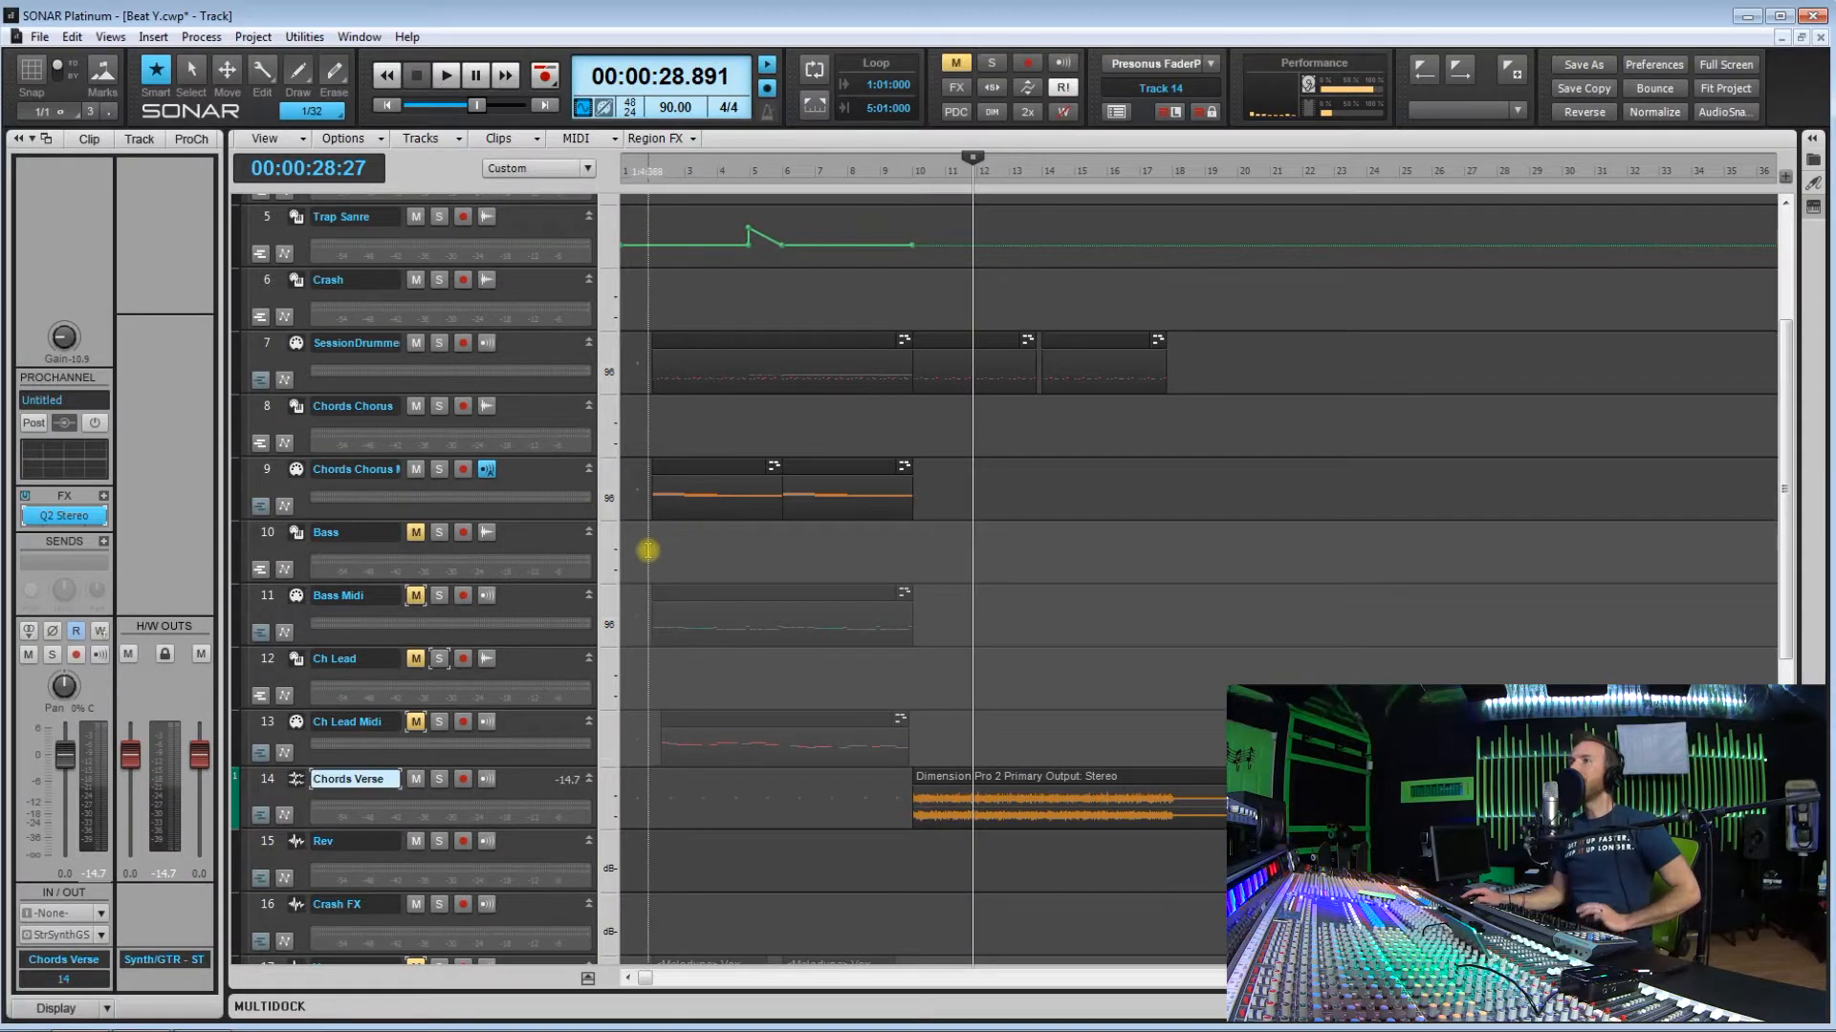
Step: Return the playhead to just before bar 2 and unmute the Bass and Bass Midi tracks
{"action": "left_click", "coordinate": [647, 544]}
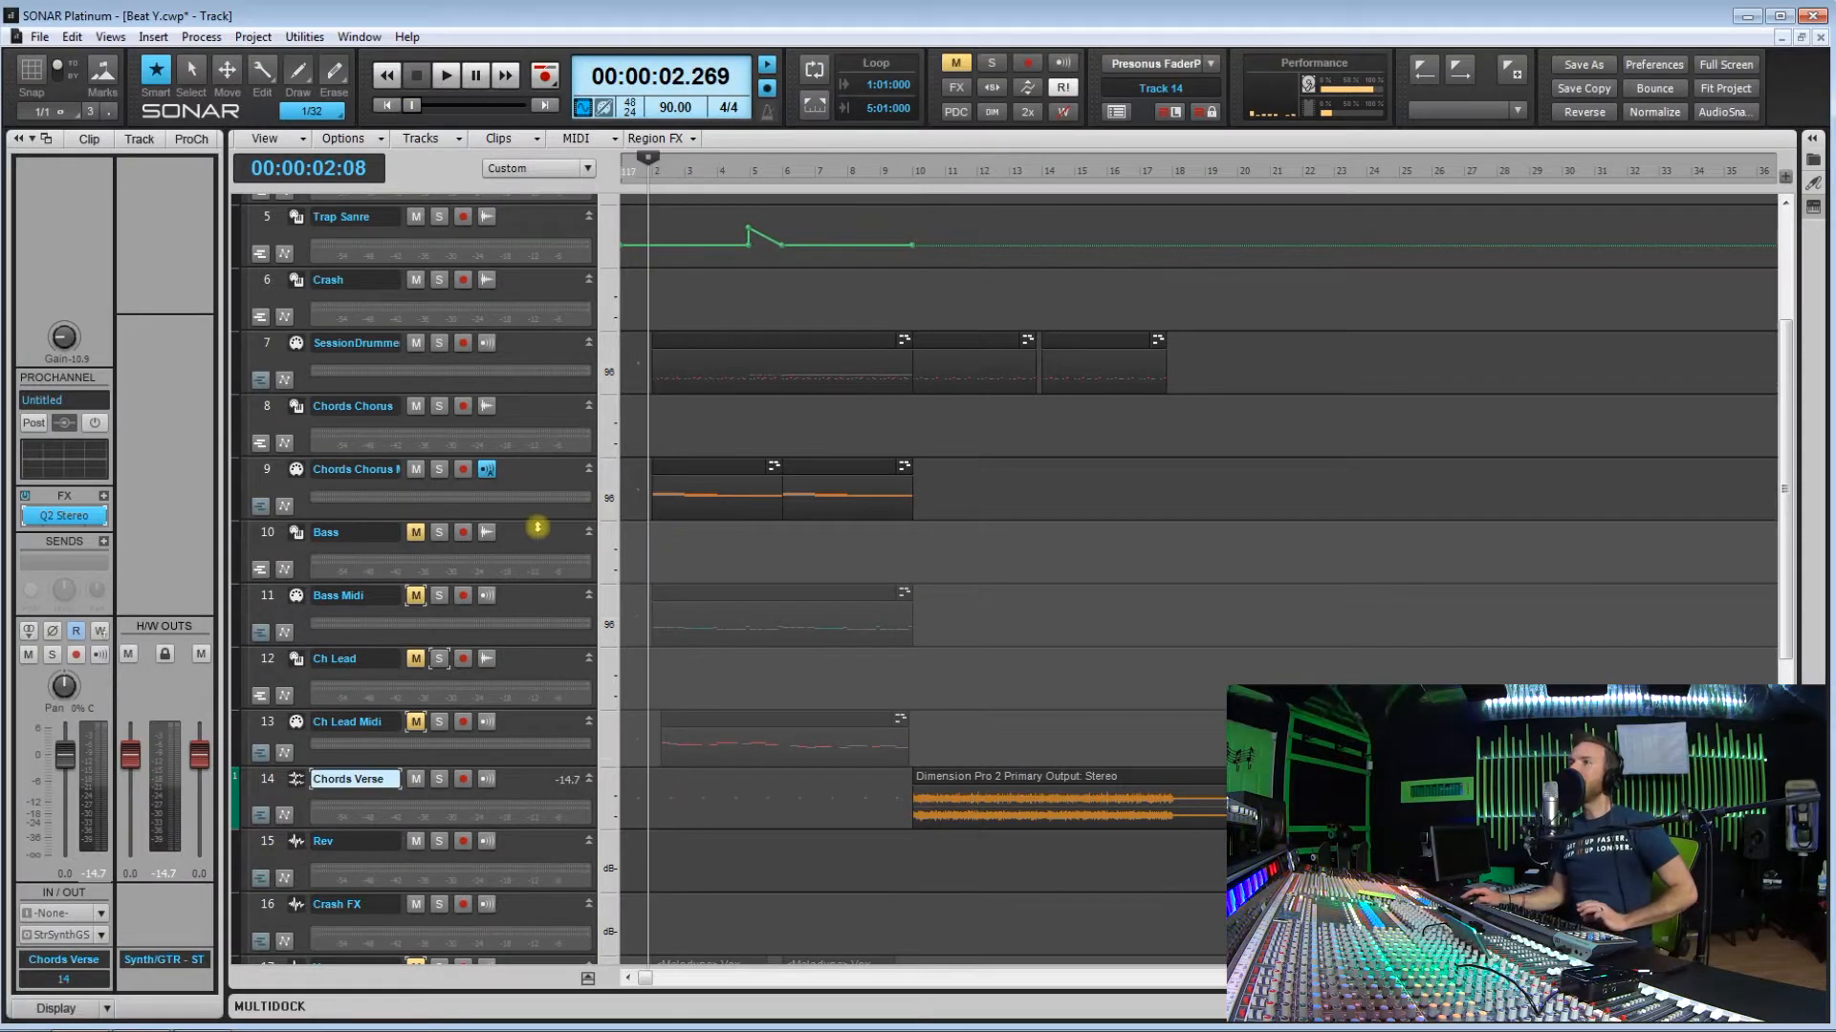
{"action": "left_click", "coordinate": [417, 533]}
{"action": "left_click", "coordinate": [416, 533]}
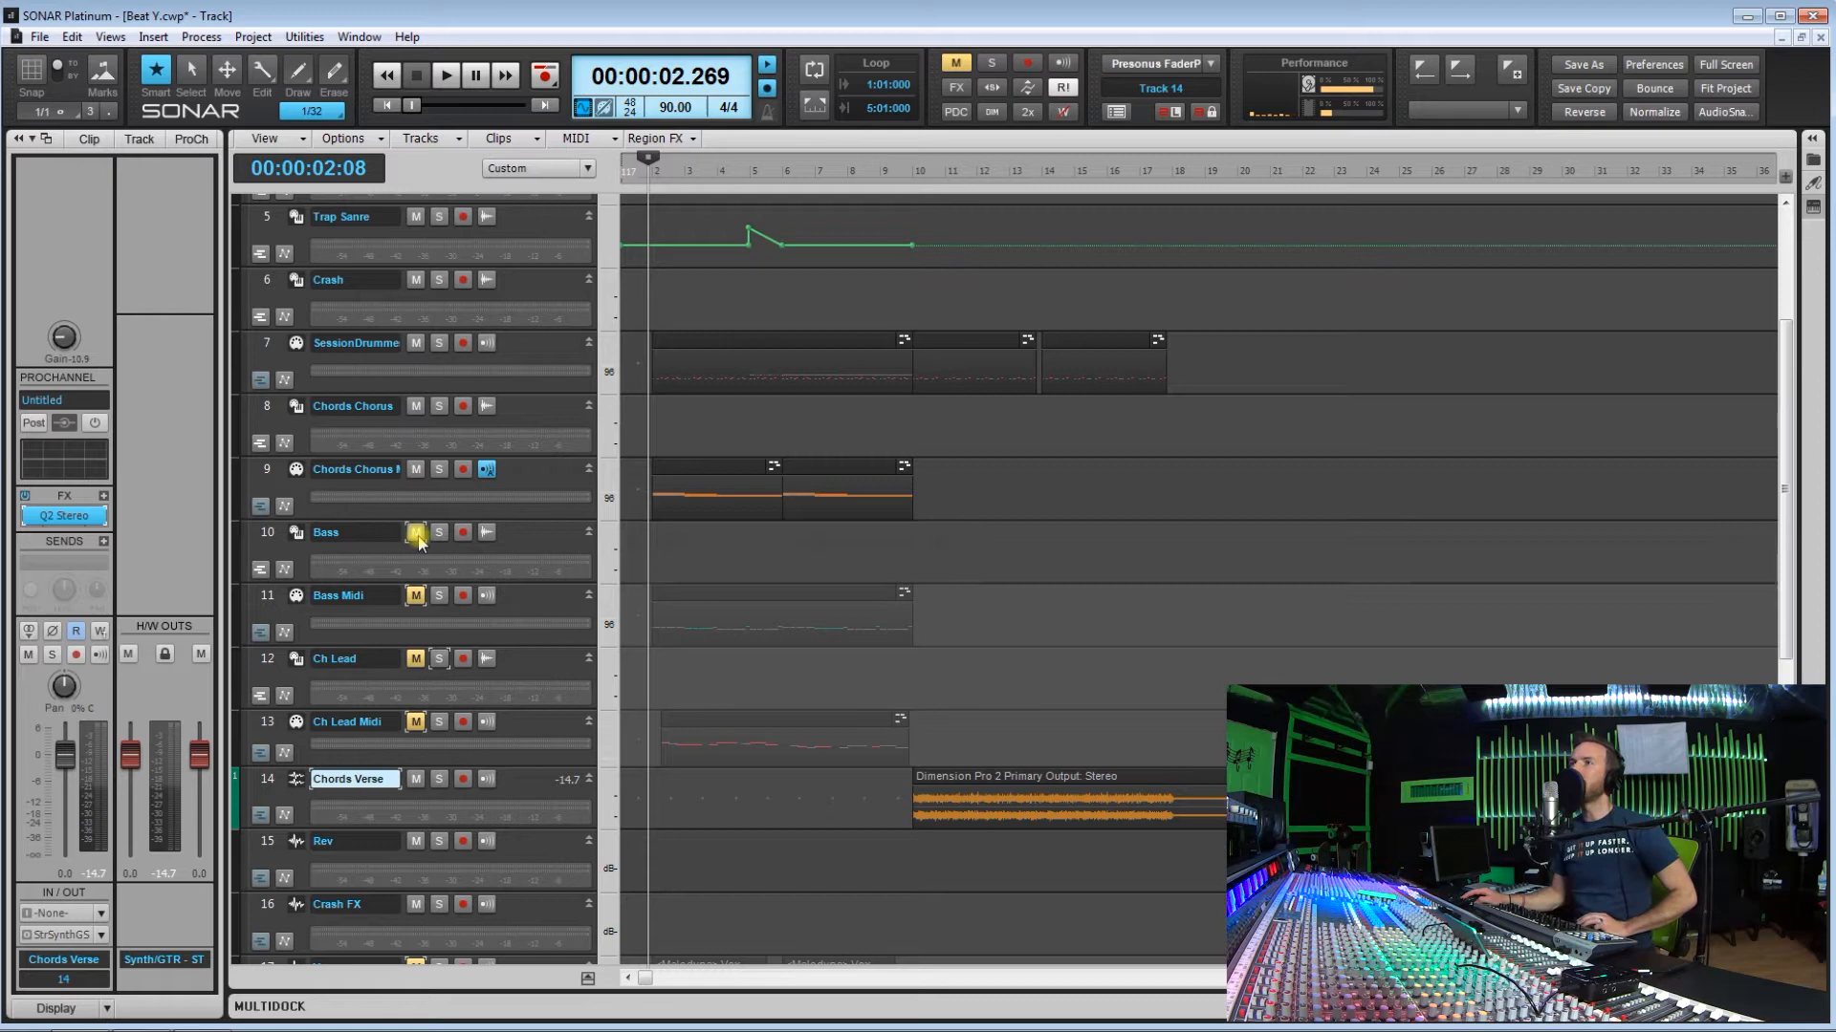
{"action": "left_click", "coordinate": [417, 594]}
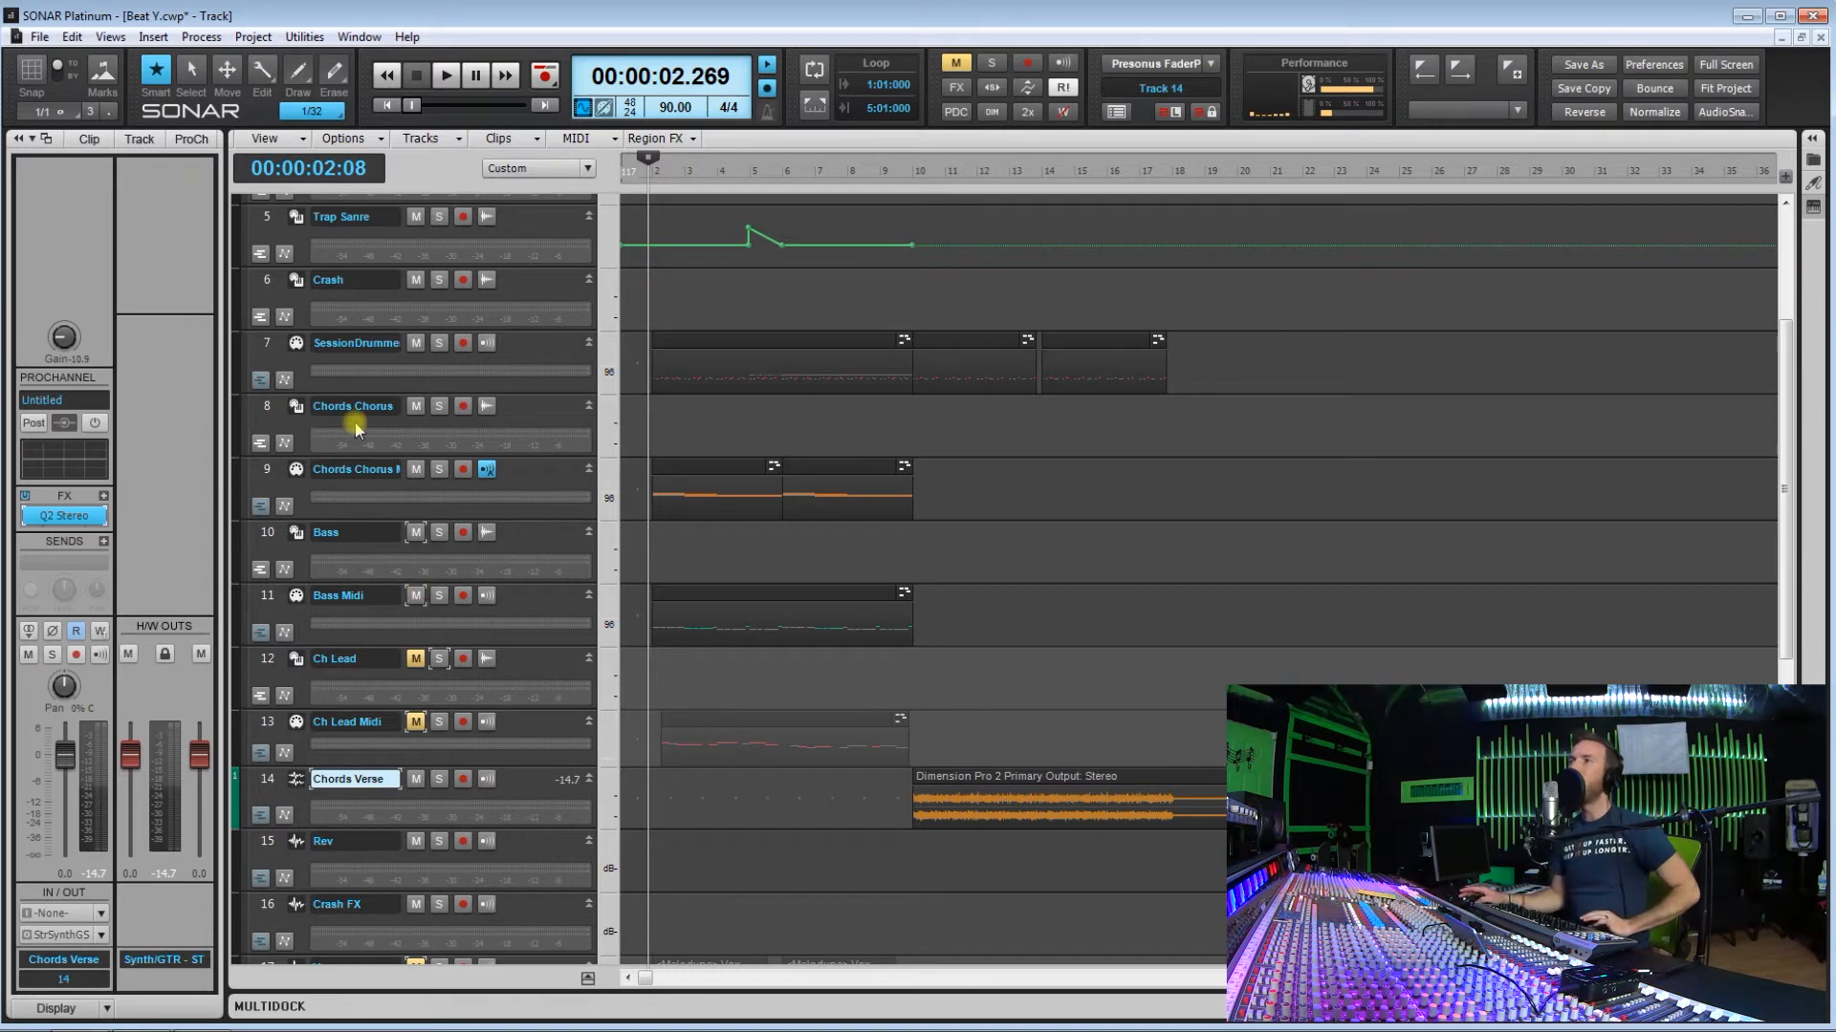
Step: Solo the bass tracks together with the SessionDrummer drum tracks and play them from bar 2
{"action": "left_click", "coordinate": [438, 533]}
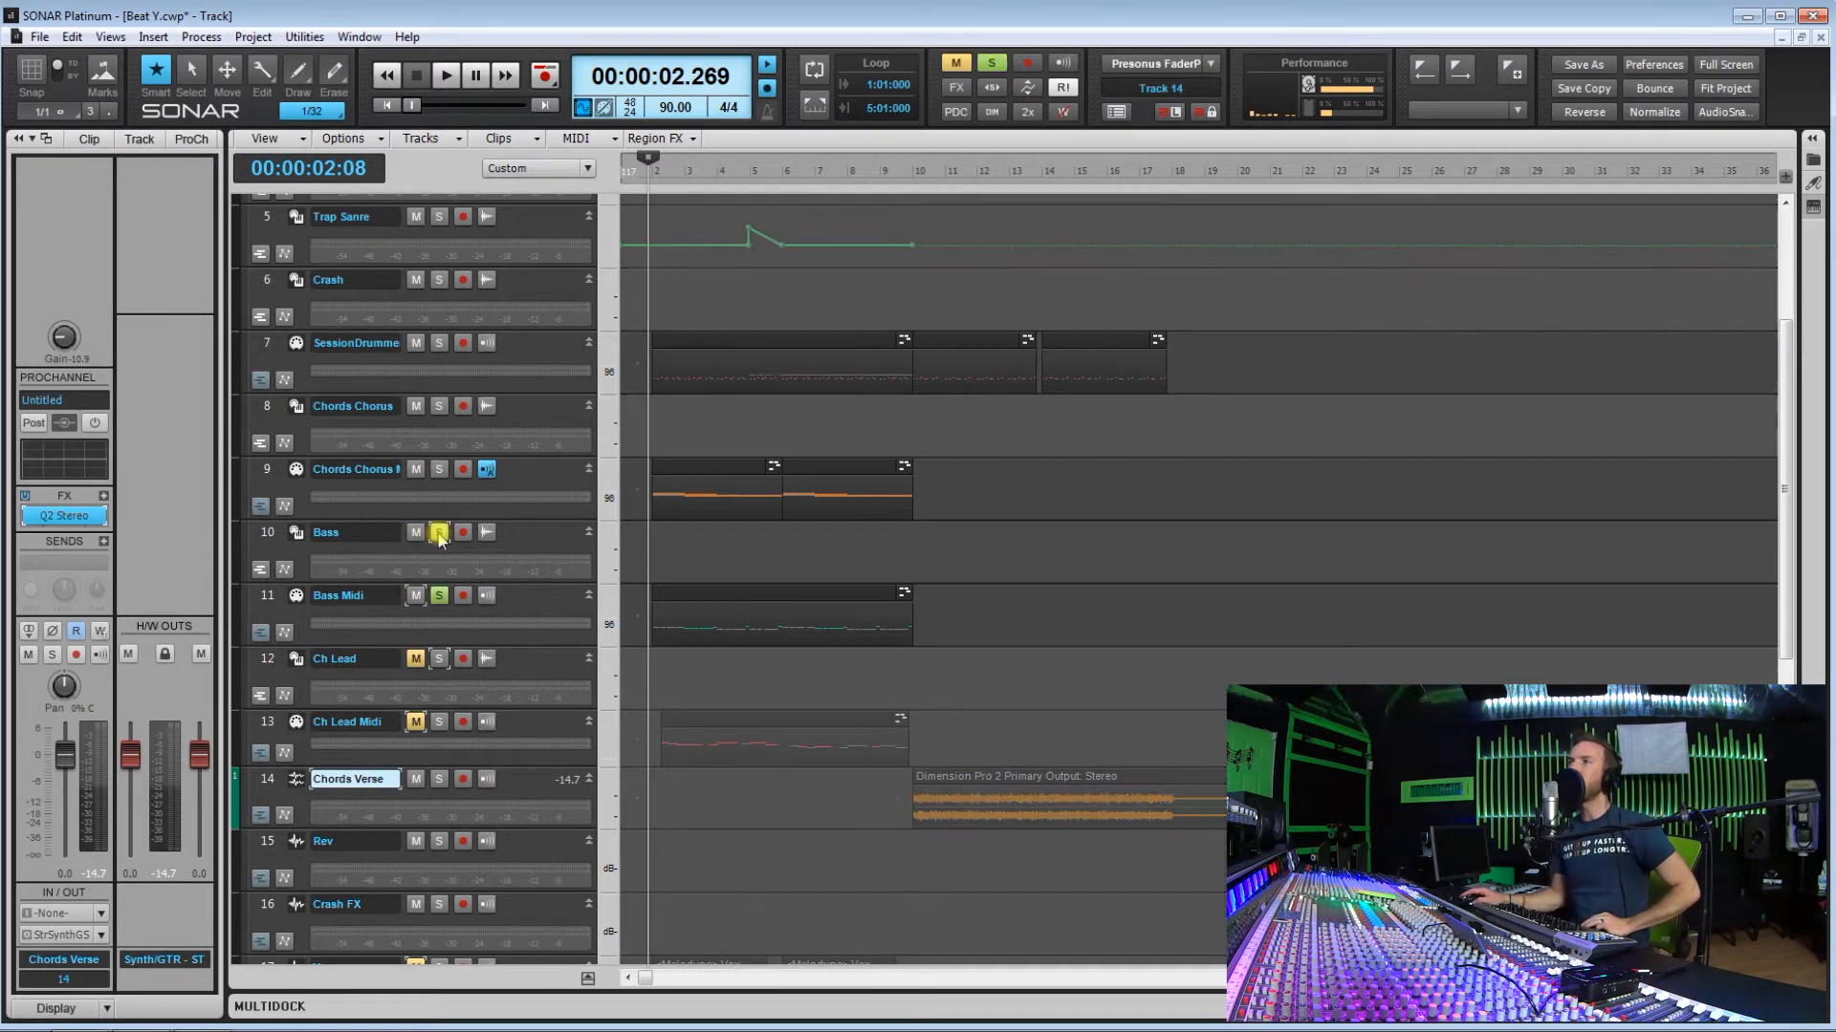
{"action": "left_click", "coordinate": [439, 345]}
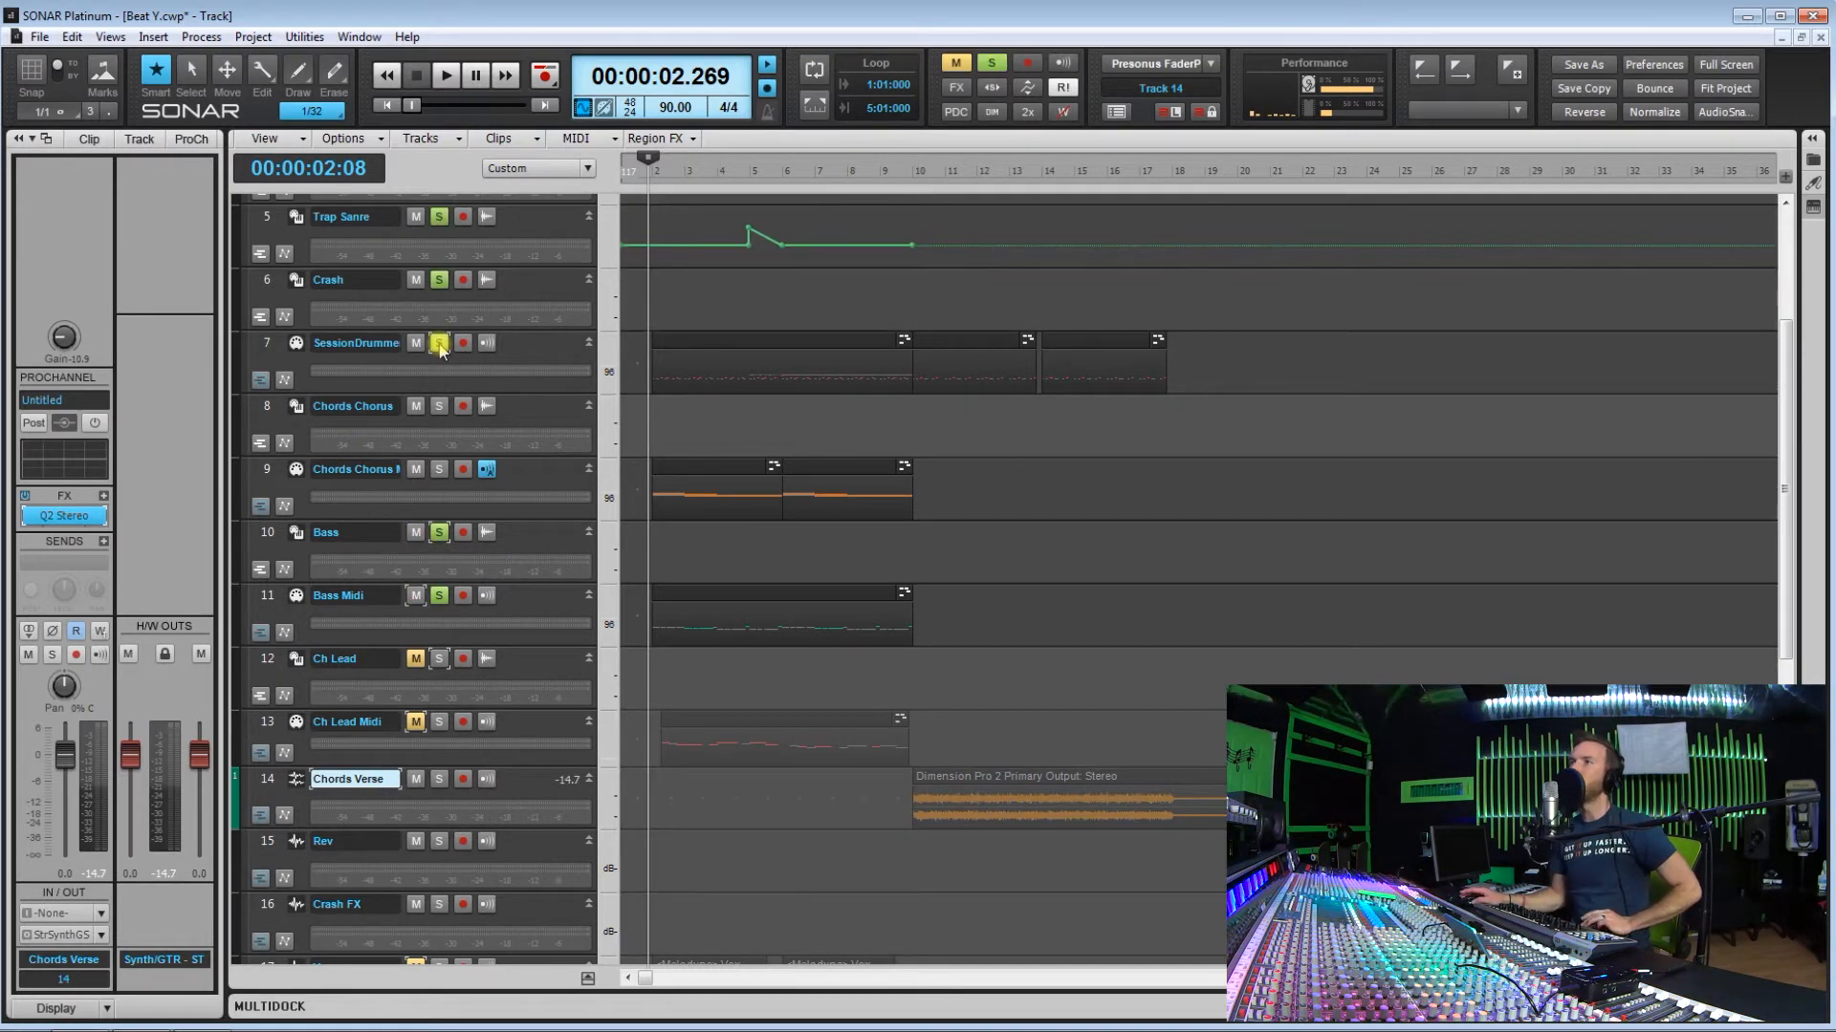
{"action": "key", "text": "space"}
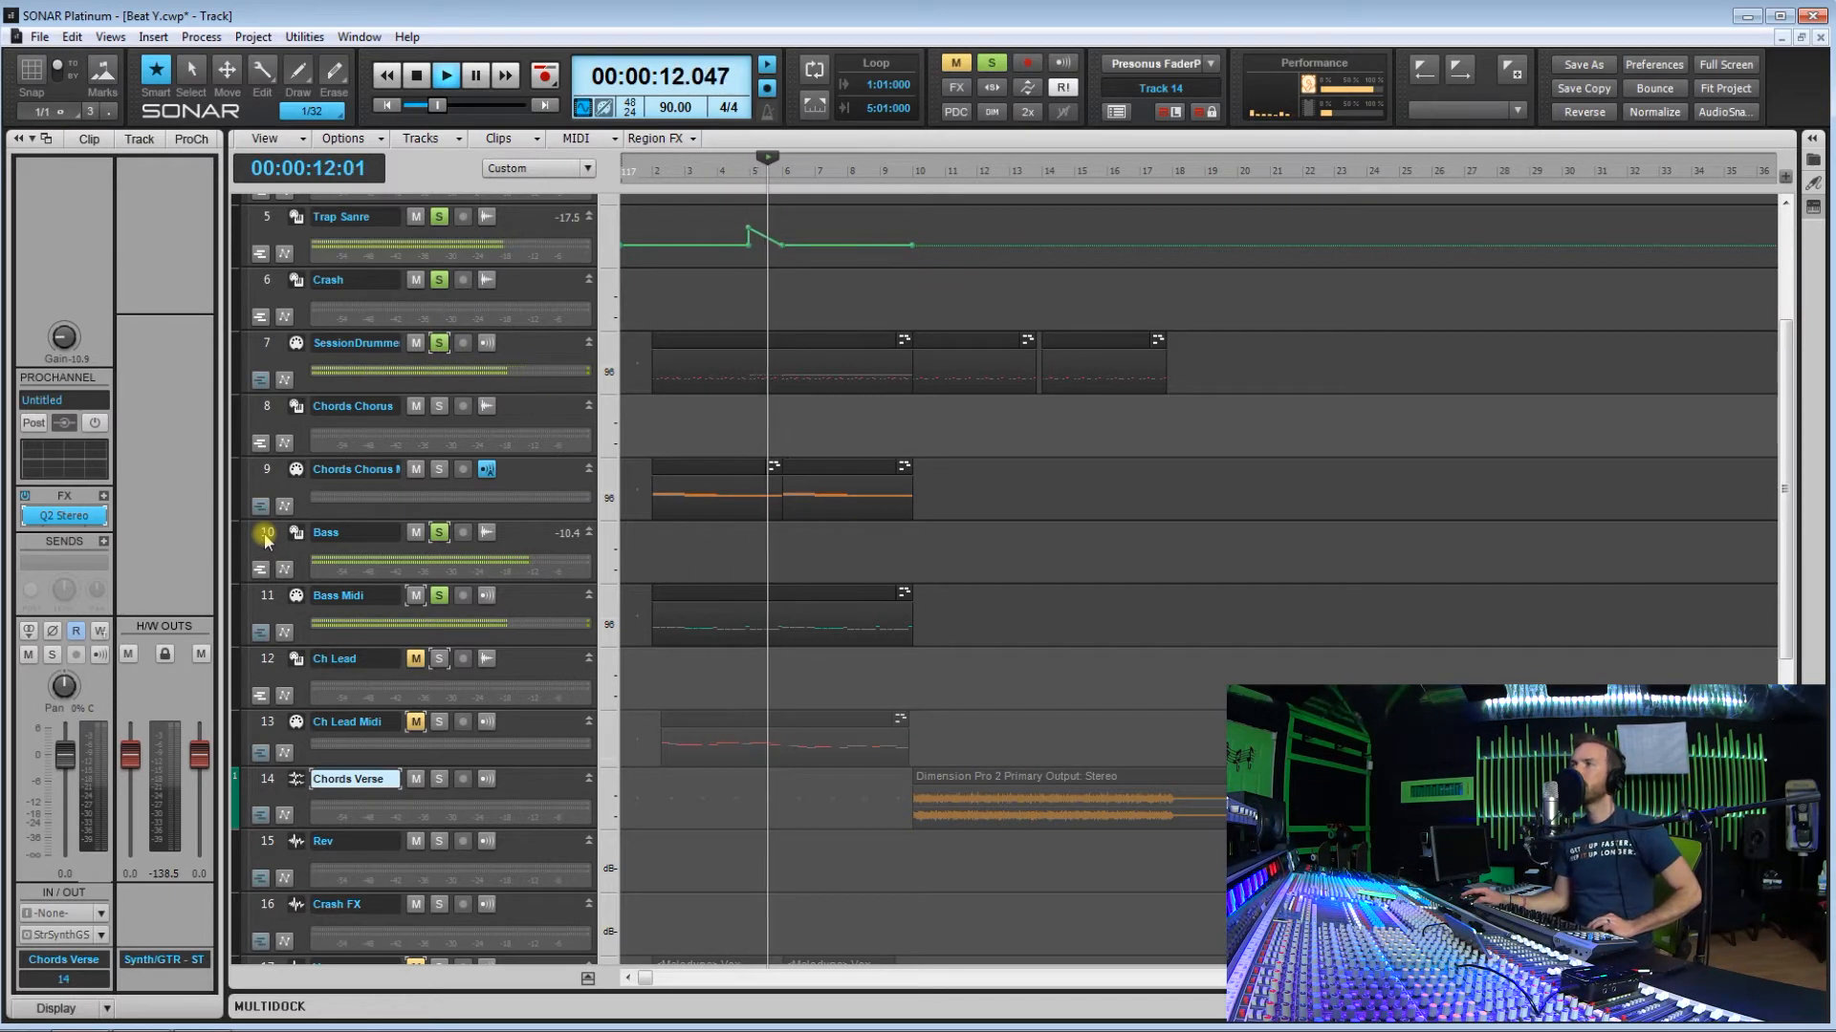
{"action": "key", "text": "space"}
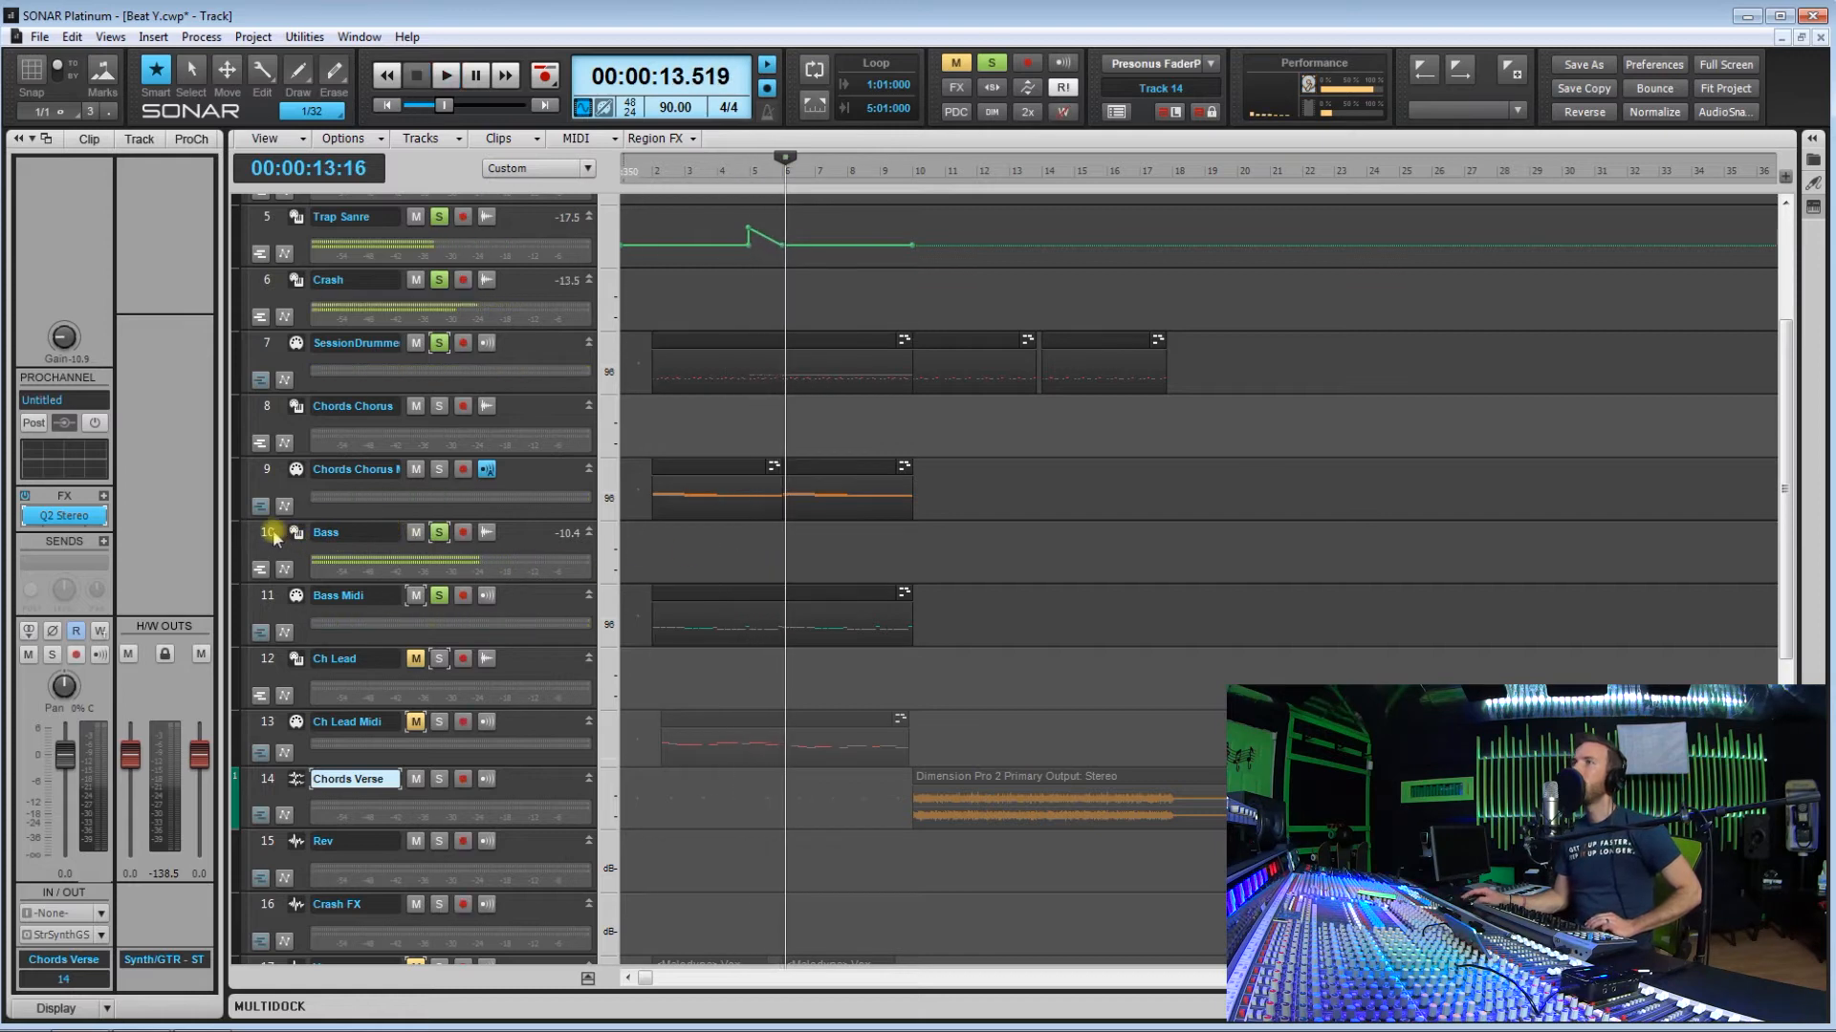
Step: Solo the Chords Chorus tracks along with the bass and drums and play them from around bar 2
{"action": "left_click", "coordinate": [272, 536]}
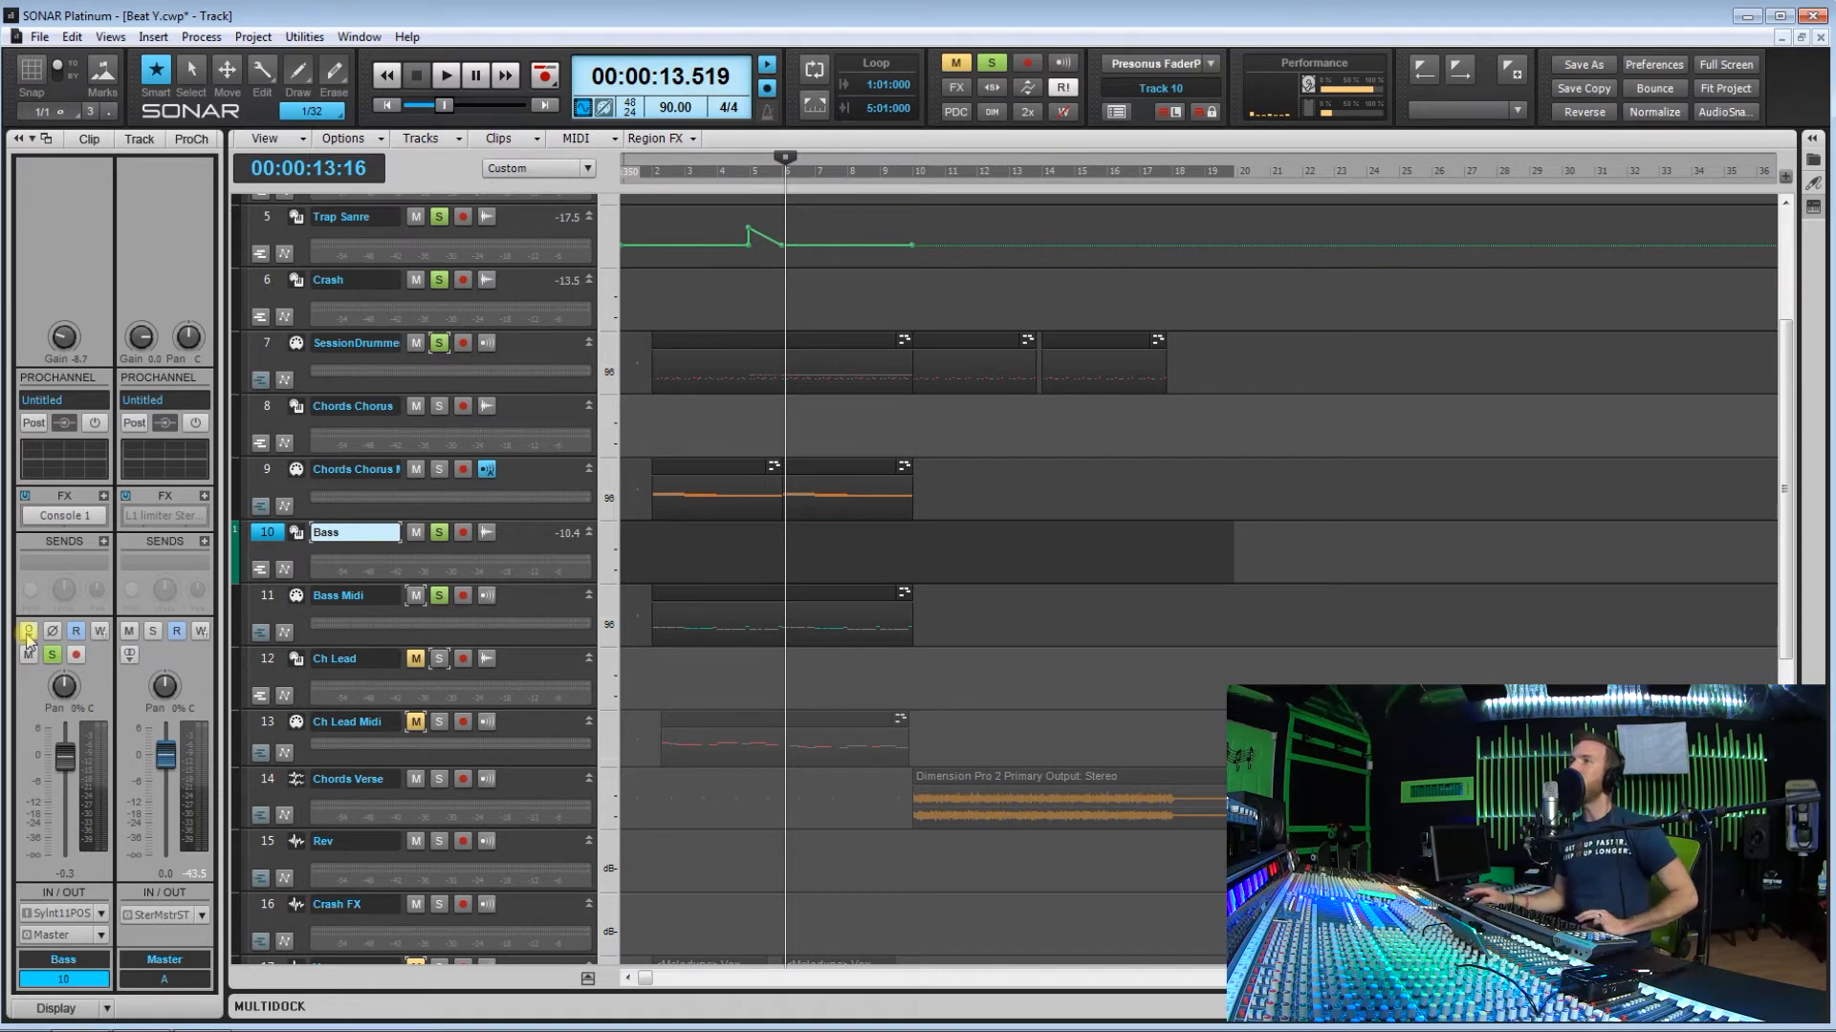
{"action": "left_click", "coordinate": [645, 554]}
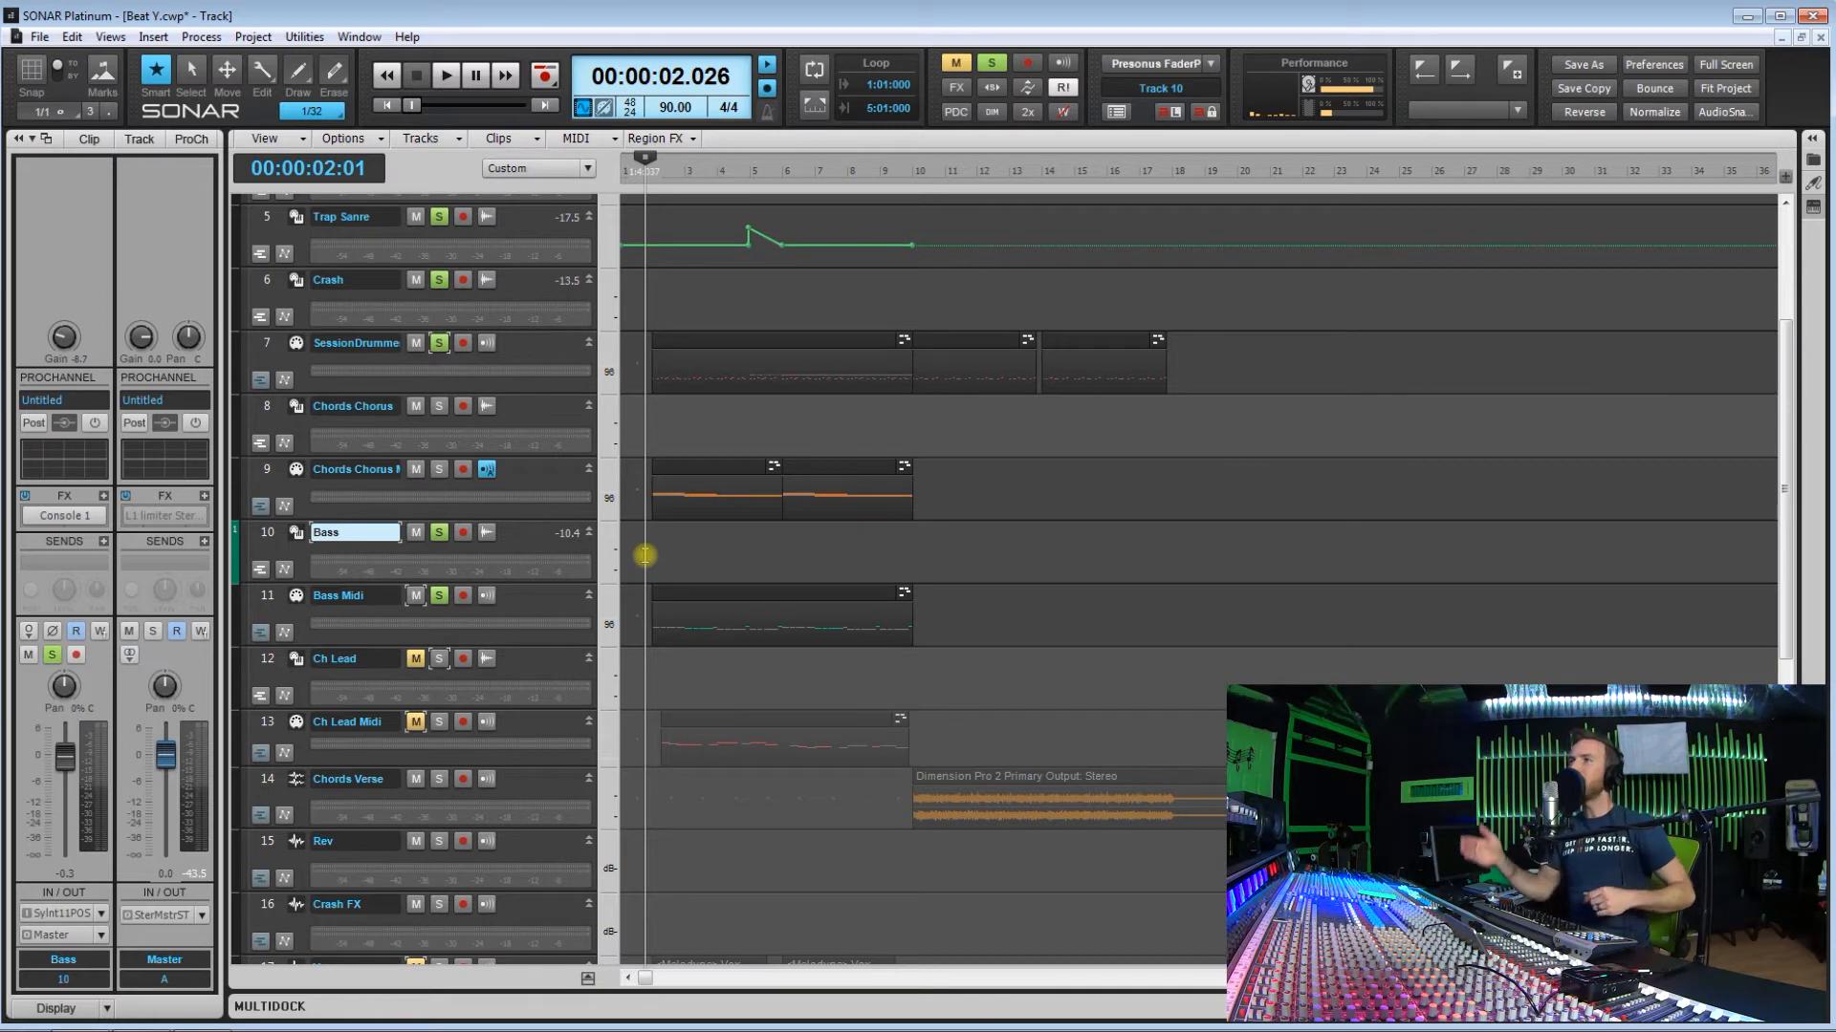
{"action": "left_click", "coordinate": [443, 469]}
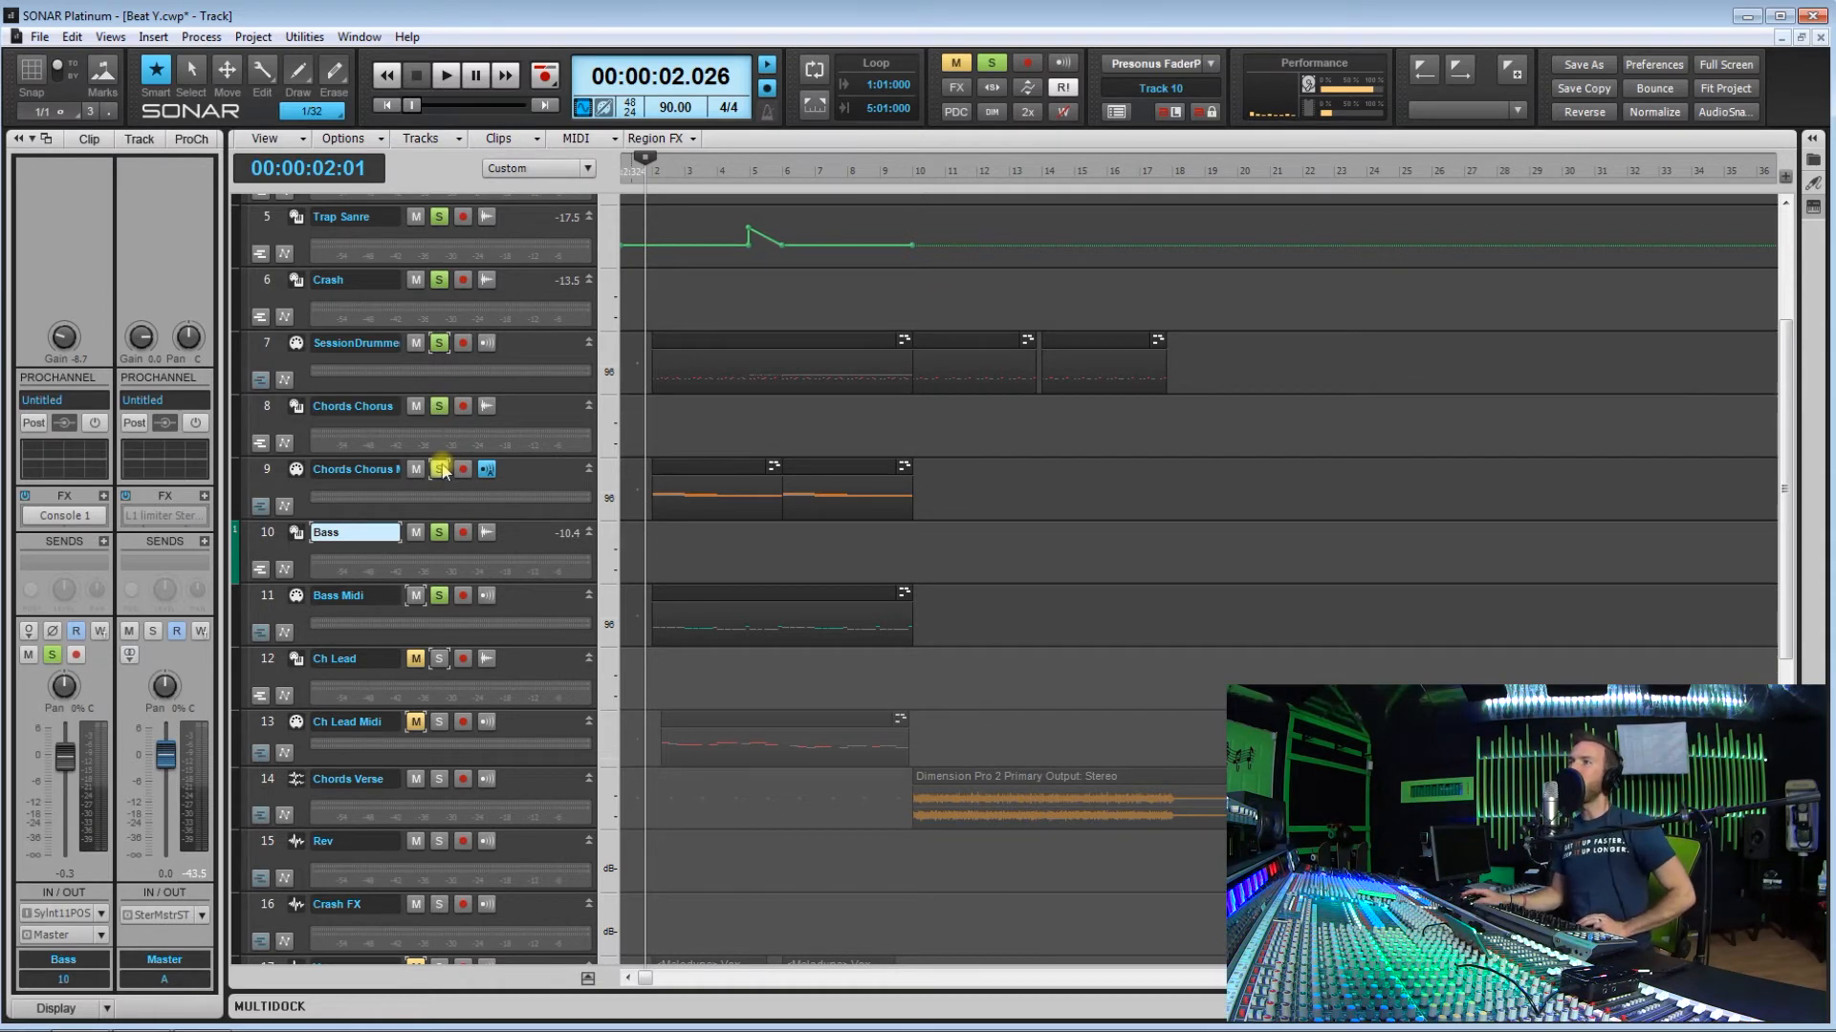
{"action": "left_click", "coordinate": [655, 414]}
{"action": "key", "text": "space"}
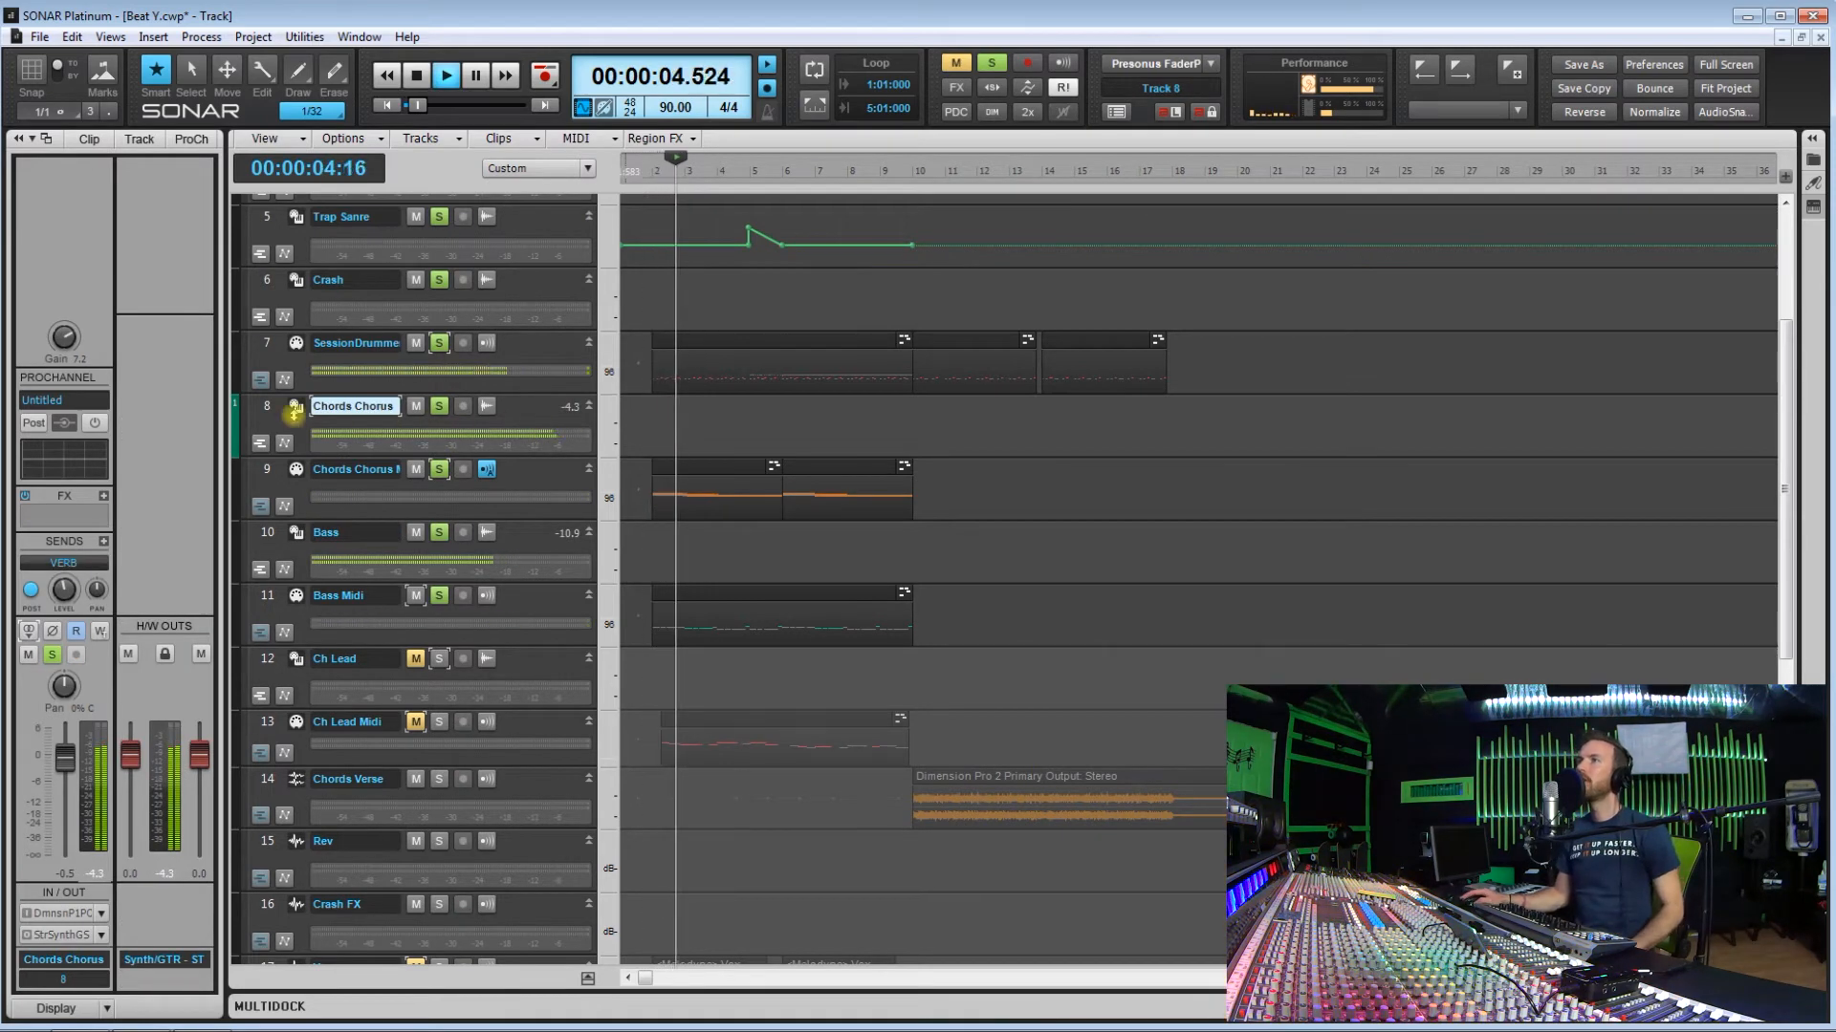
Step: Select the Chords Chorus track during playback, stop, and return the playhead to just before bar 2
{"action": "left_click", "coordinate": [267, 406]}
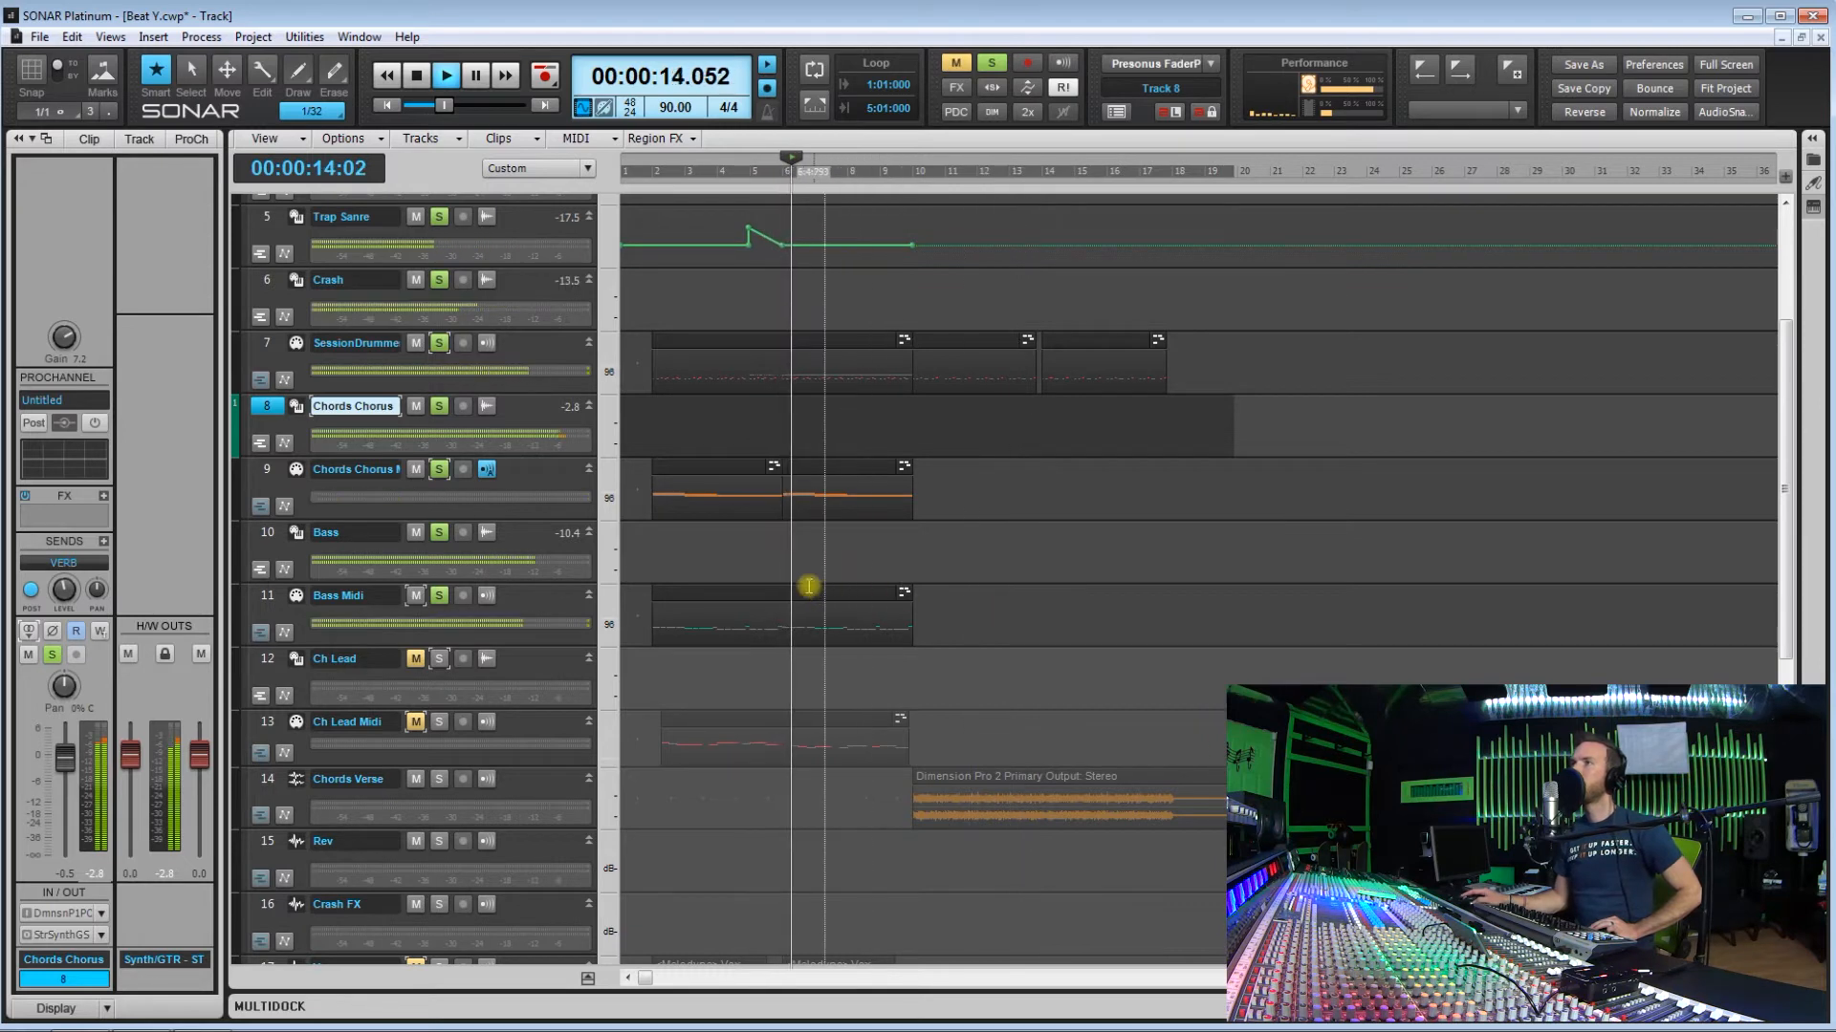
{"action": "key", "text": "space"}
{"action": "left_click", "coordinate": [649, 553]}
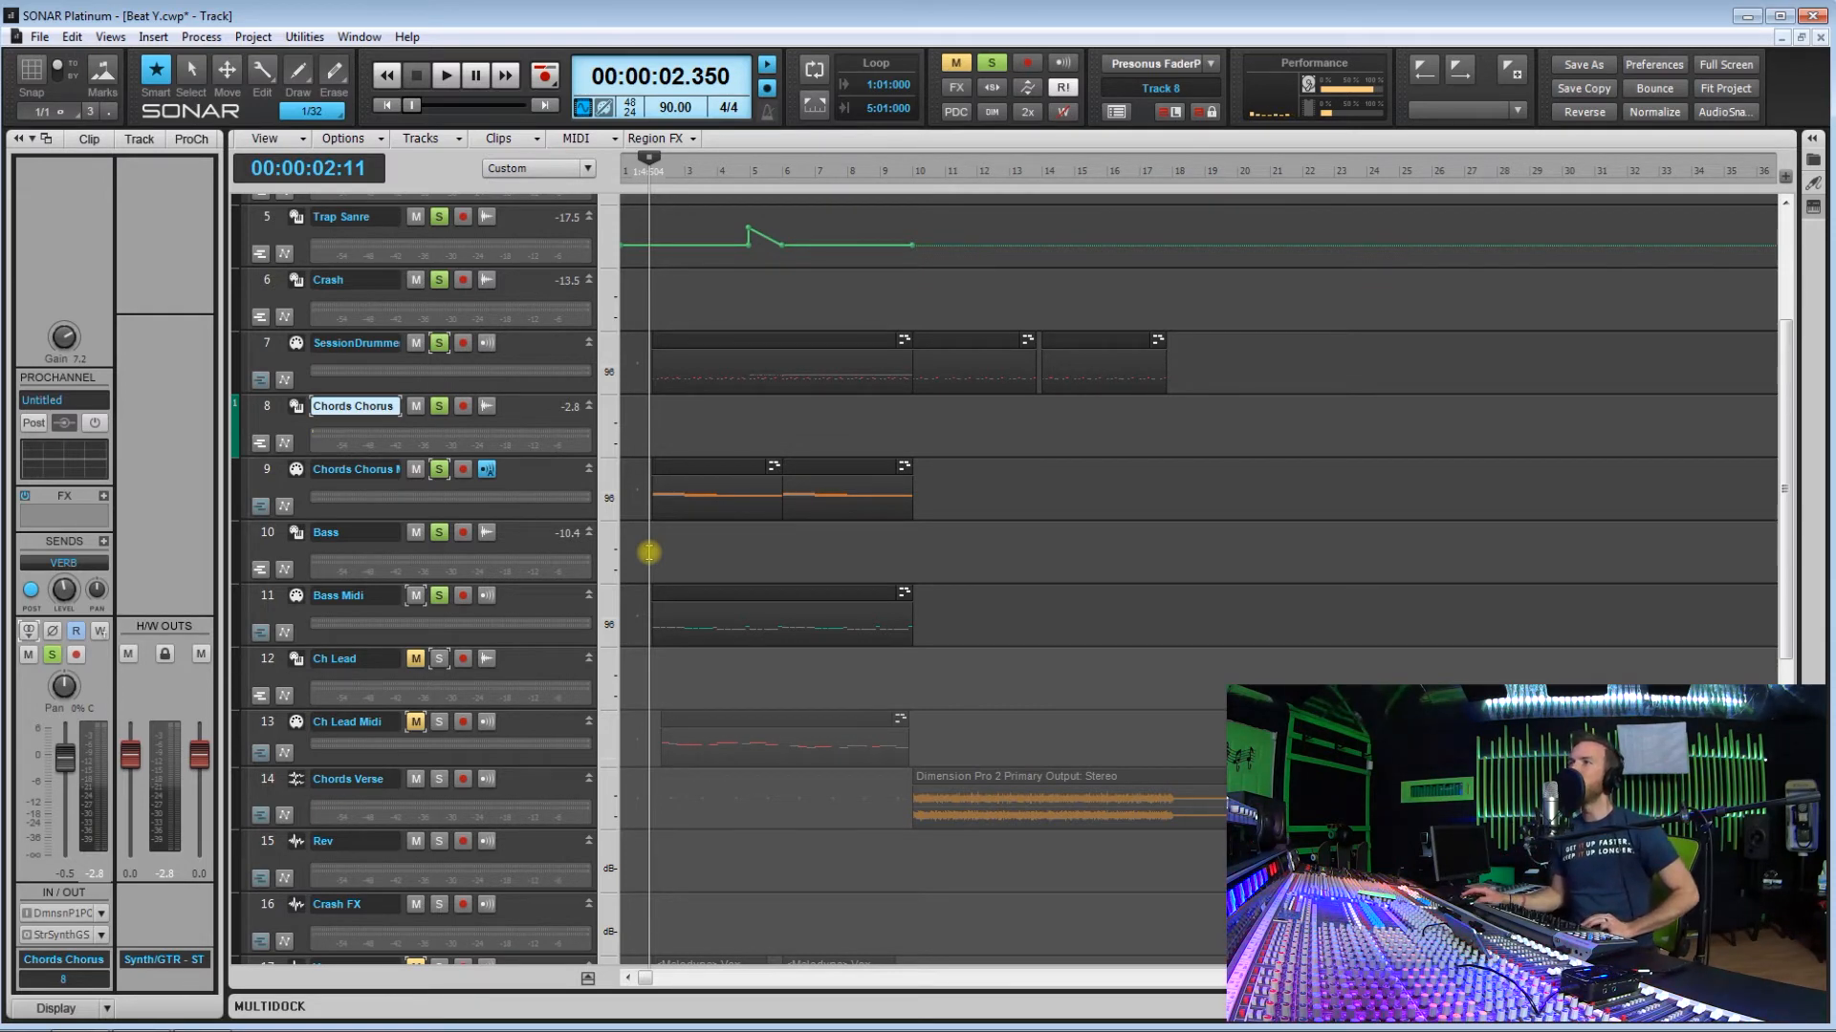
Step: Unmute the Ch Lead and Ch Lead Midi tracks and play them soloed from just before bar 2
{"action": "left_click", "coordinate": [648, 663]}
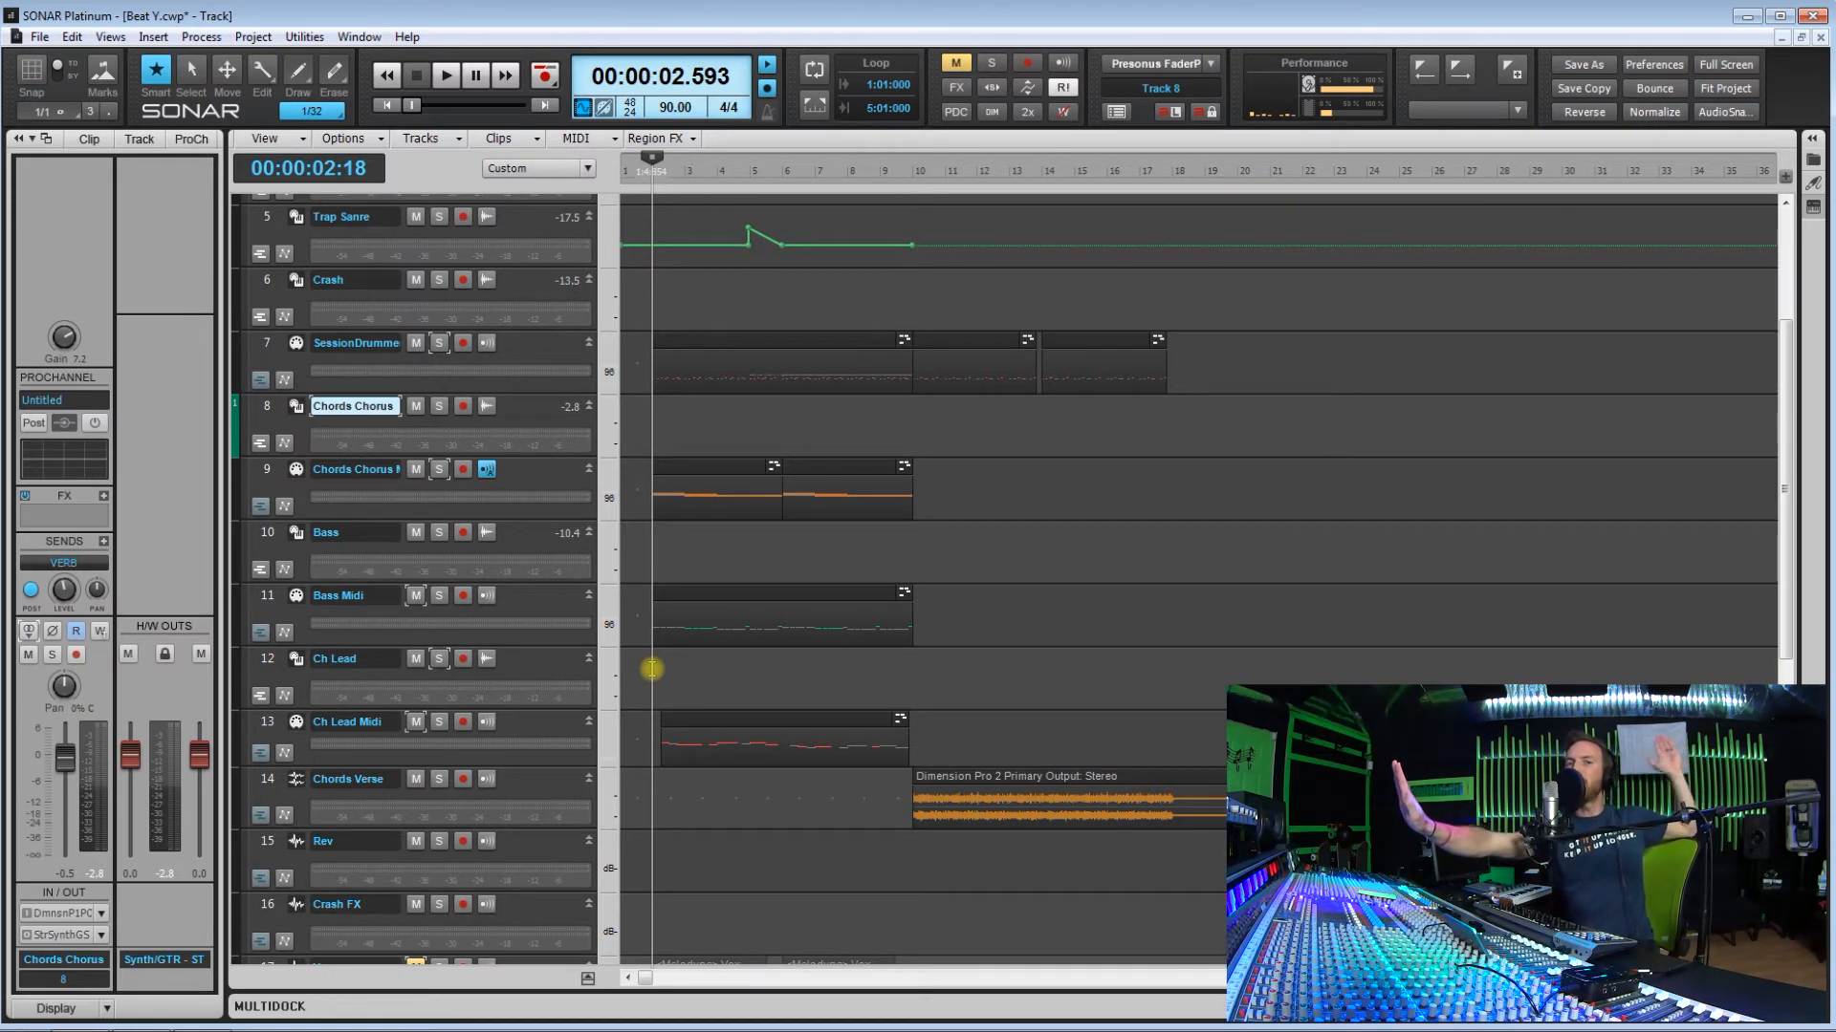
{"action": "left_click", "coordinate": [651, 668]}
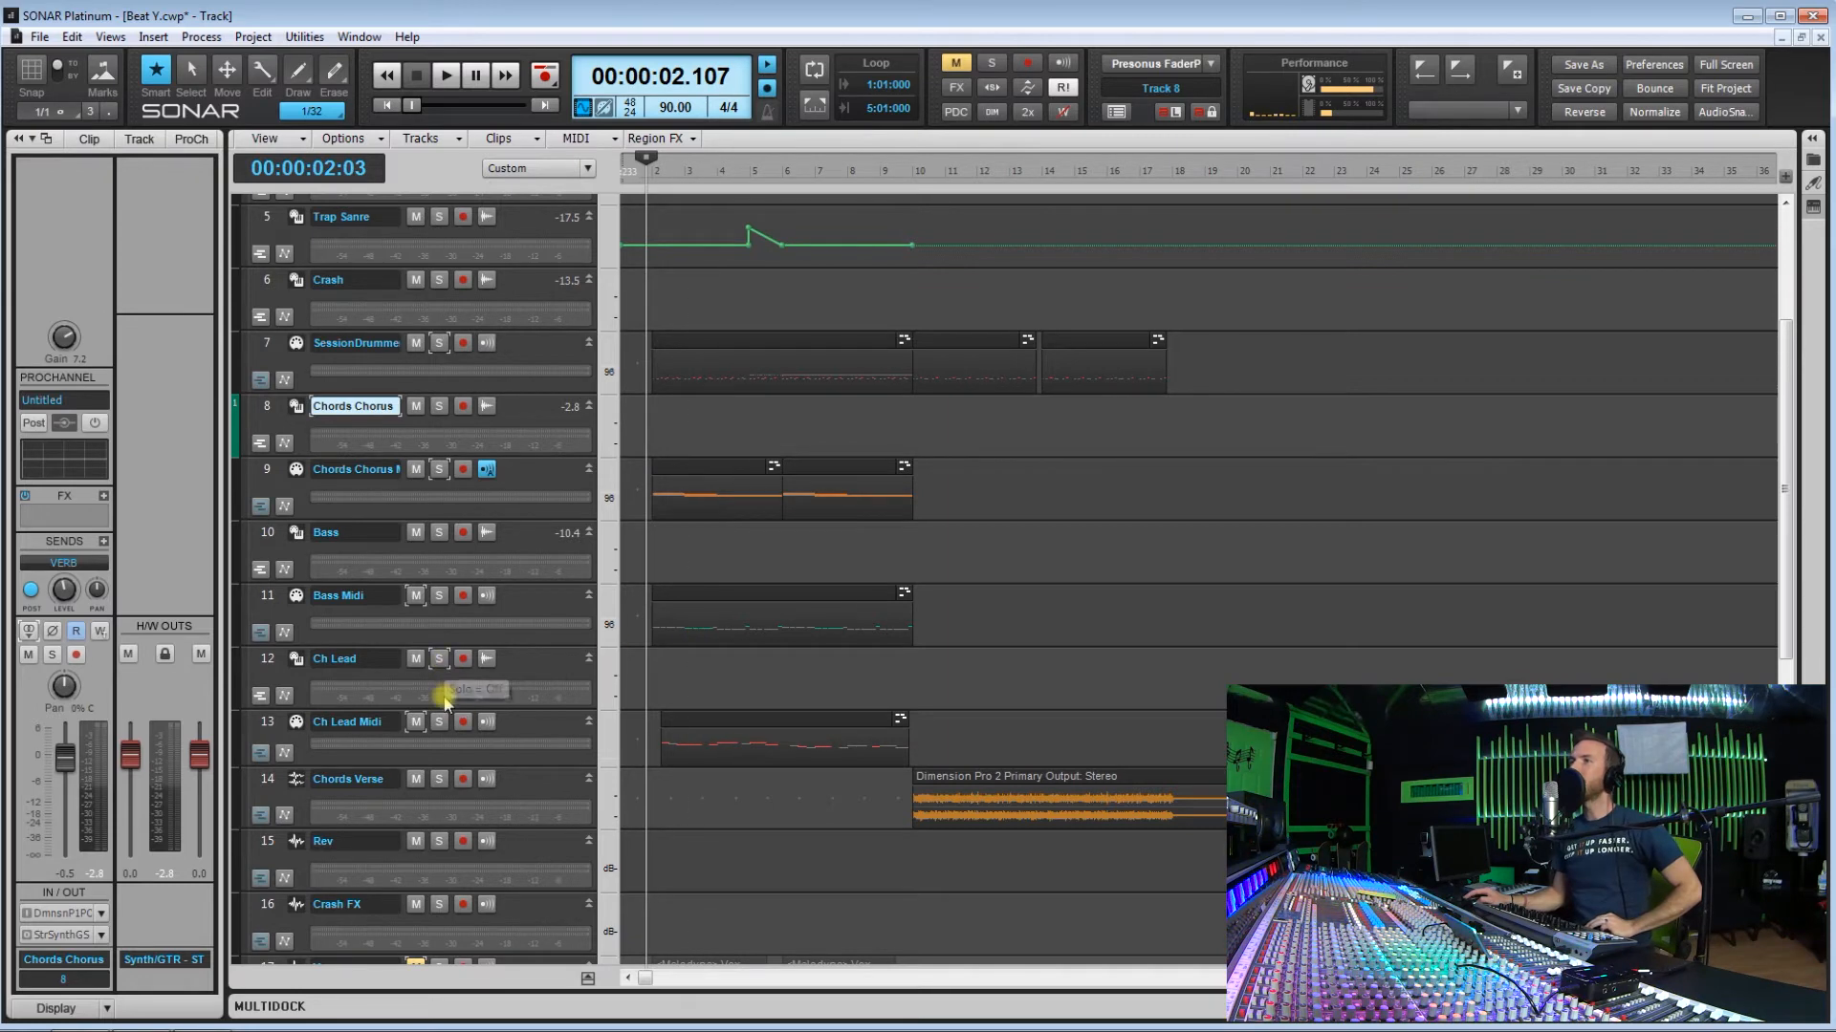
{"action": "left_click", "coordinate": [439, 722]}
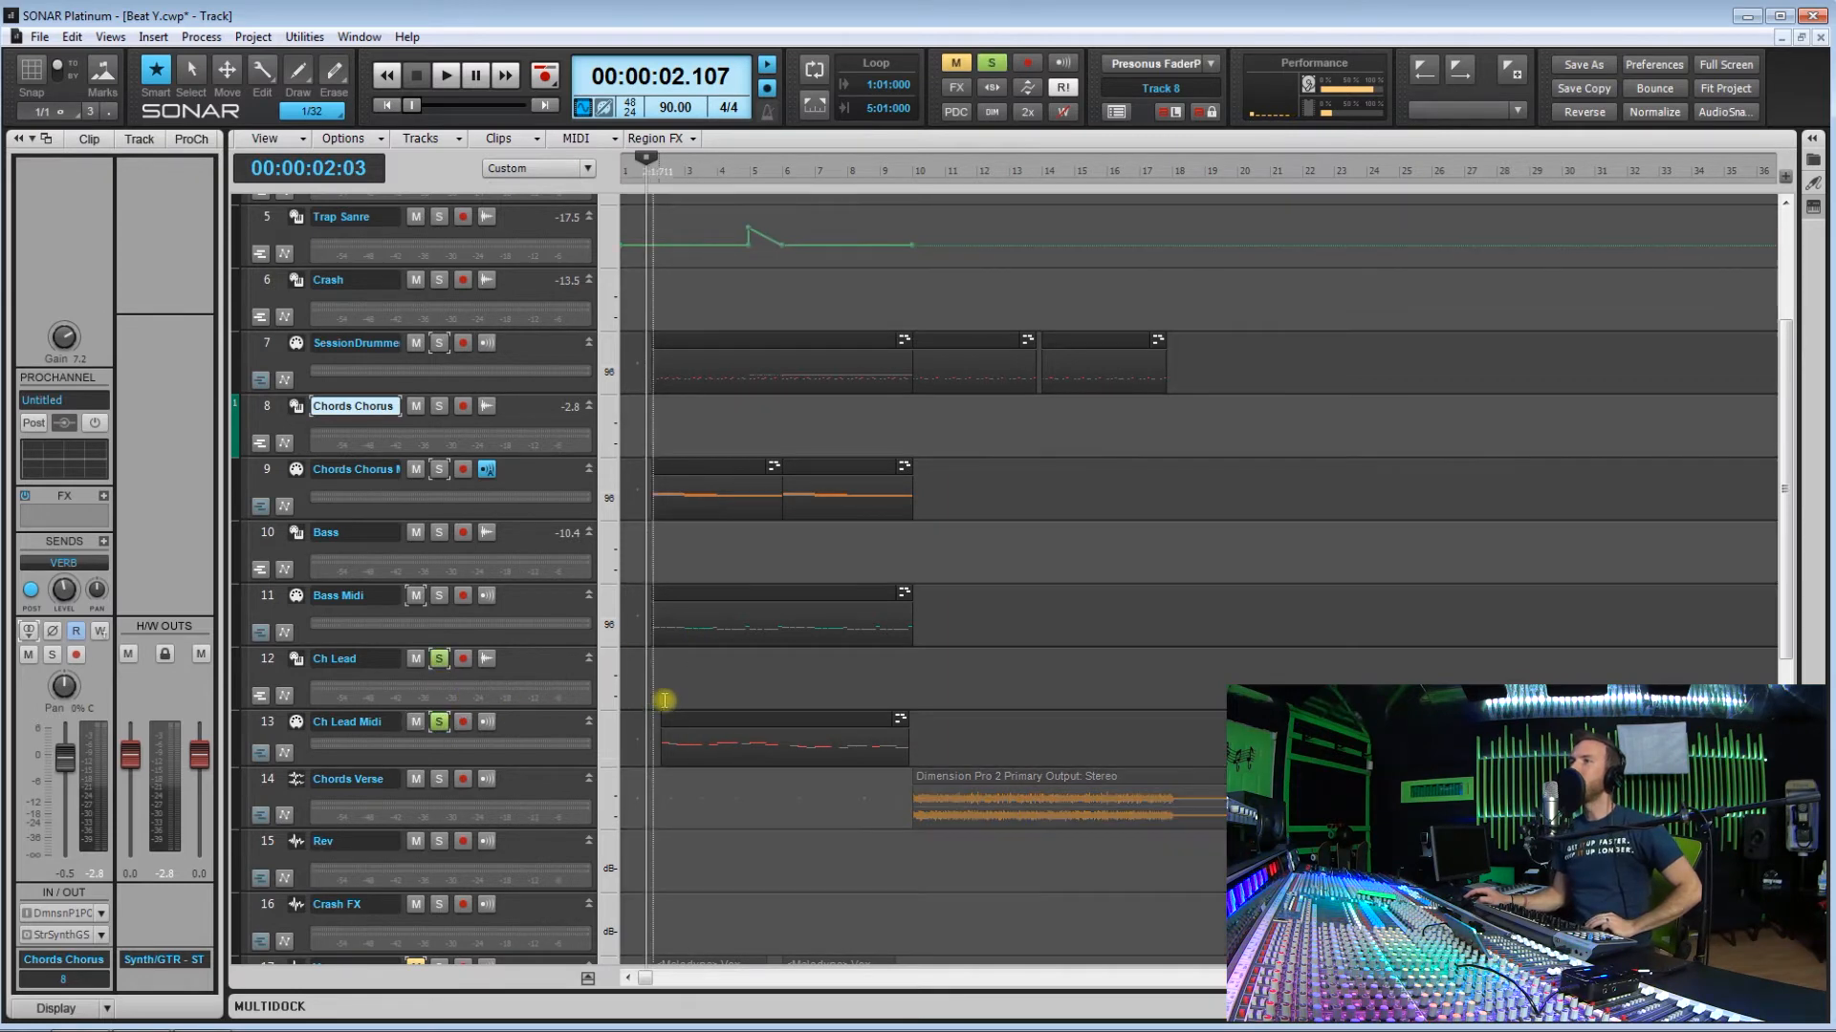
{"action": "key", "text": "space"}
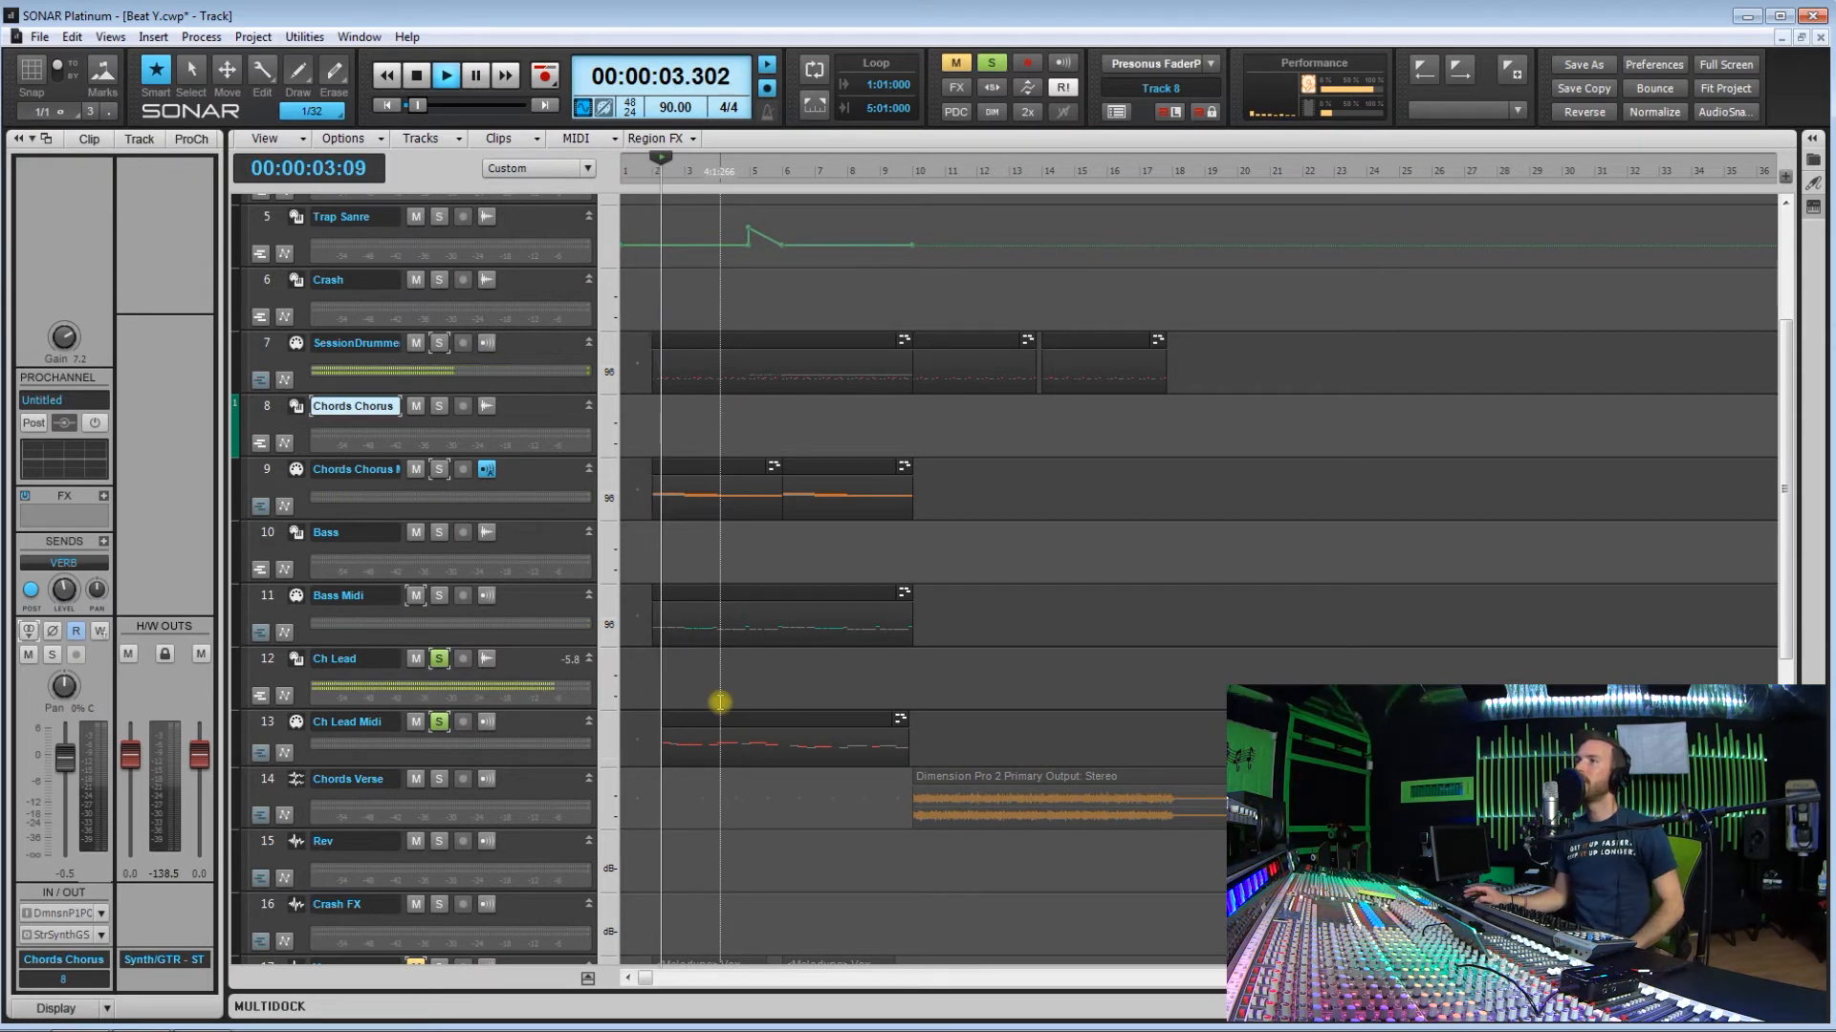
{"action": "left_click", "coordinate": [268, 660]}
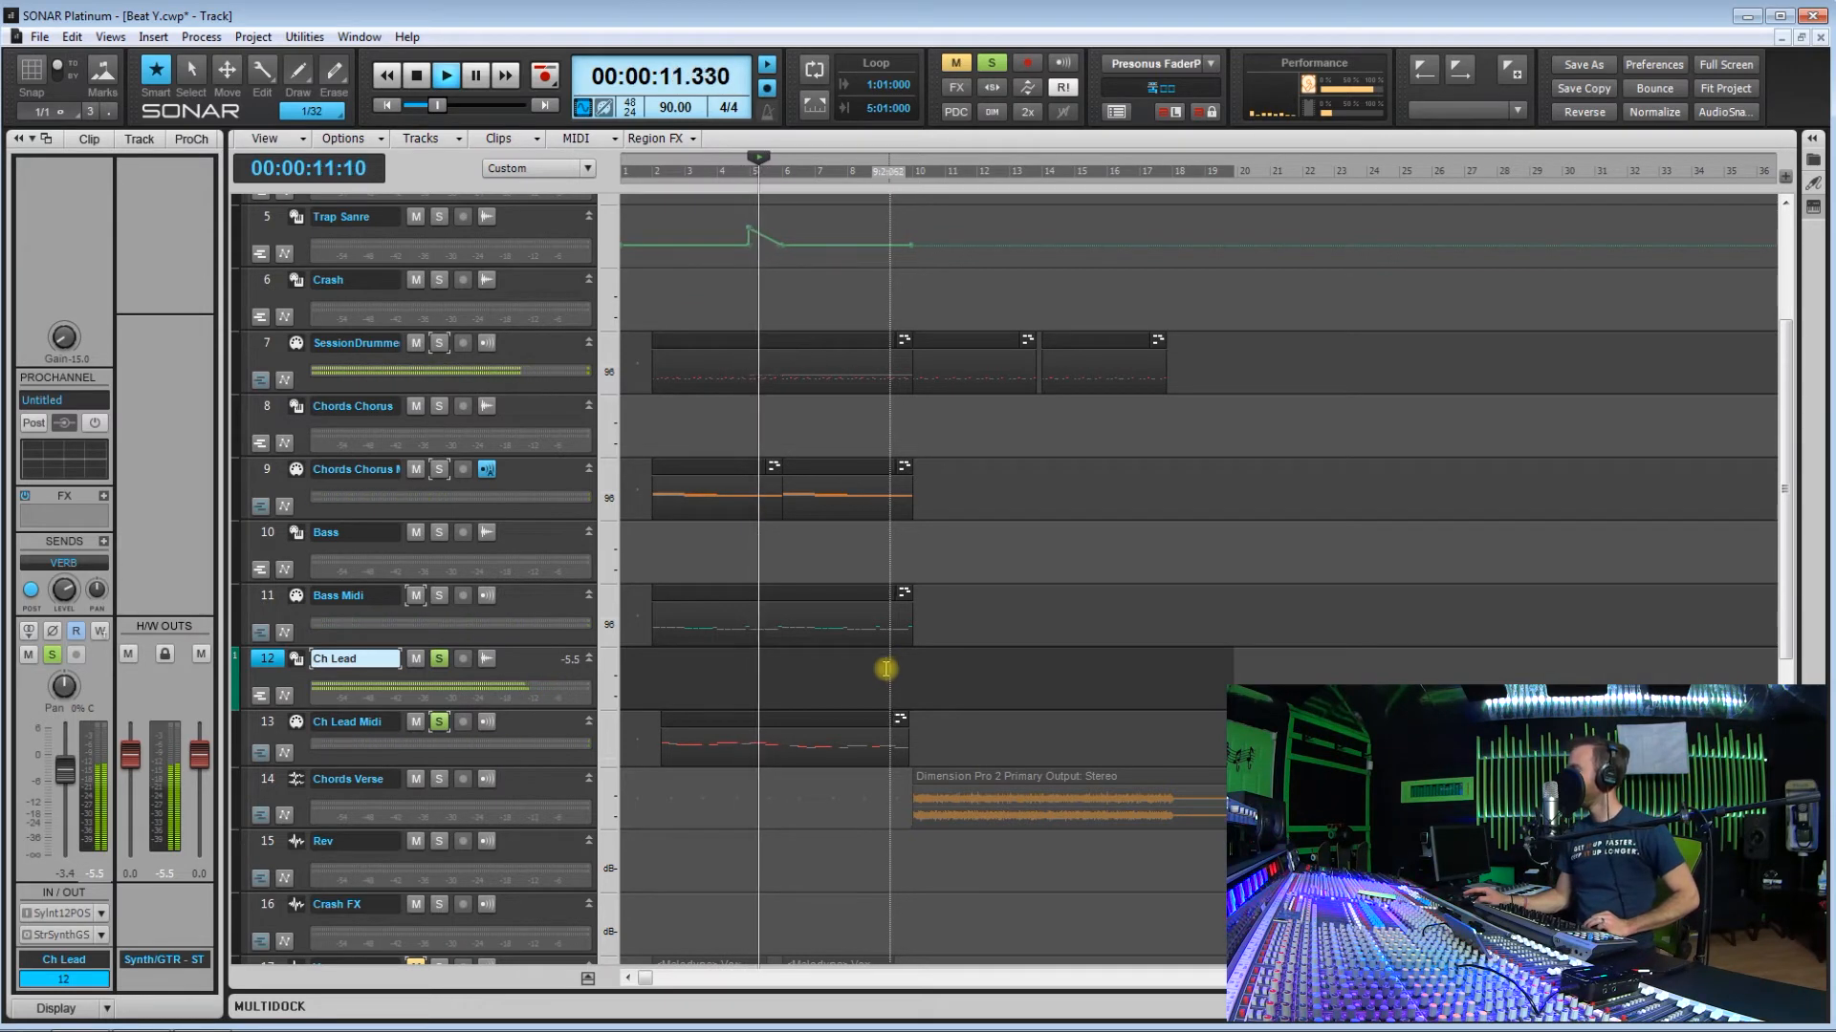
{"action": "key", "text": "space"}
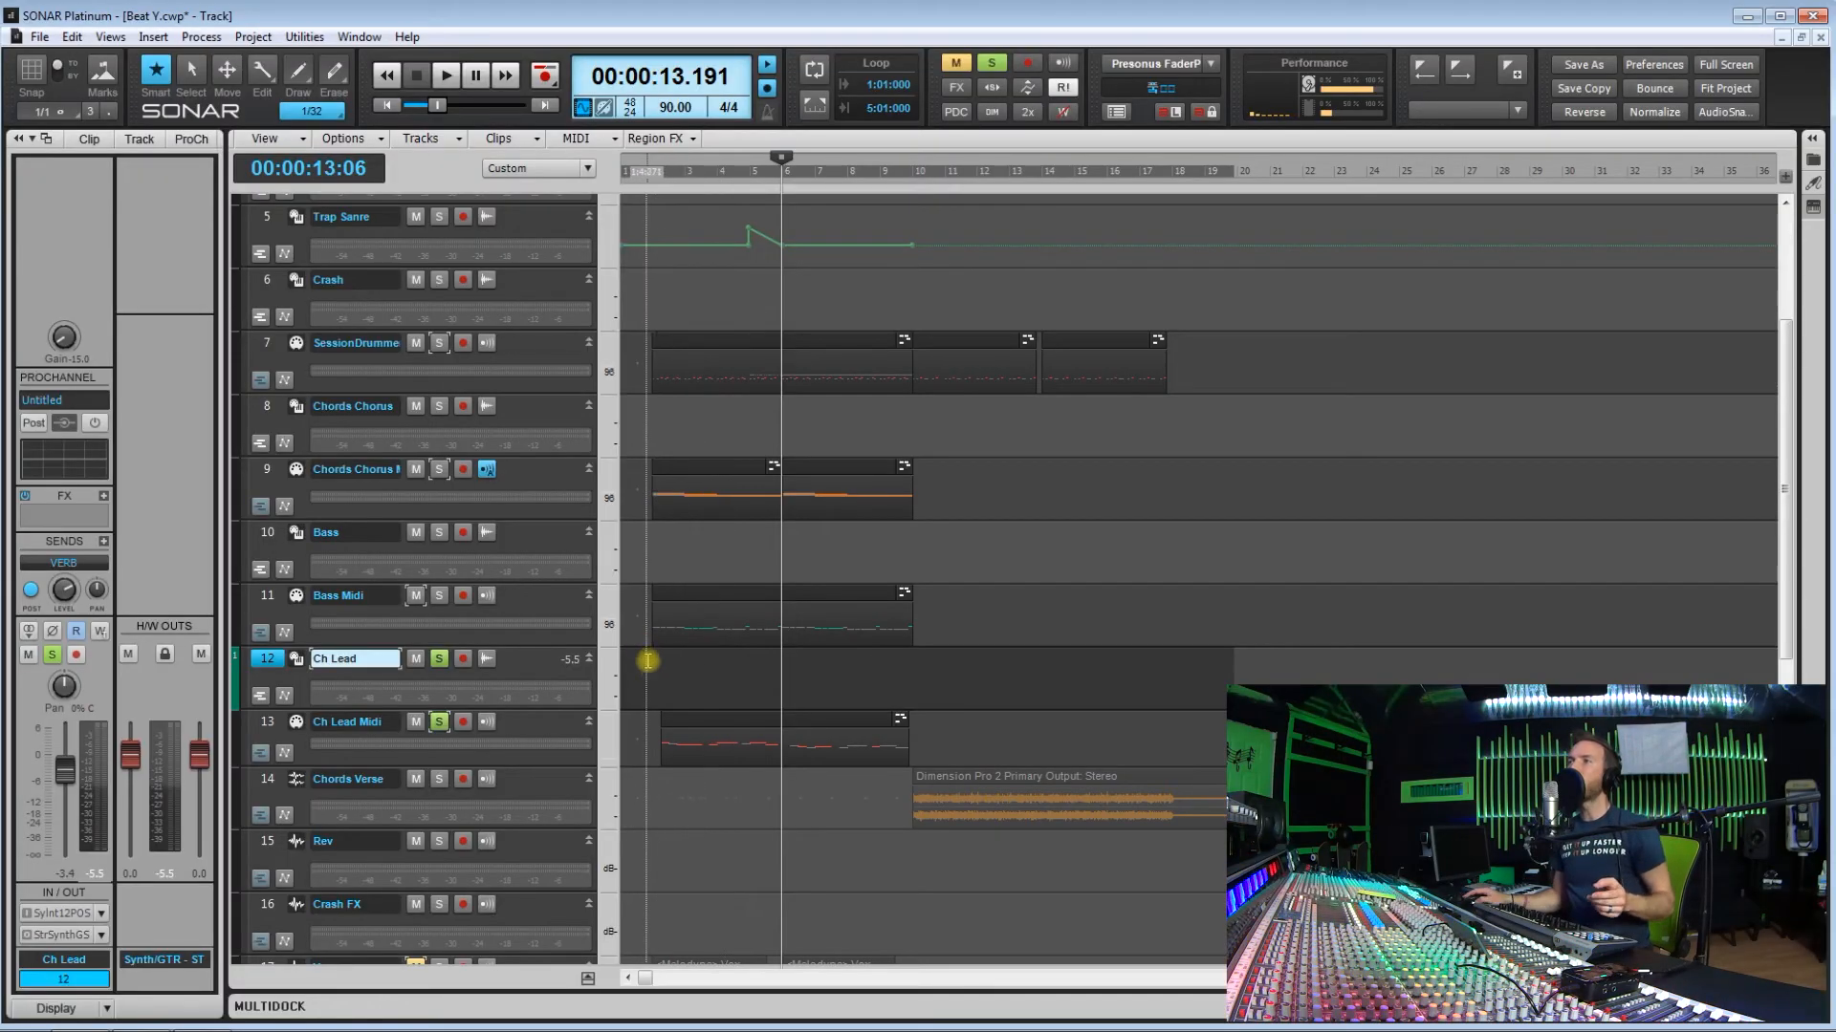
Step: Clear the Ch Lead solos and play all unmuted tracks together from just before bar 2
{"action": "left_click", "coordinate": [651, 667]}
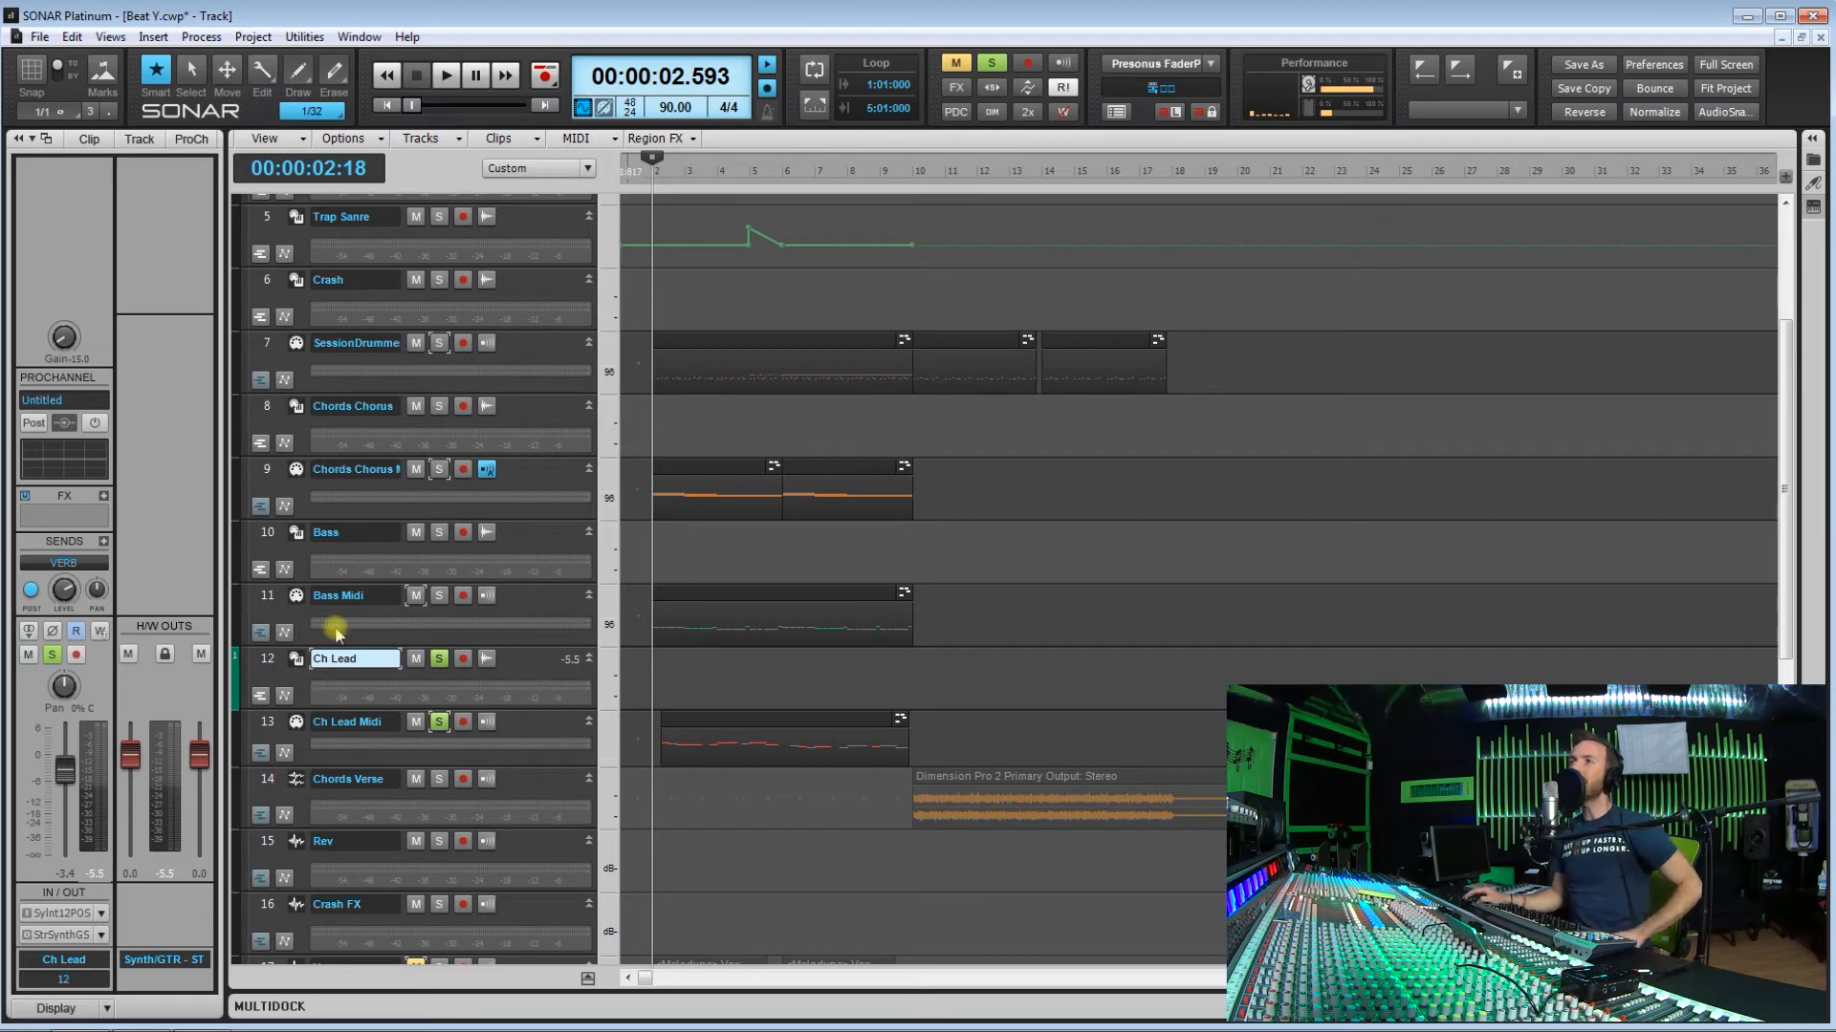
{"action": "mouse_move", "coordinate": [69, 590]}
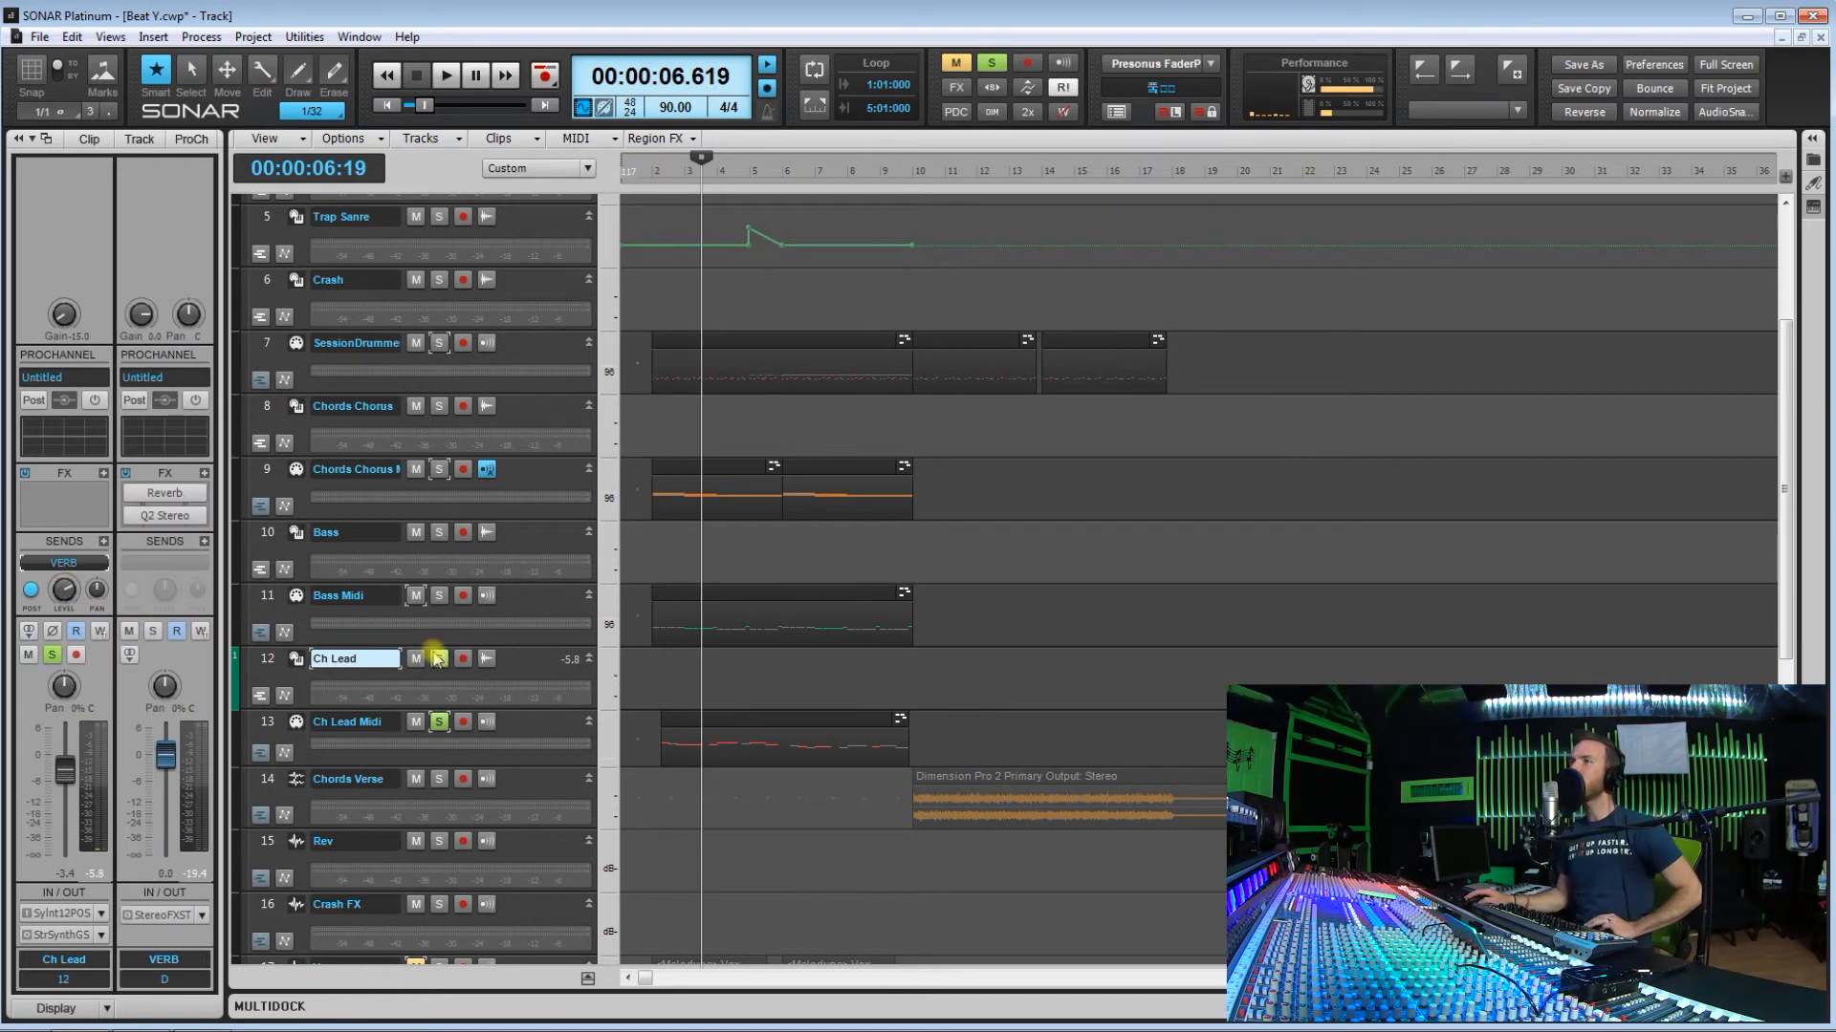
{"action": "left_click", "coordinate": [438, 658]}
{"action": "left_click", "coordinate": [647, 657]}
{"action": "key", "text": "space"}
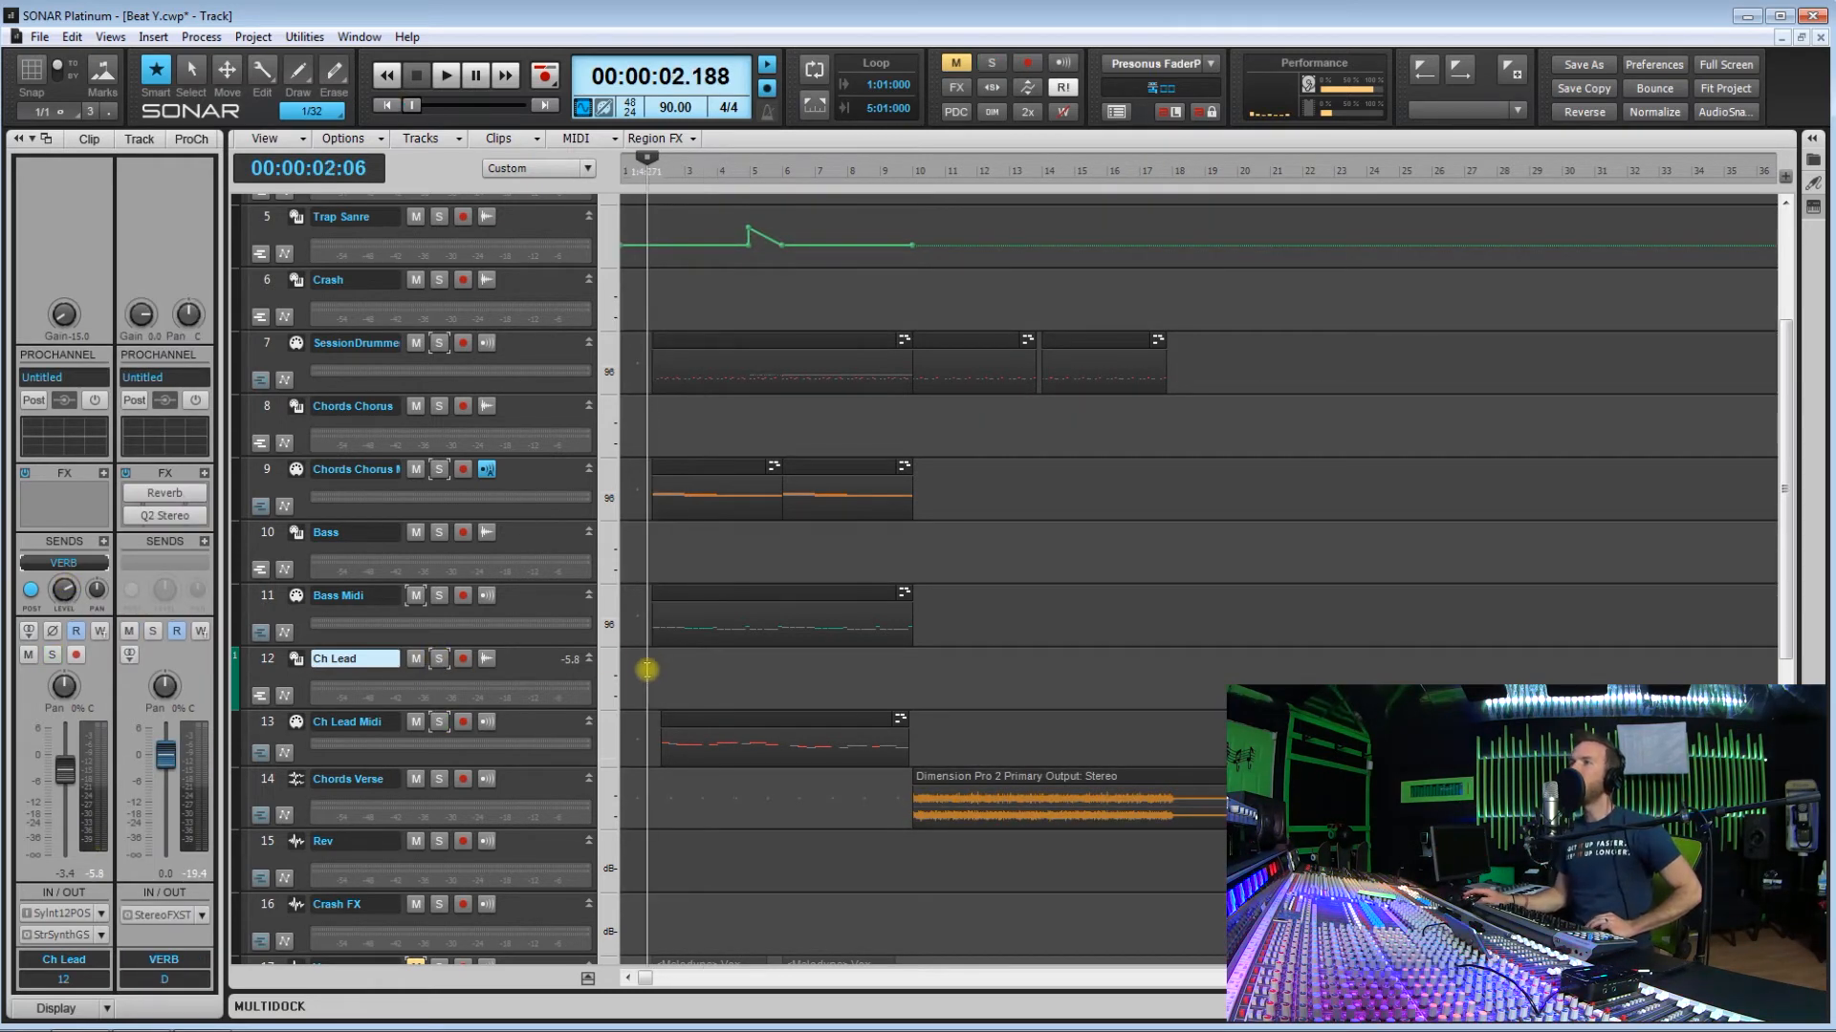
{"action": "scroll", "coordinate": [1086, 593], "scroll_direction": "down", "scroll_amount": 3}
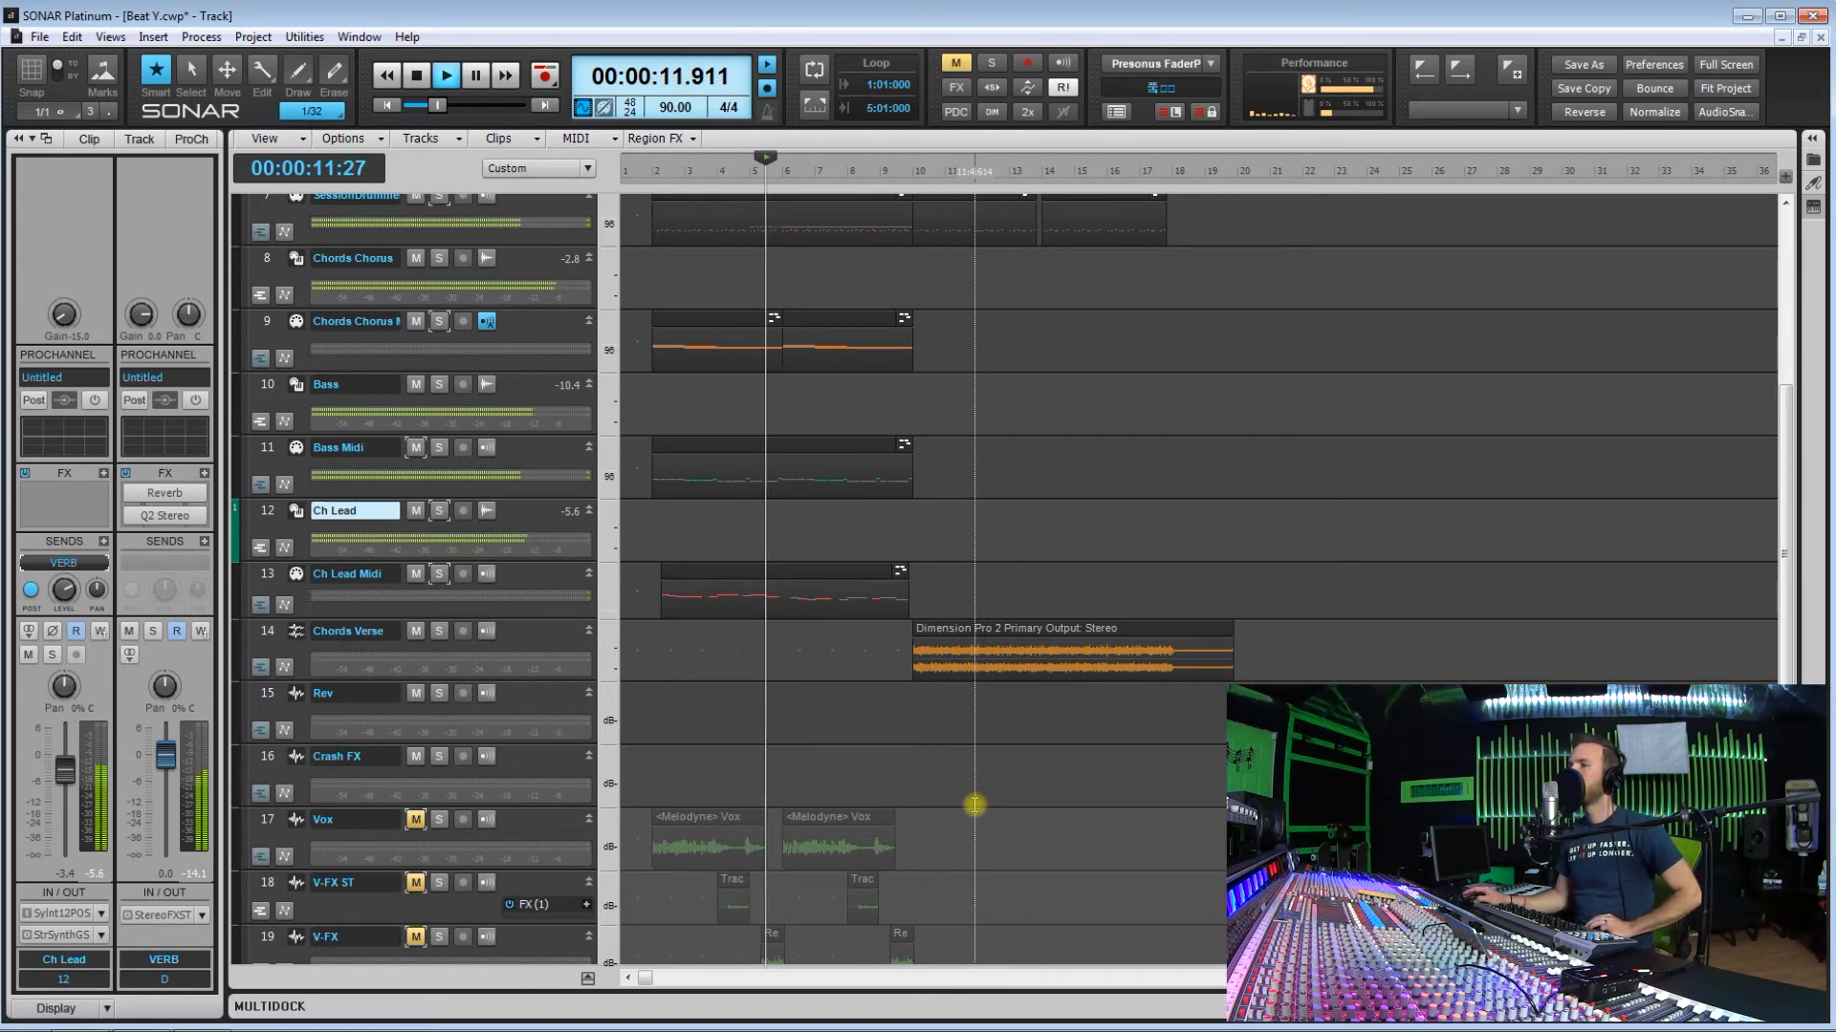
{"action": "key", "text": "space"}
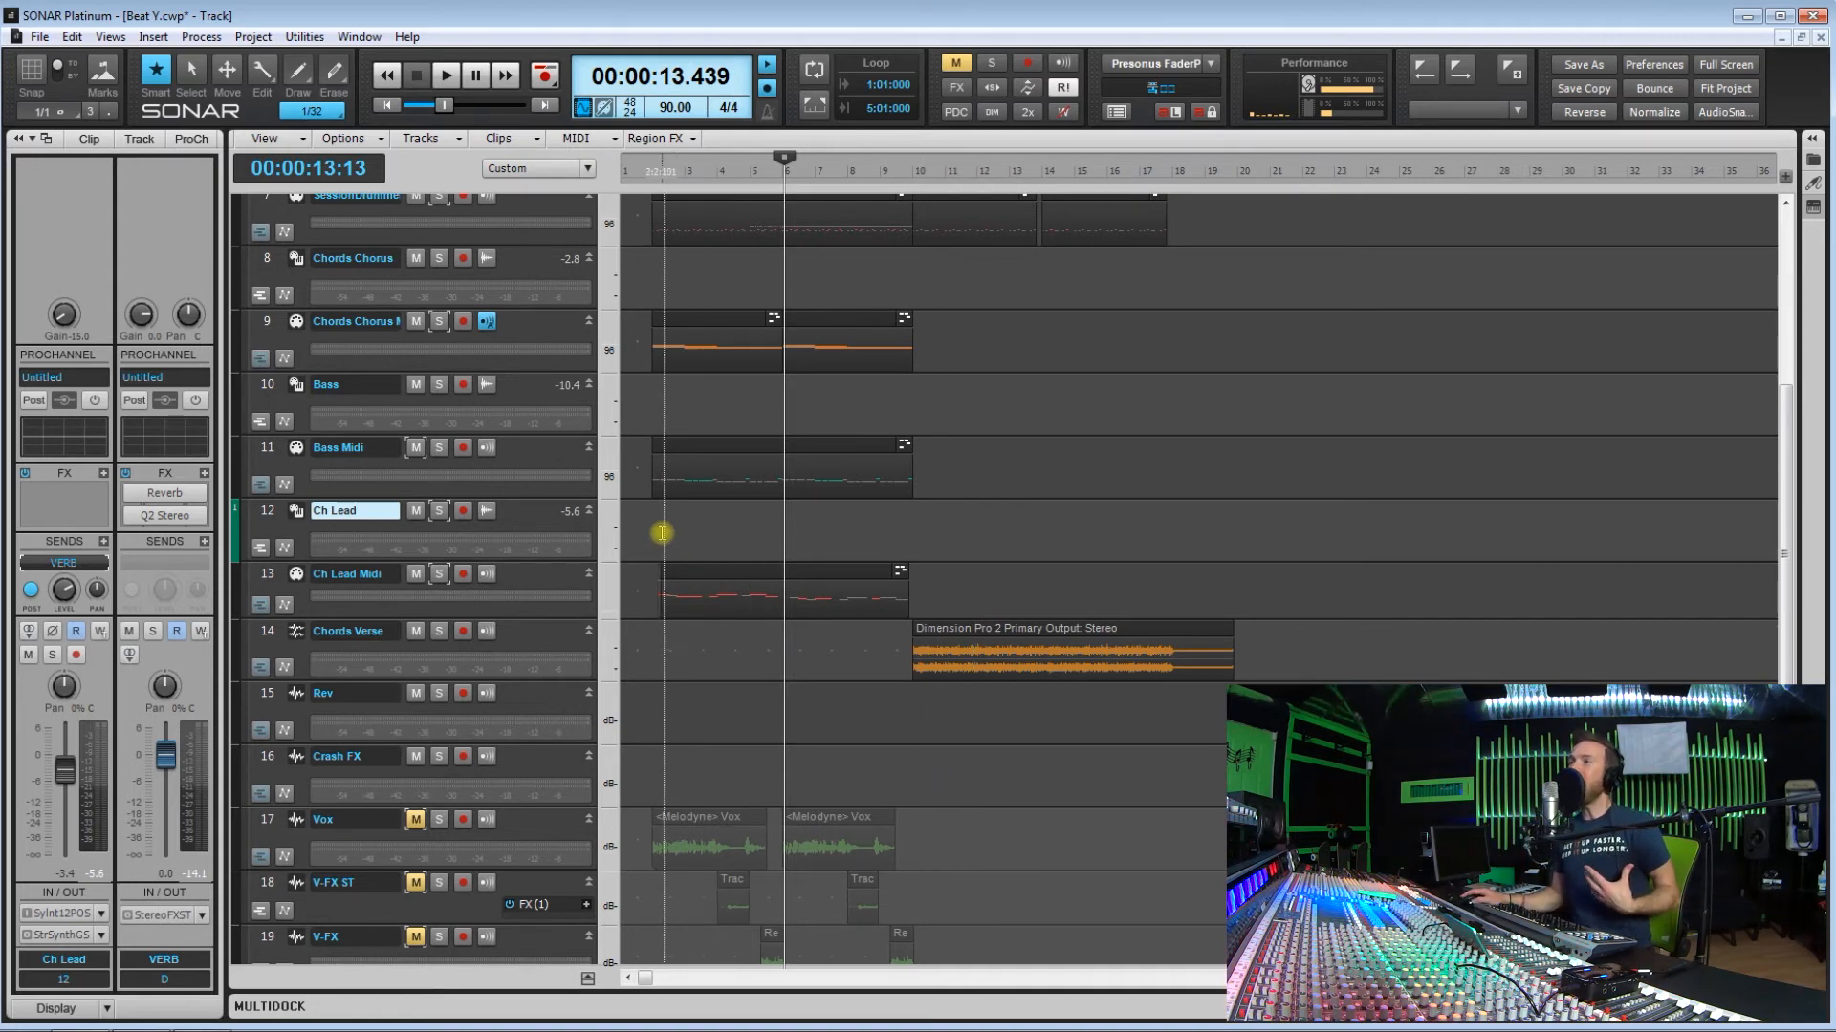
Step: Pan the Ch Lead track to 61% L and play the mix from bar 2
{"action": "left_click", "coordinate": [661, 533]}
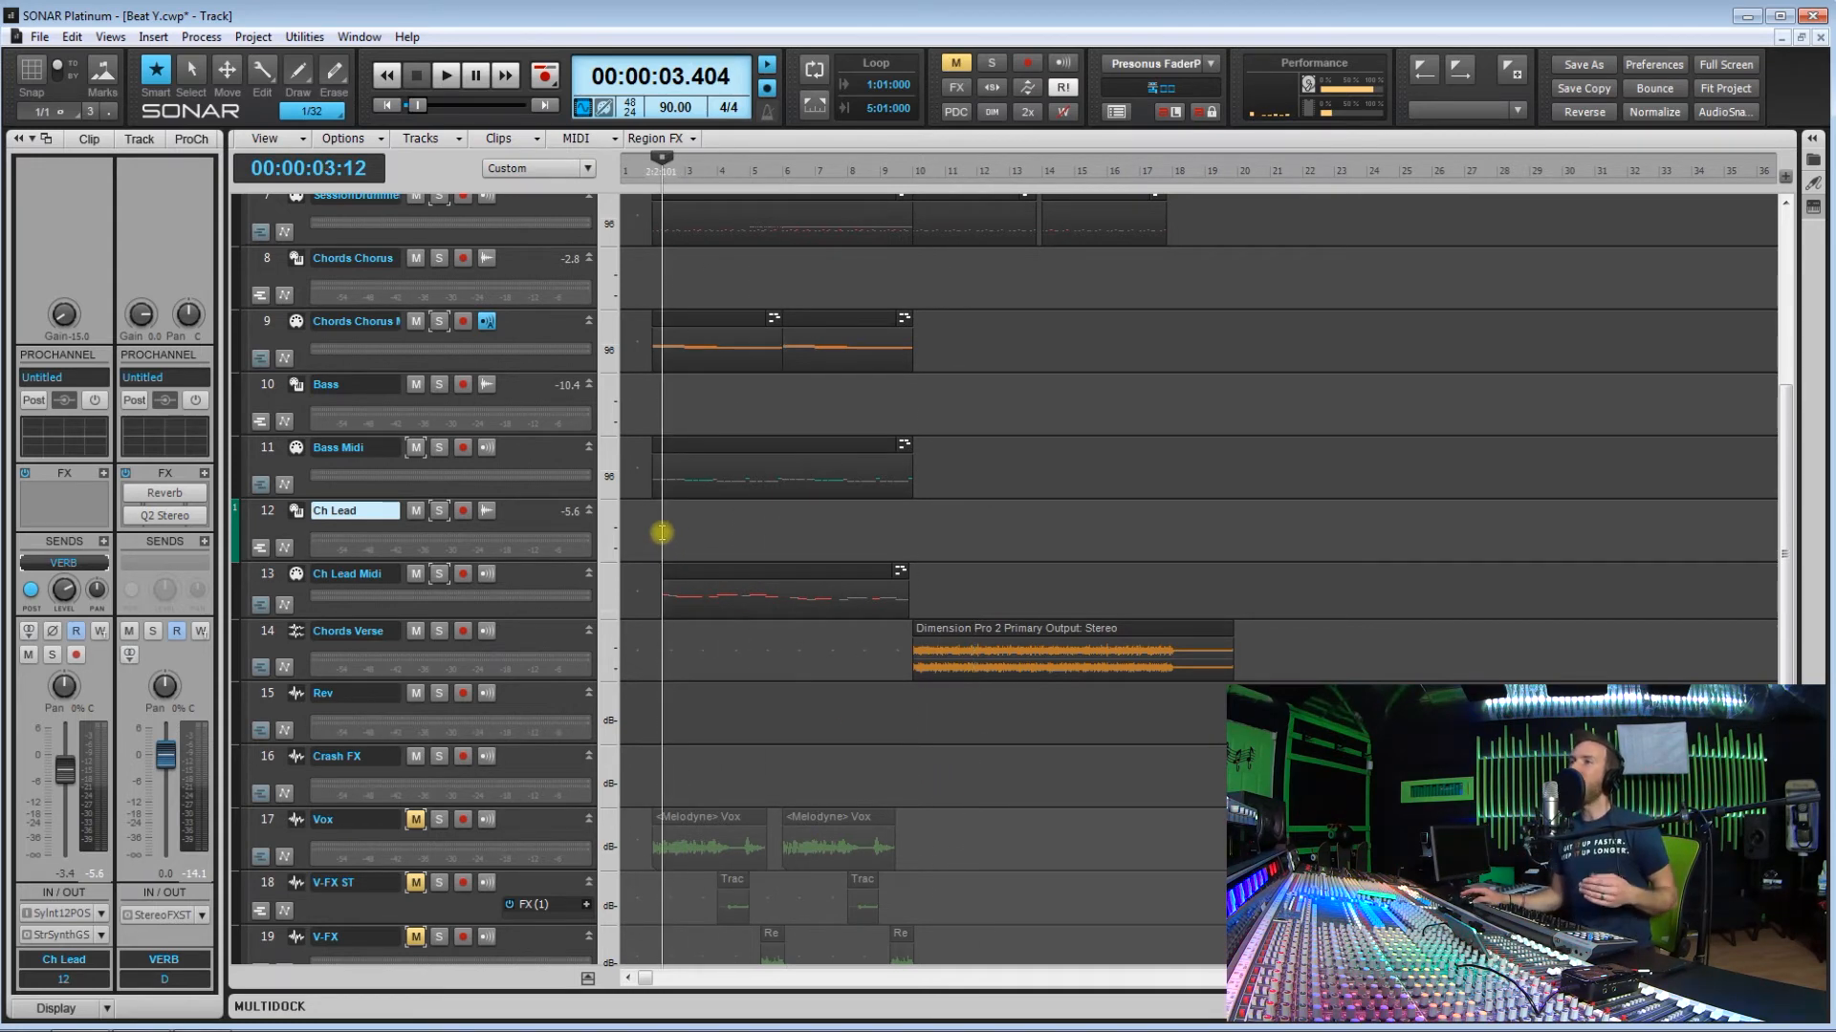
{"action": "left_click", "coordinate": [267, 510]}
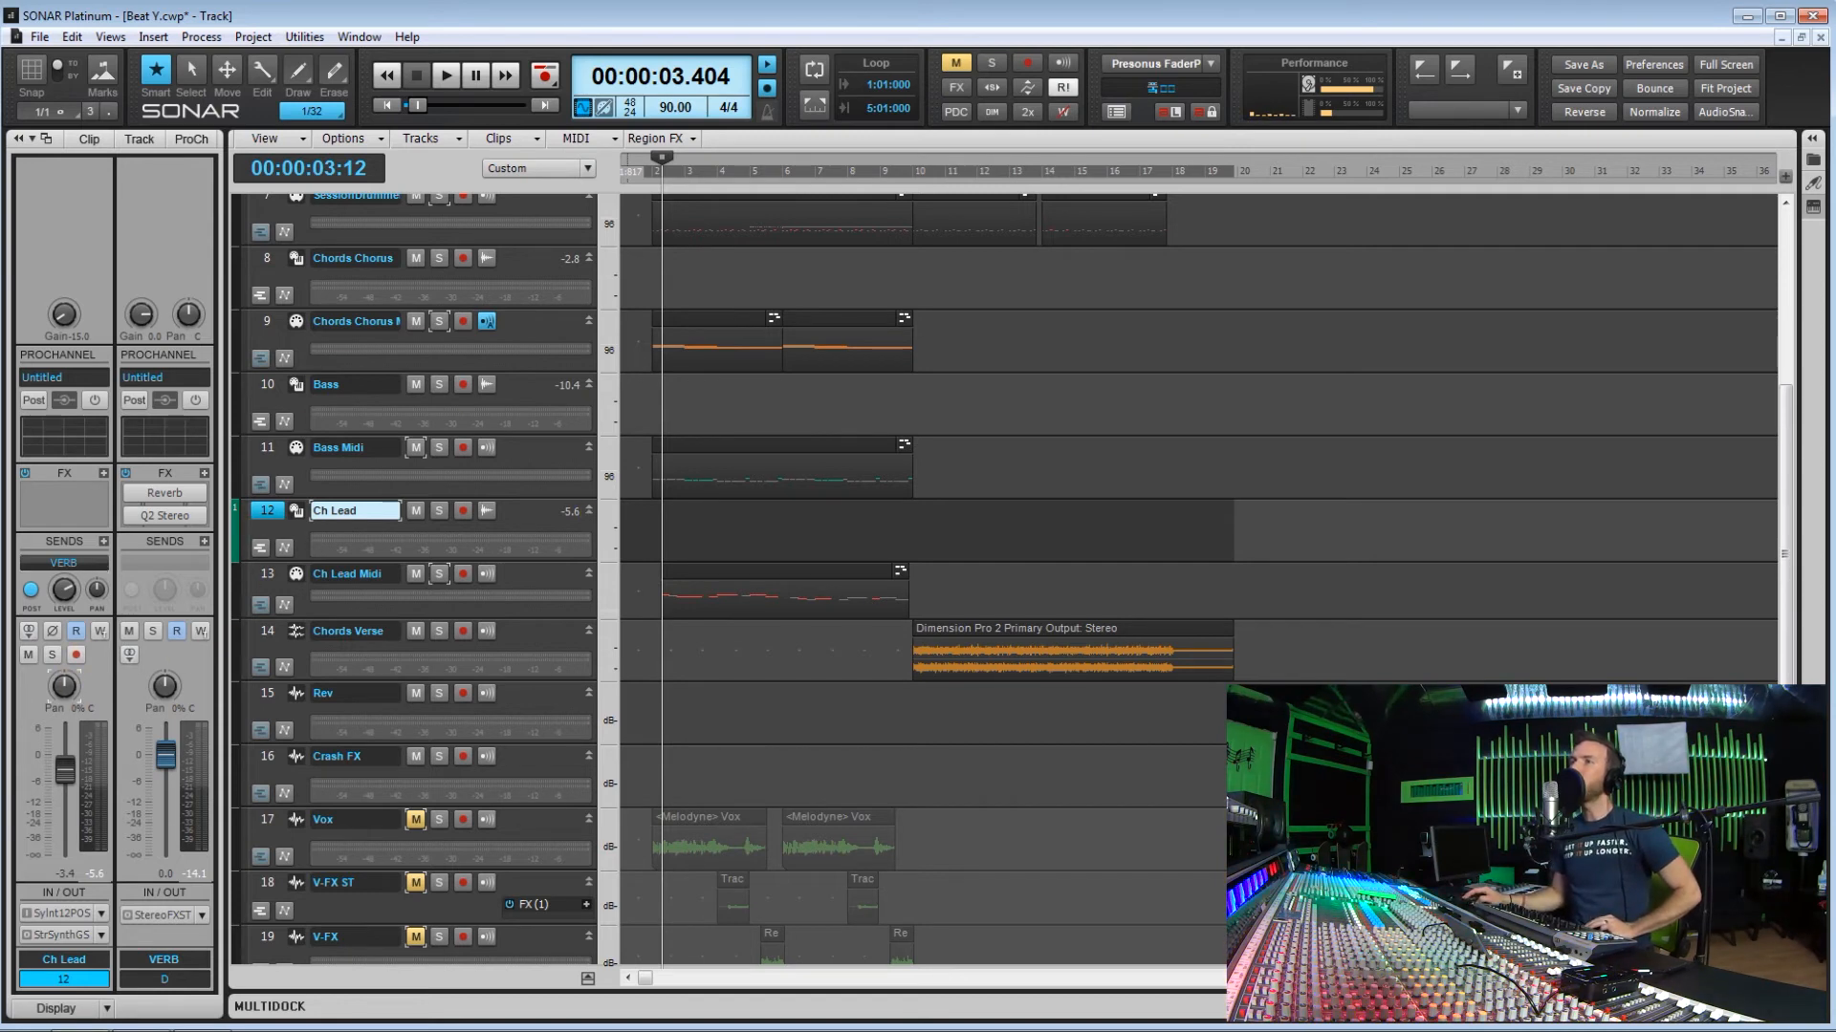
{"action": "left_click_drag", "start_coordinate": [63, 685], "coordinate": [63, 707]}
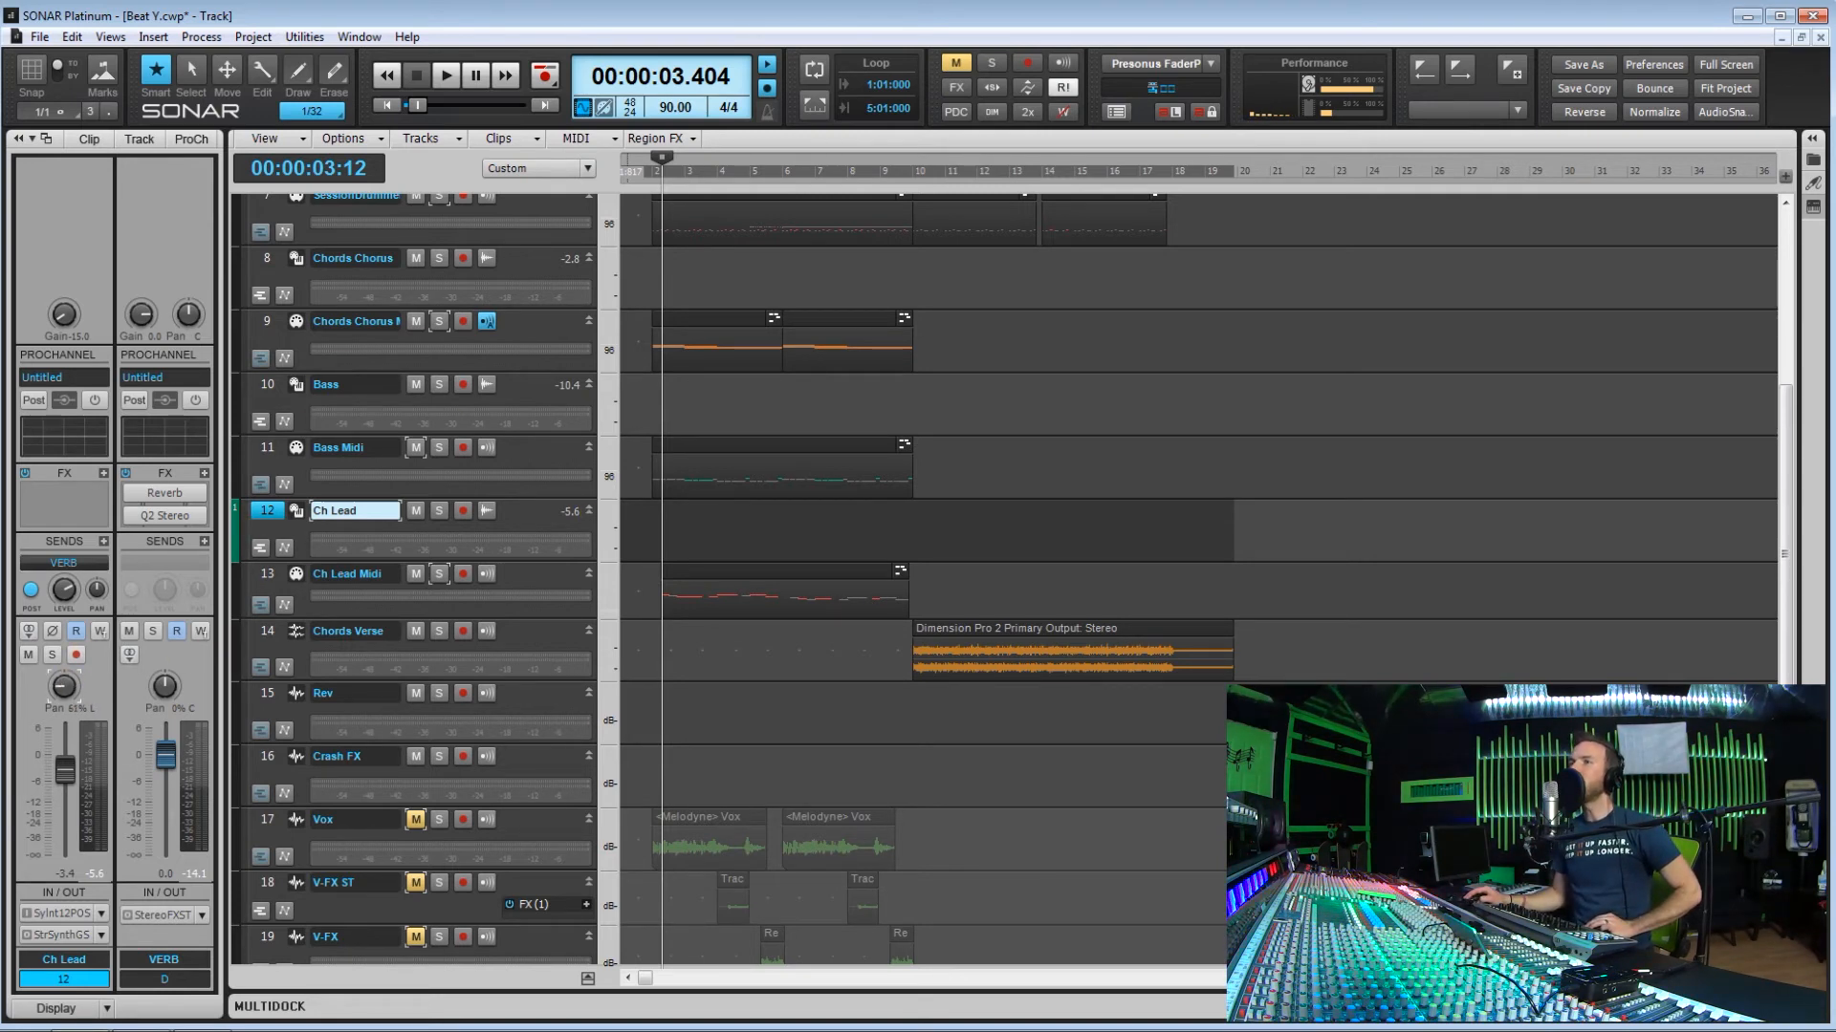
{"action": "key", "text": "space"}
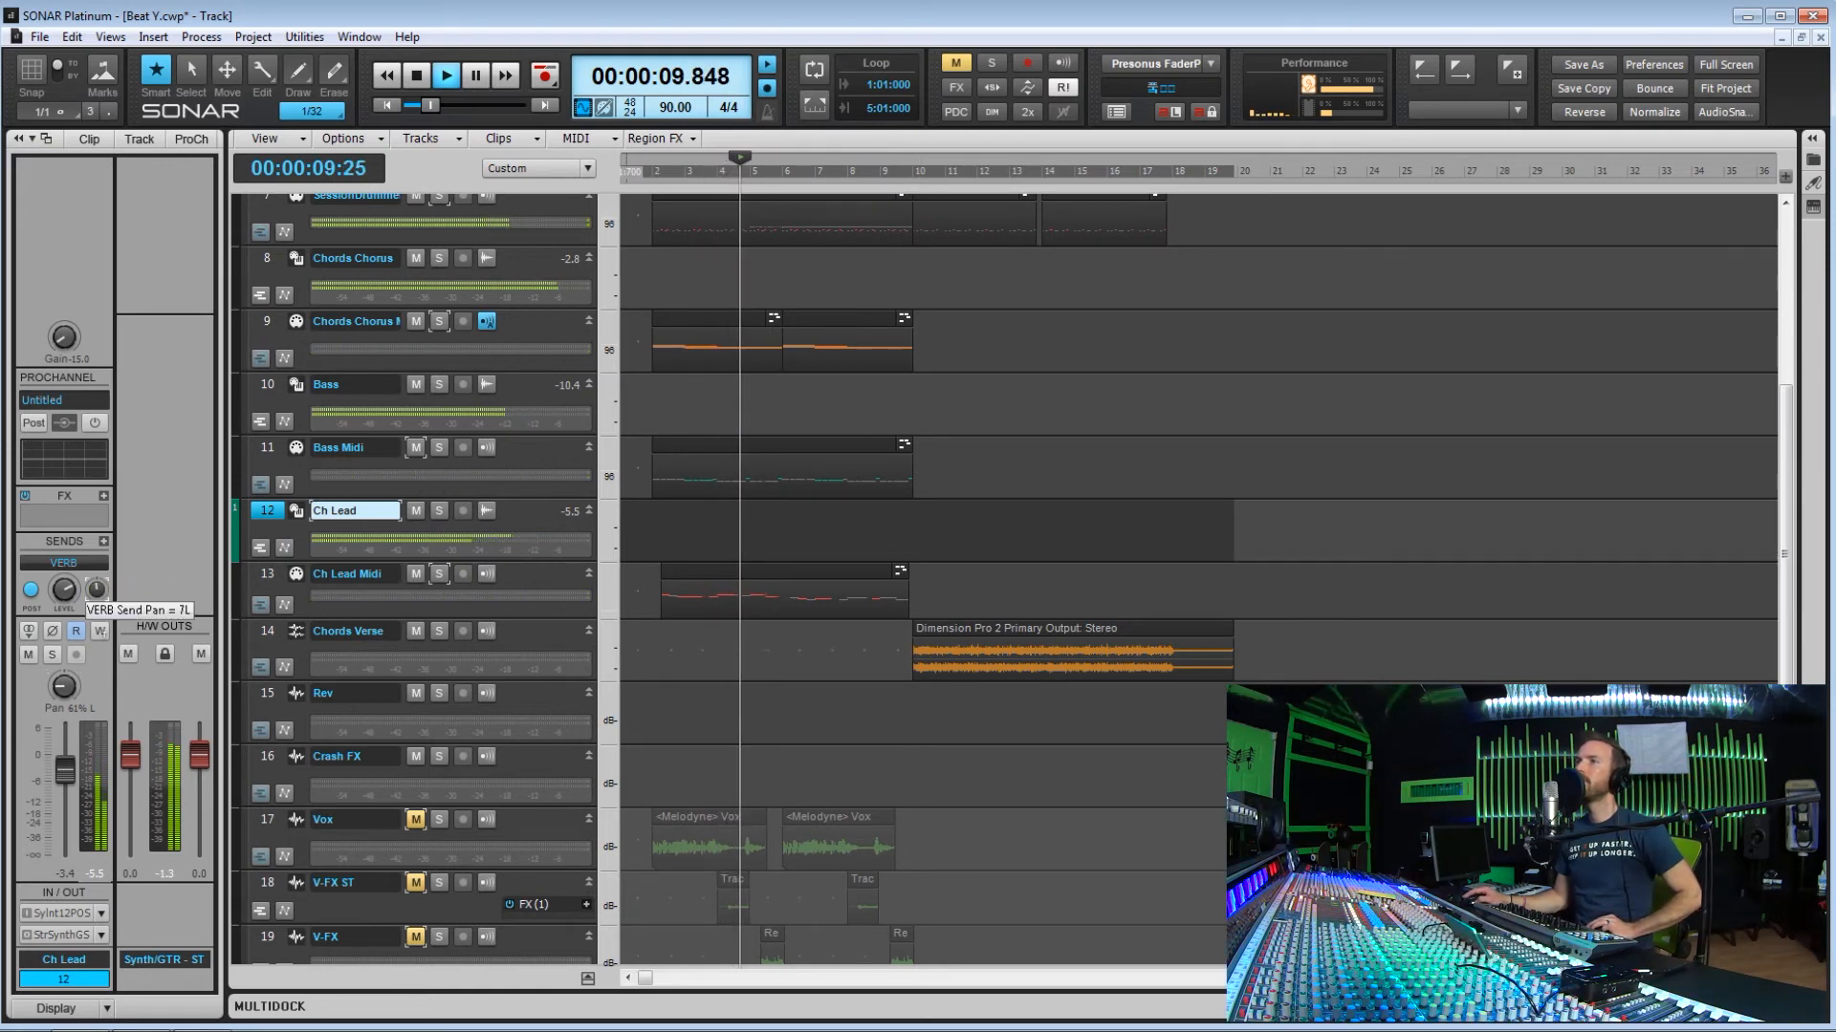
Step: Pan the Ch Lead track's VERB send toward the opposite side, to about 58R, during playback
{"action": "scroll", "coordinate": [97, 588], "scroll_direction": "up", "scroll_amount": 10}
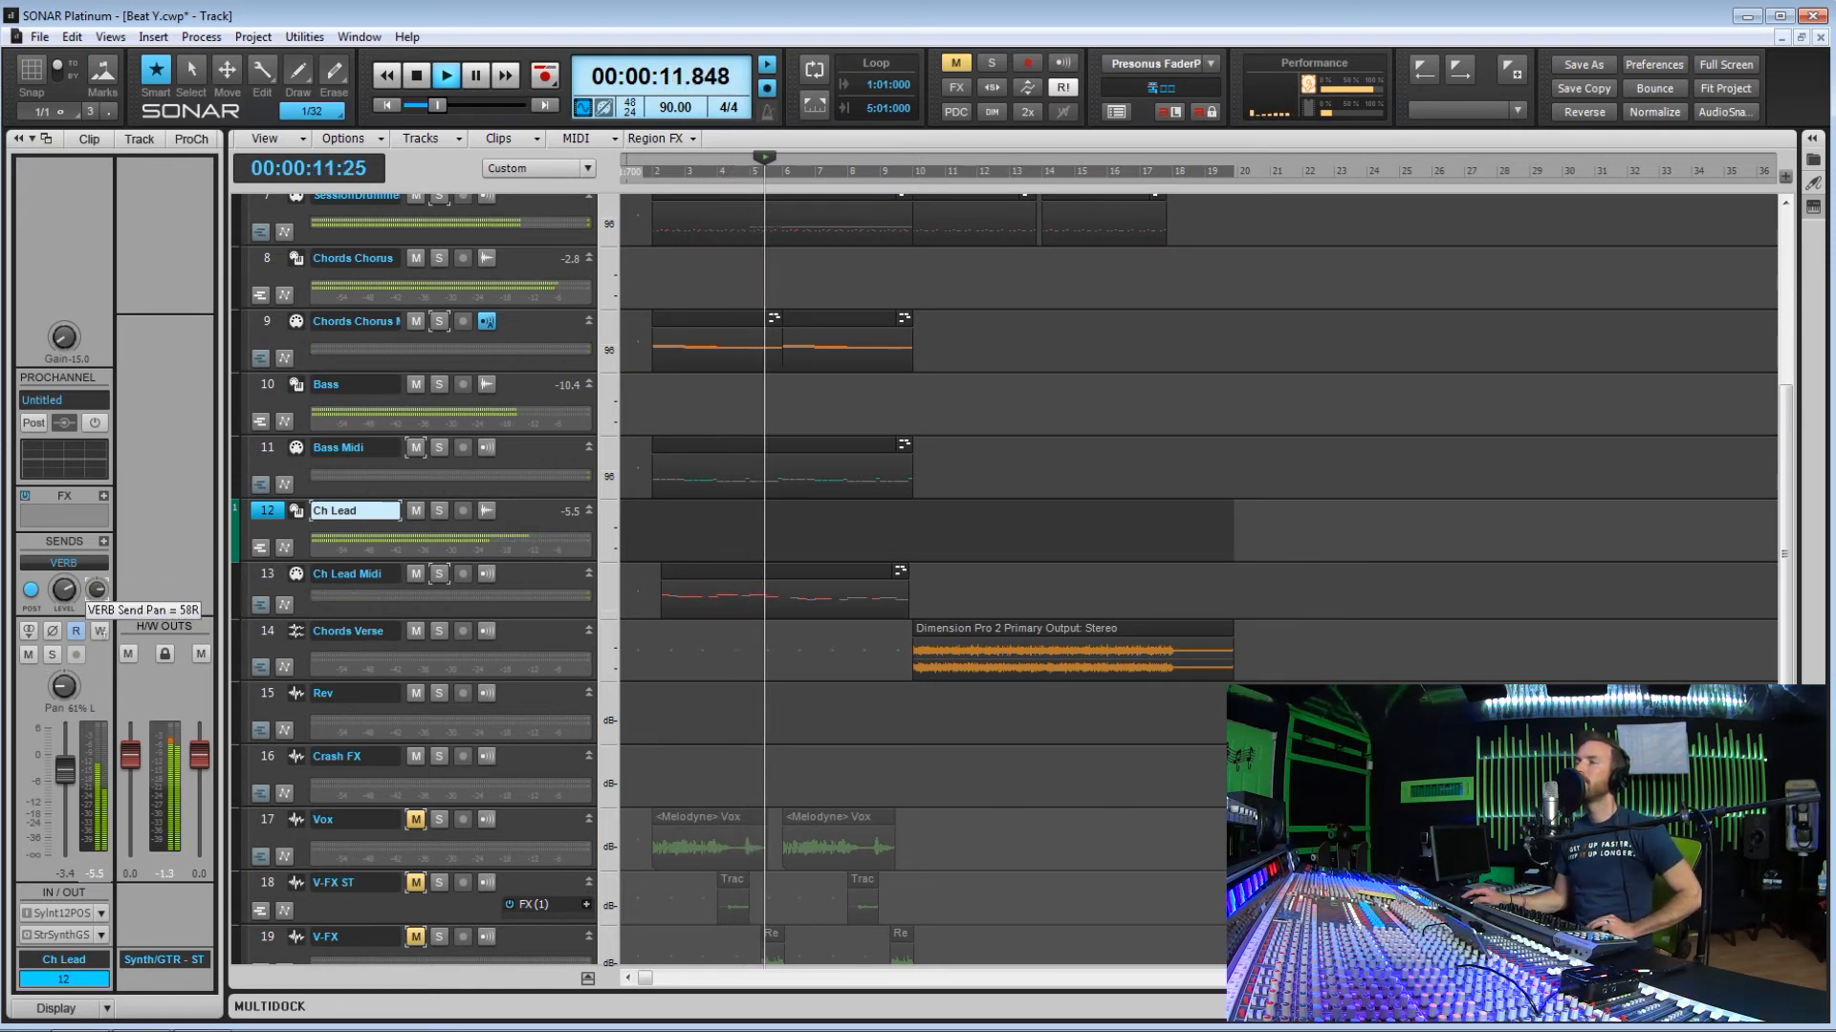
{"action": "left_click", "coordinate": [97, 589]}
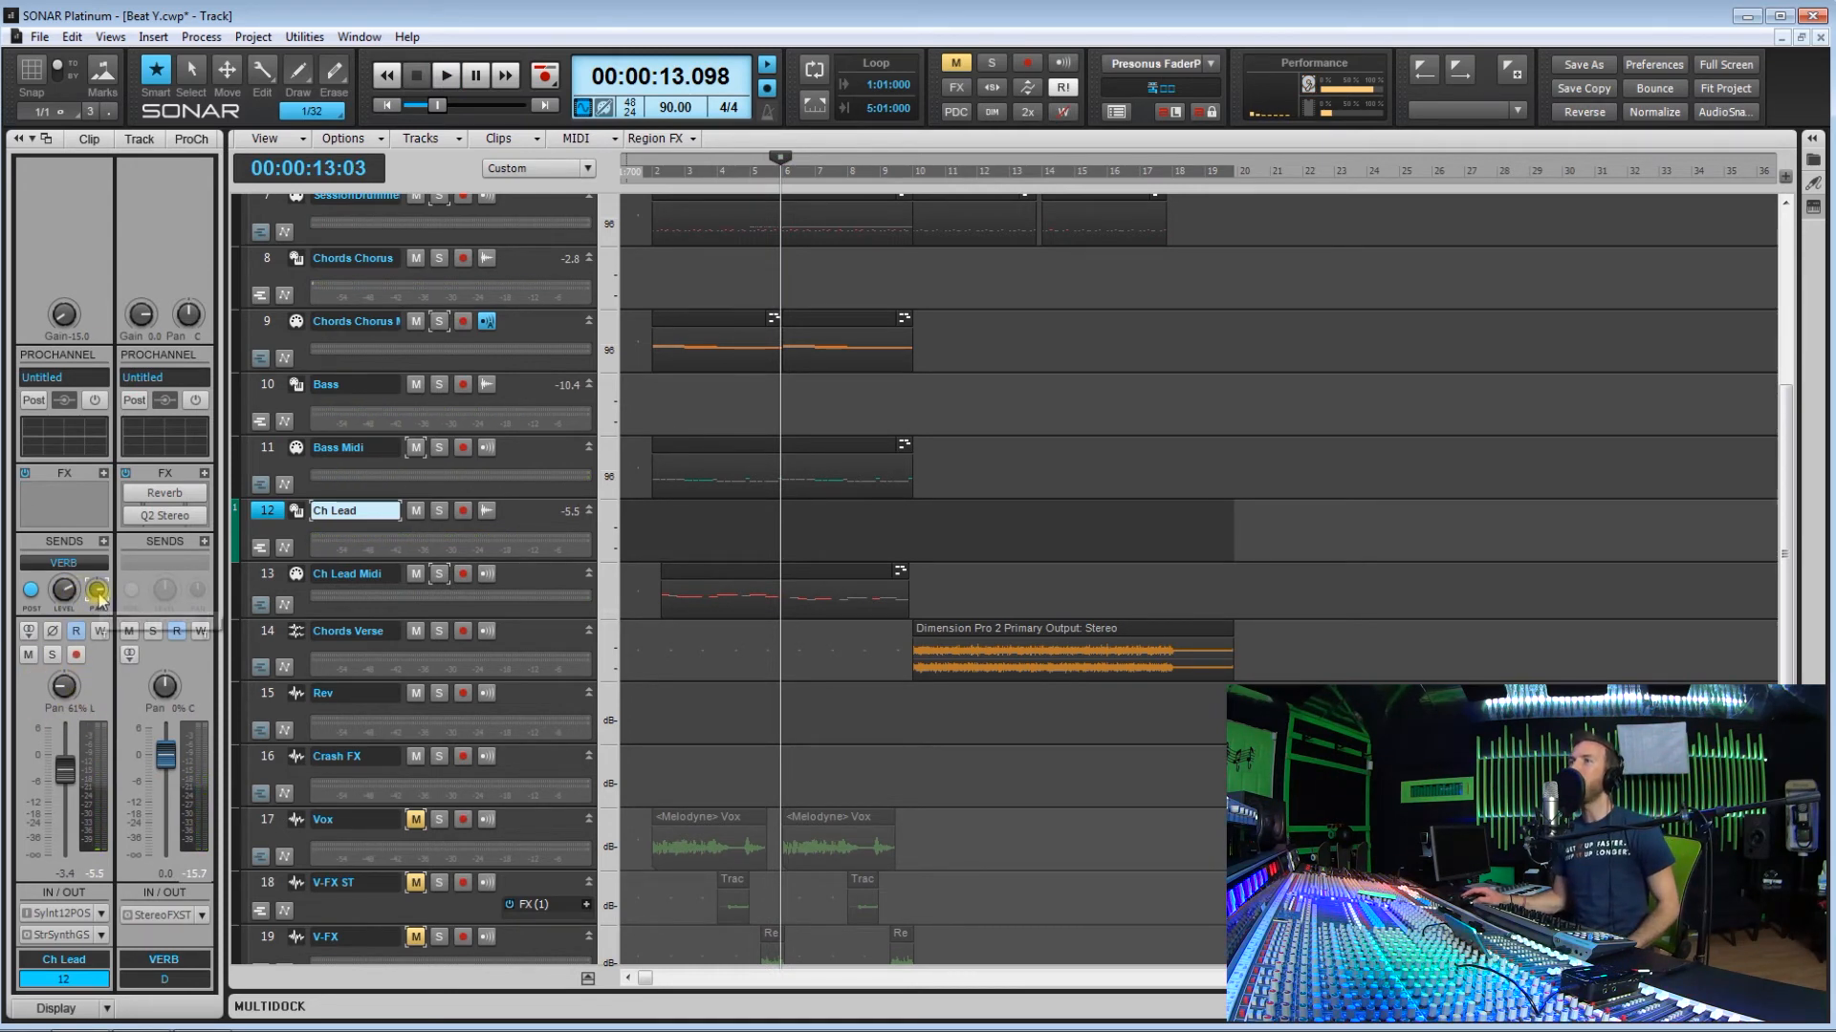
{"action": "mouse_move", "coordinate": [99, 596]}
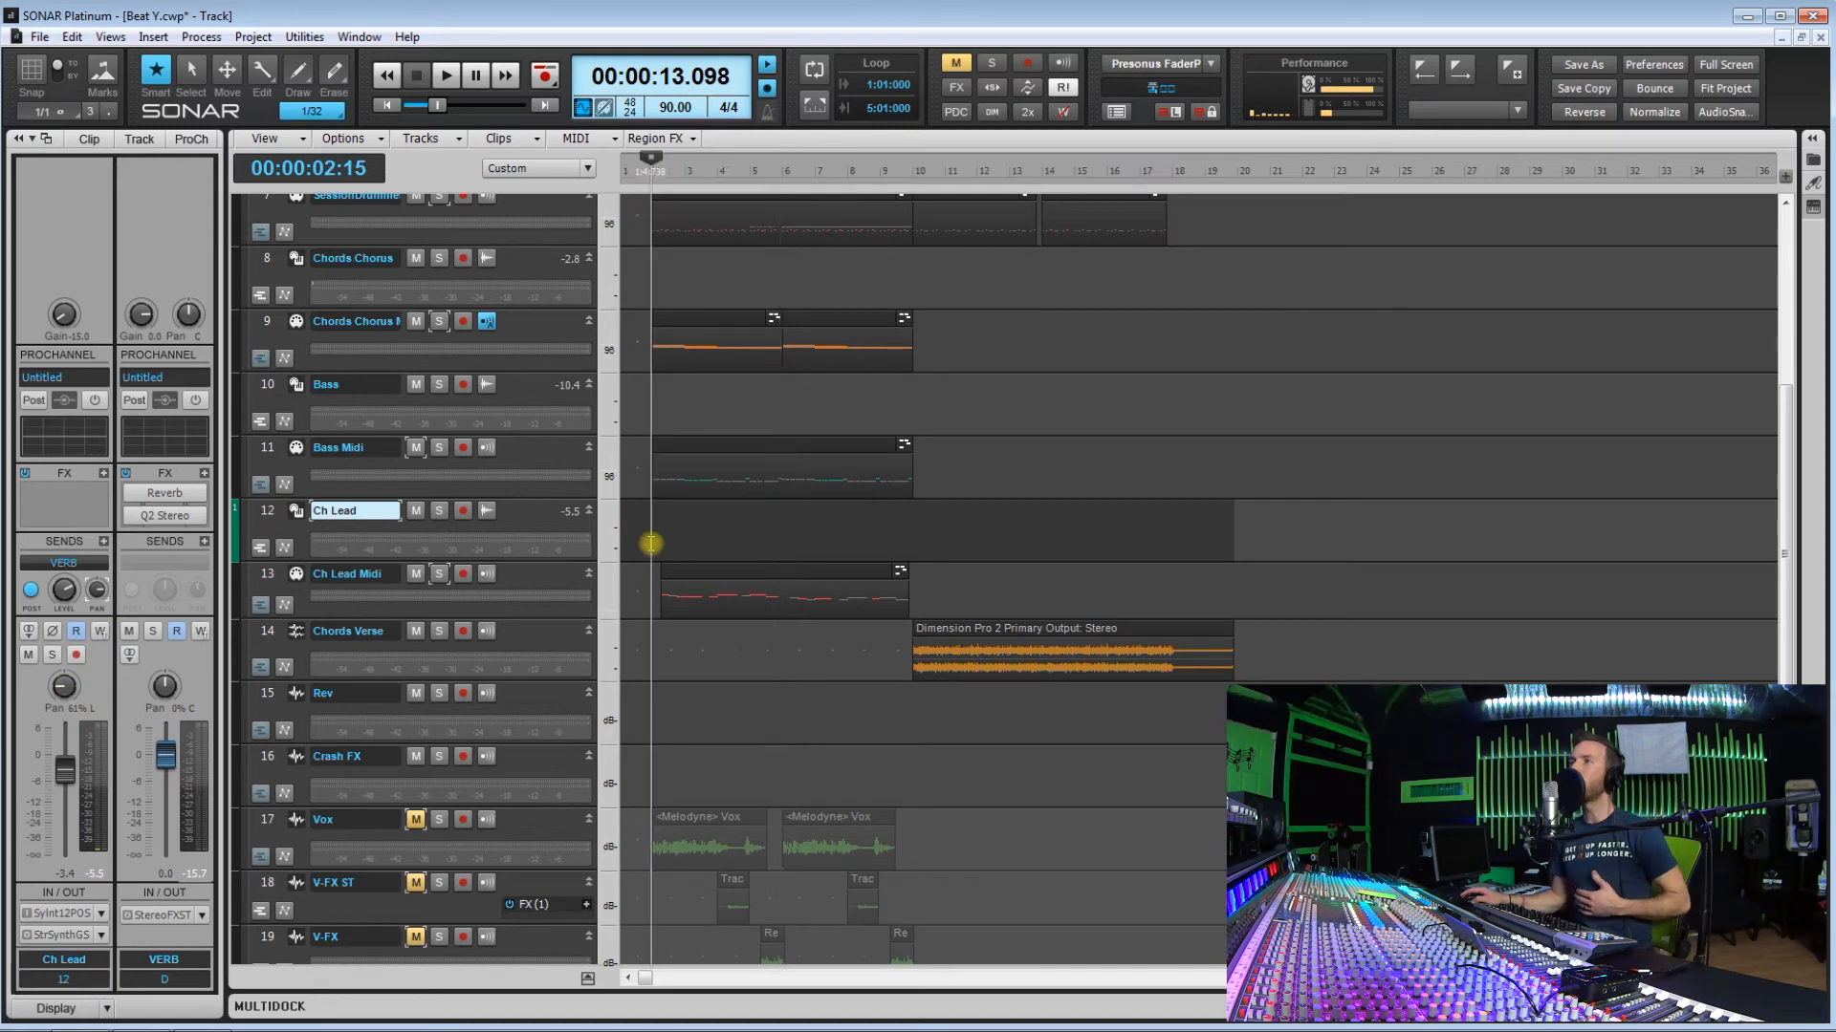
Step: Unmute the Vox, V-FX ST and V-FX tracks and play the full chorus from just before bar 2
{"action": "left_click", "coordinate": [649, 535]}
{"action": "scroll", "coordinate": [709, 770], "scroll_direction": "down", "scroll_amount": 1}
{"action": "scroll", "coordinate": [710, 771], "scroll_direction": "down", "scroll_amount": 1}
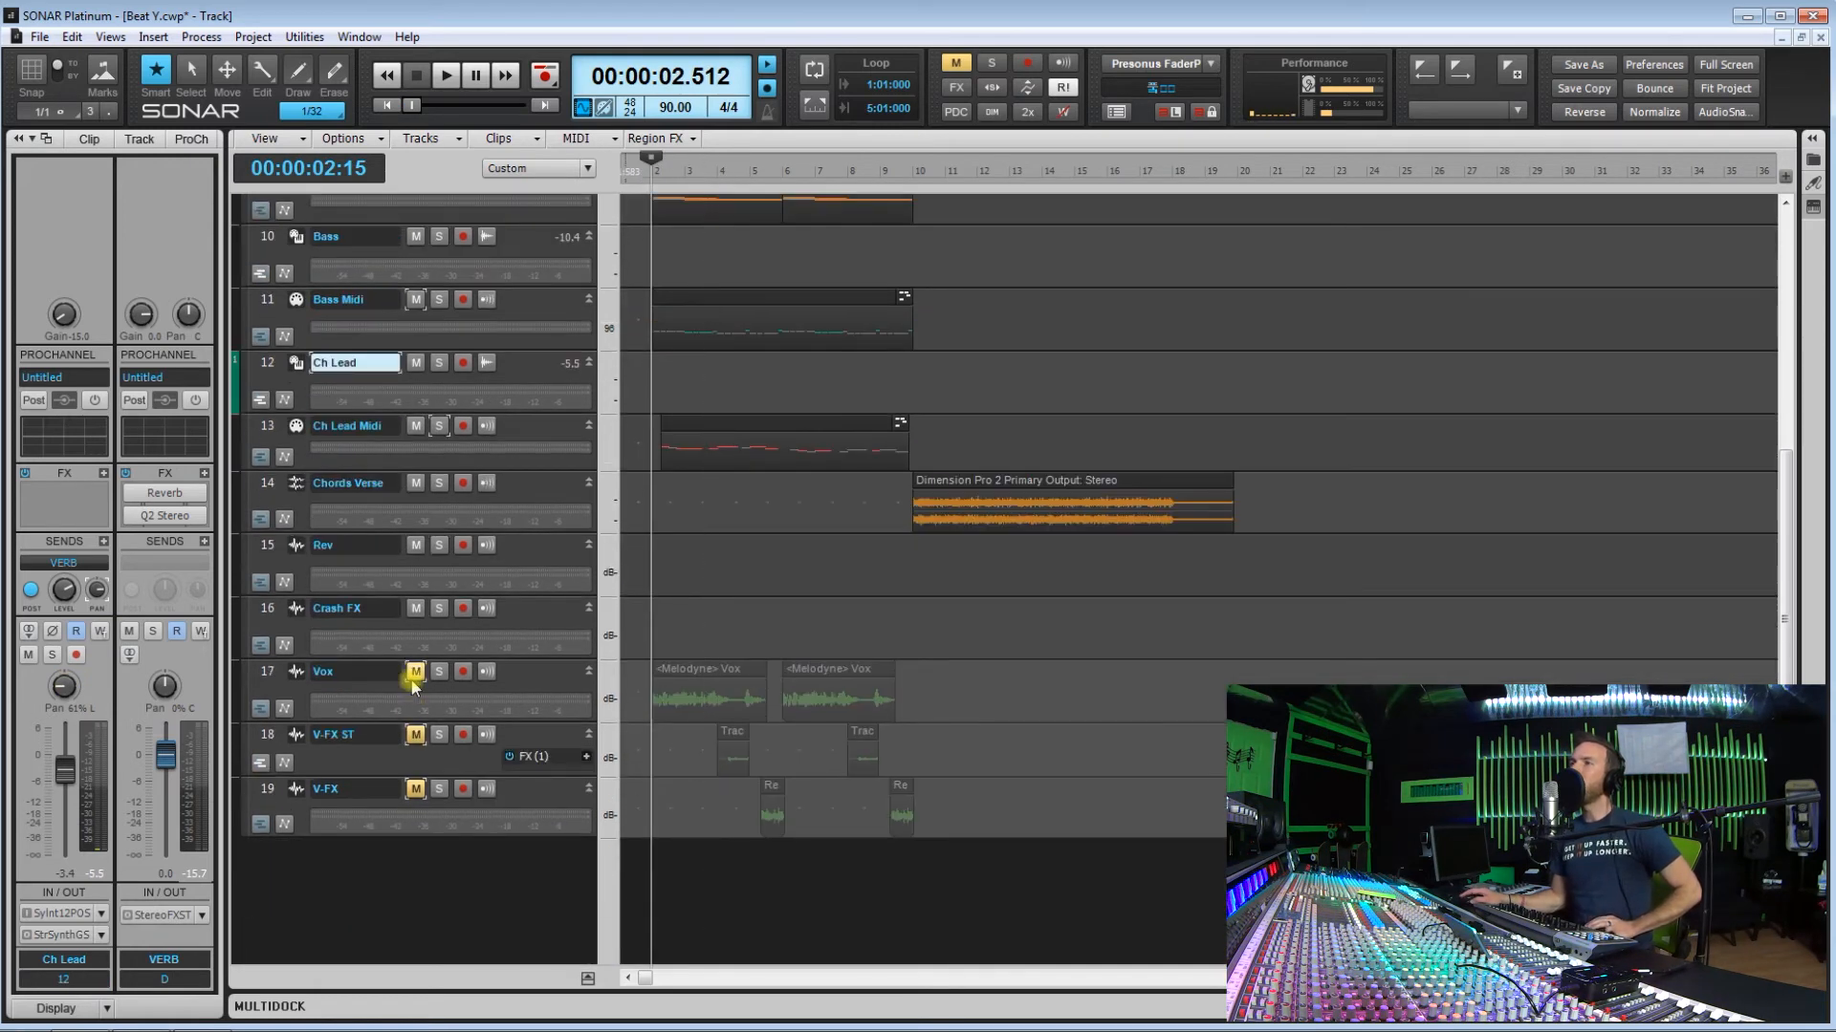
{"action": "left_click", "coordinate": [414, 674]}
{"action": "left_click", "coordinate": [417, 735]}
{"action": "left_click", "coordinate": [415, 788]}
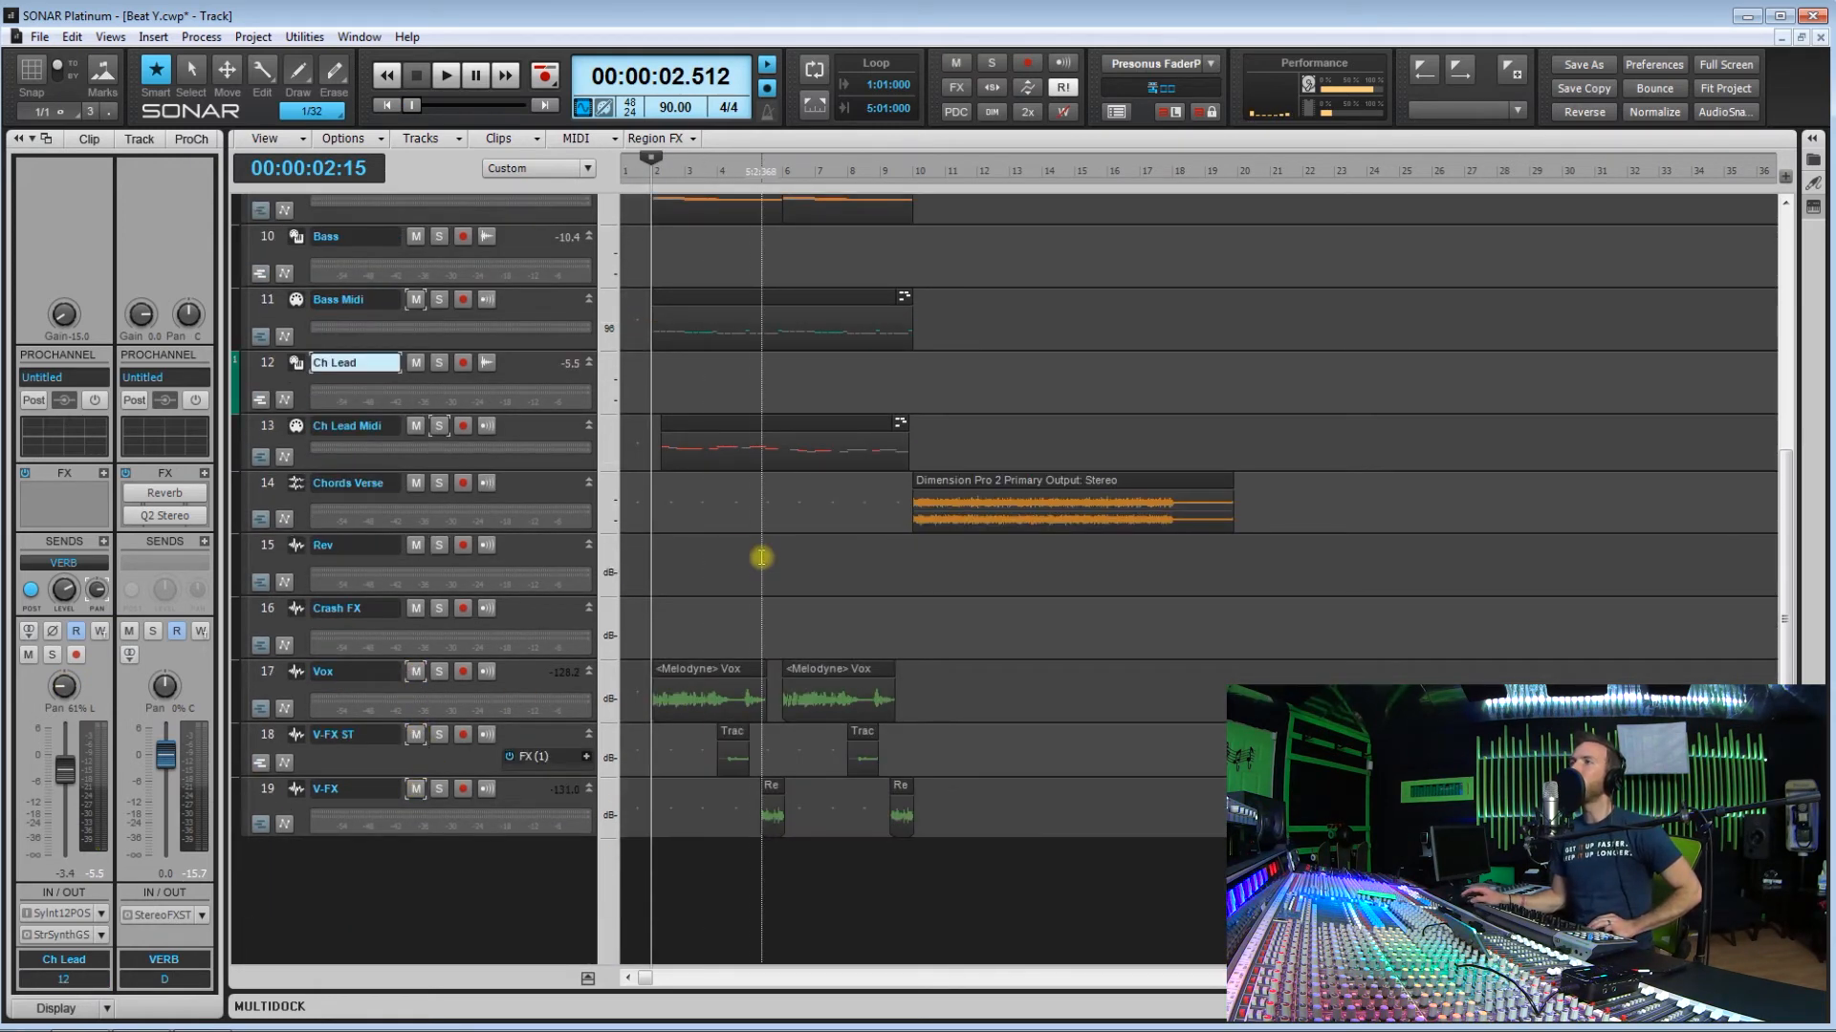
{"action": "key", "text": "space"}
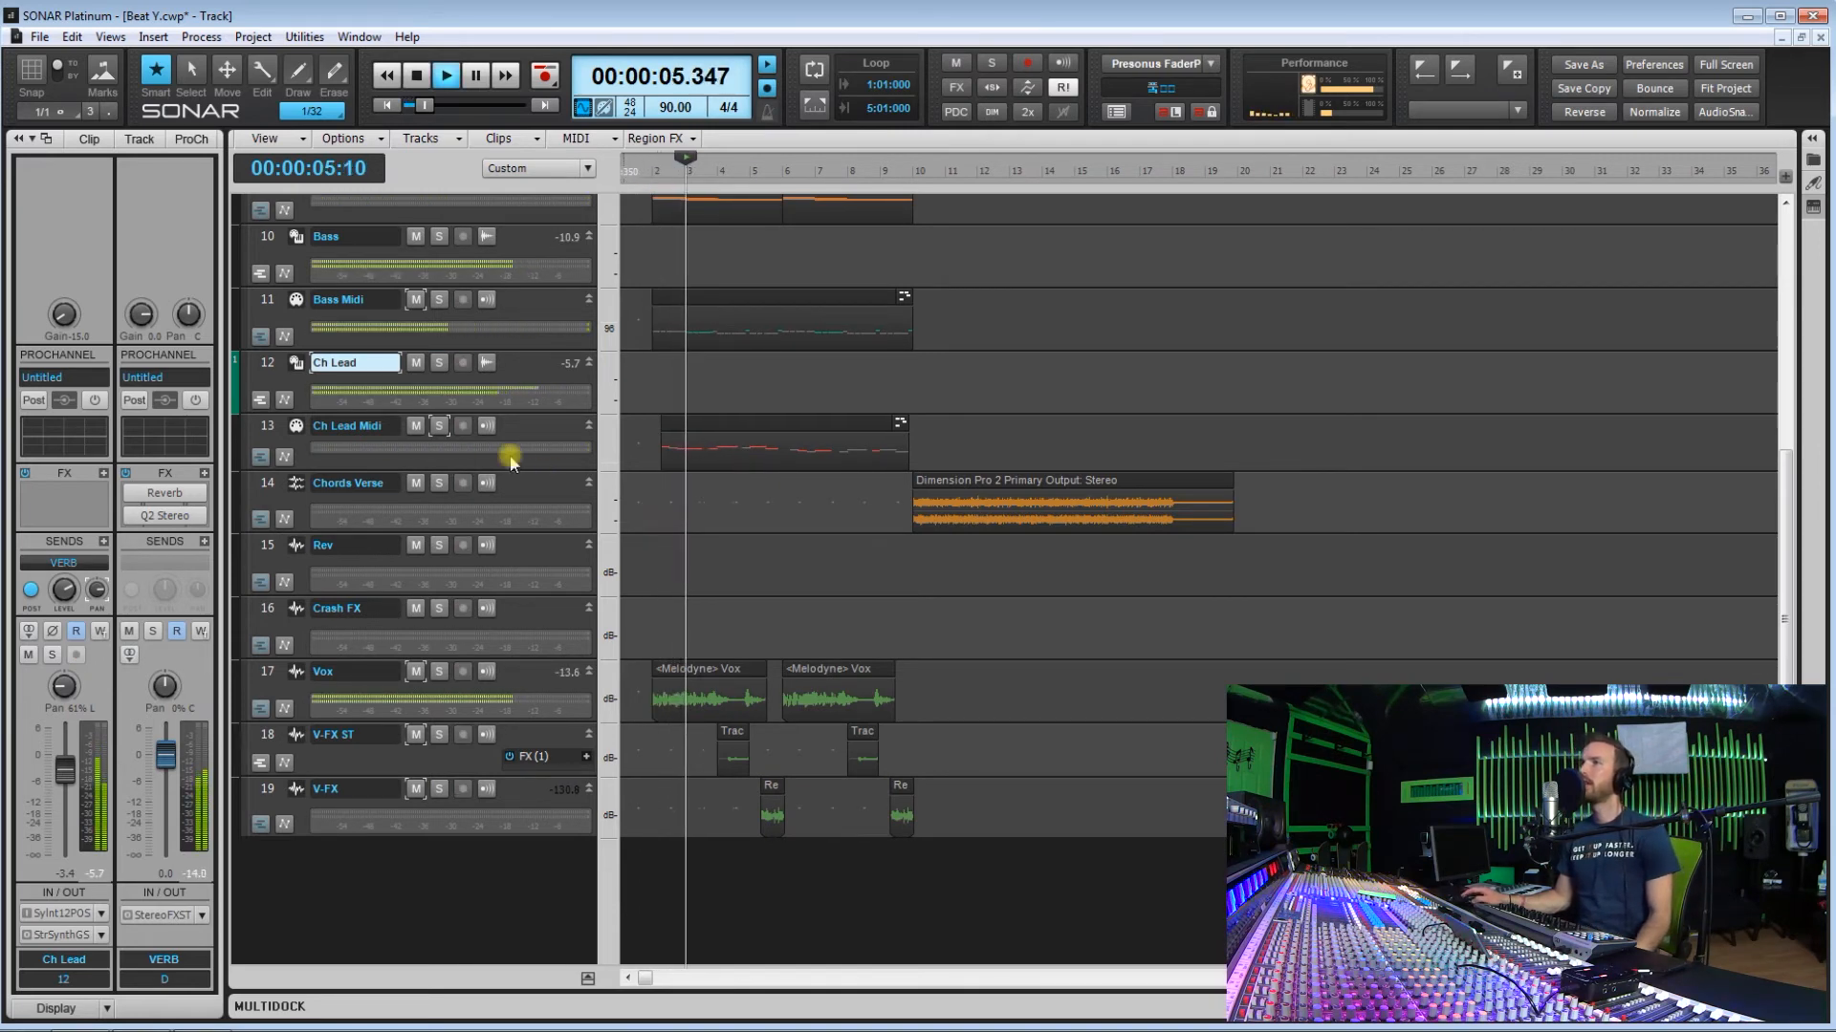
{"action": "left_click", "coordinate": [265, 368]}
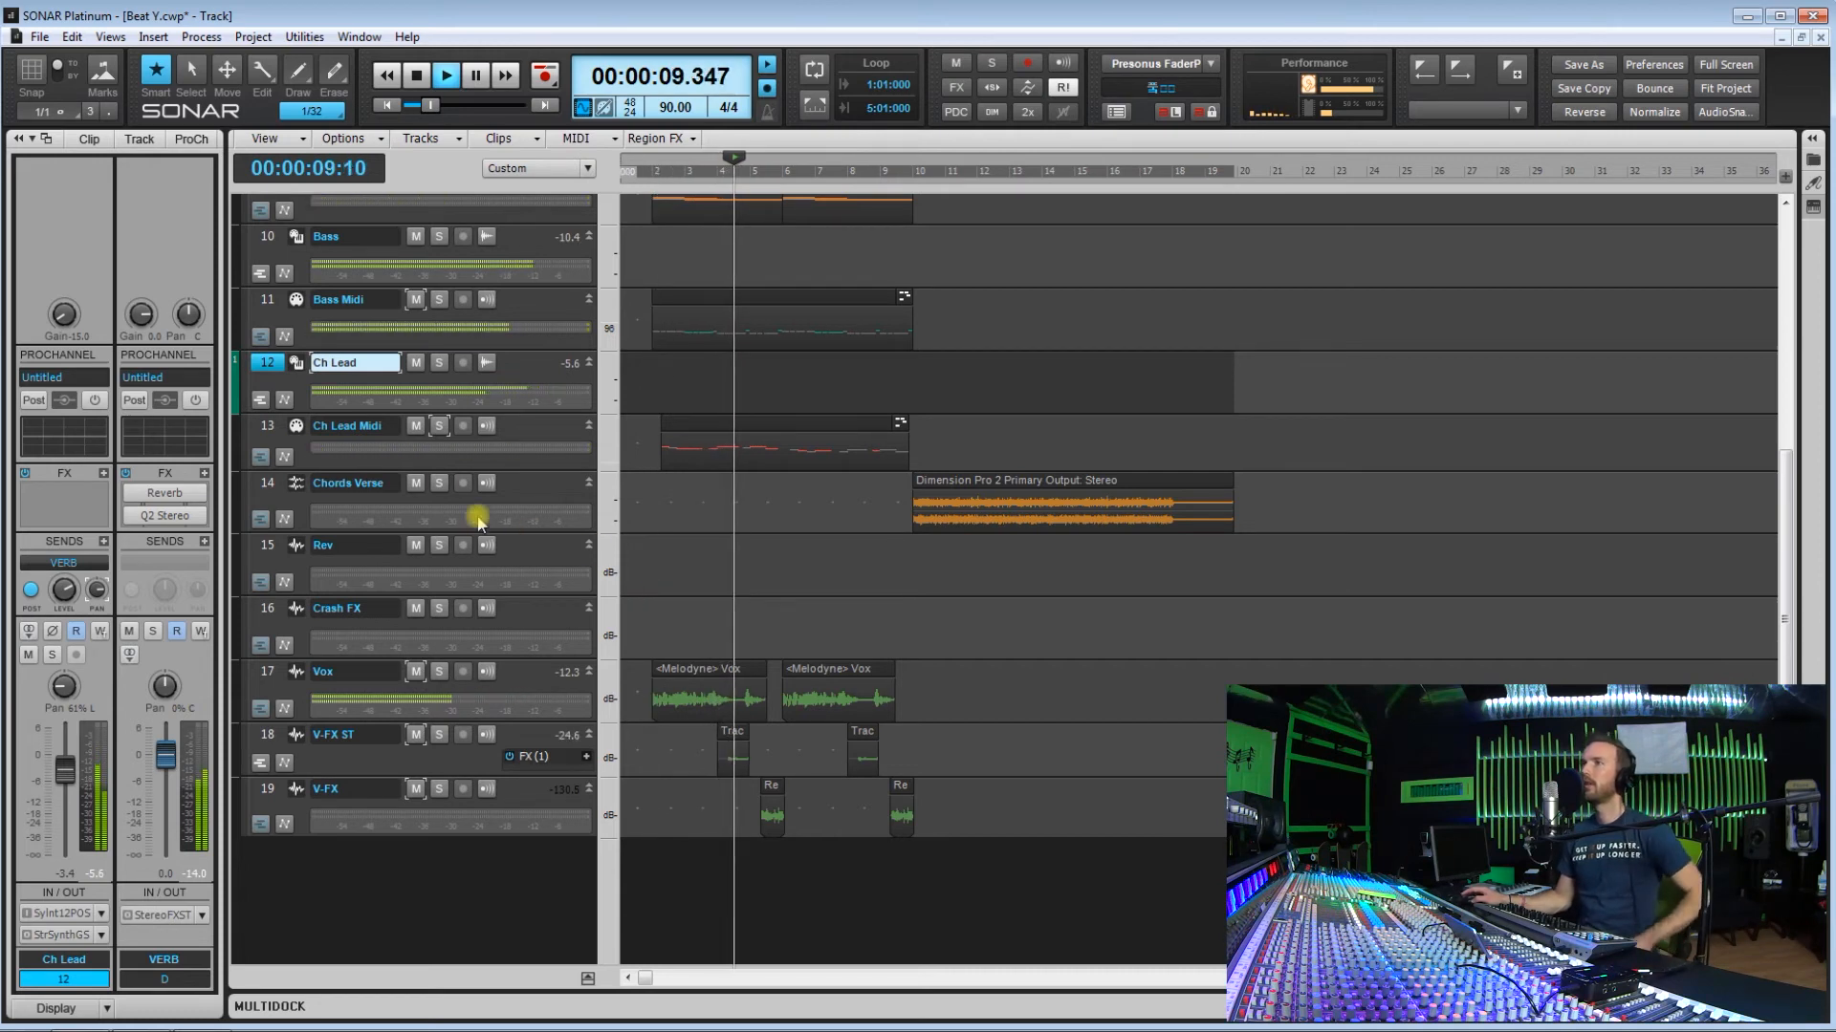
{"action": "scroll", "coordinate": [692, 541], "scroll_direction": "up", "scroll_amount": 5}
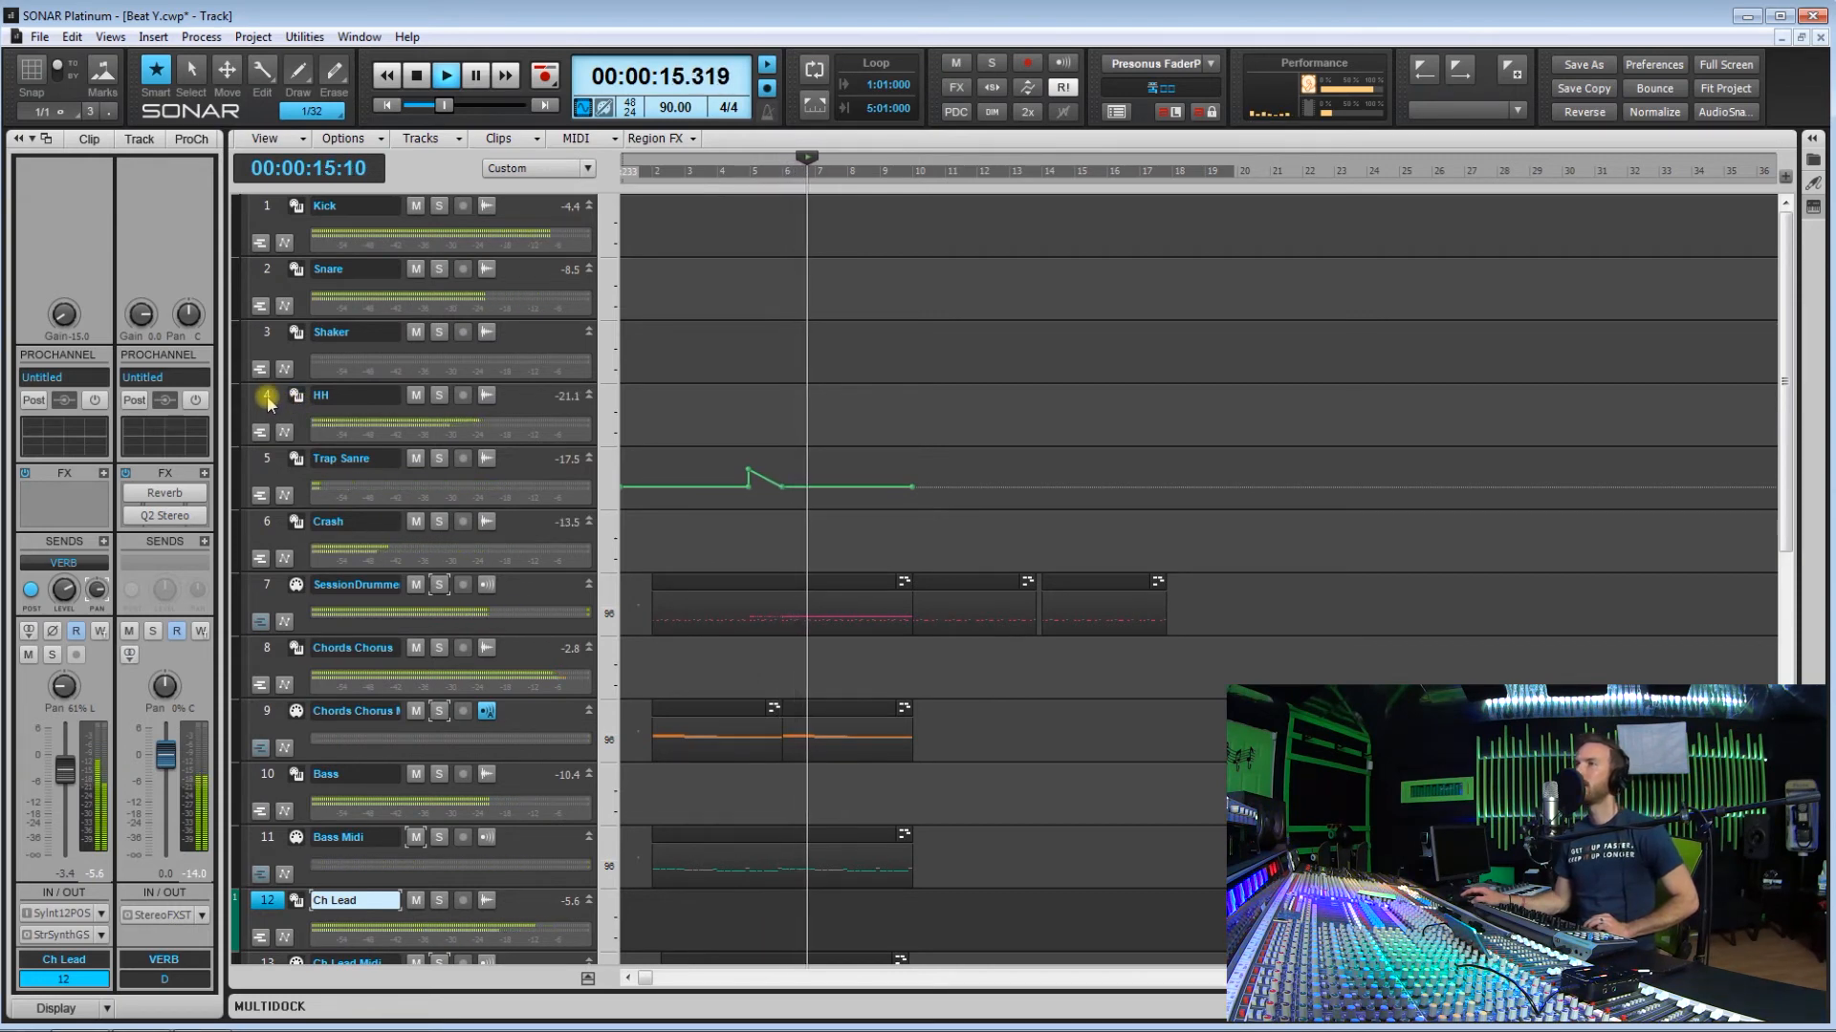
{"action": "key", "text": "space"}
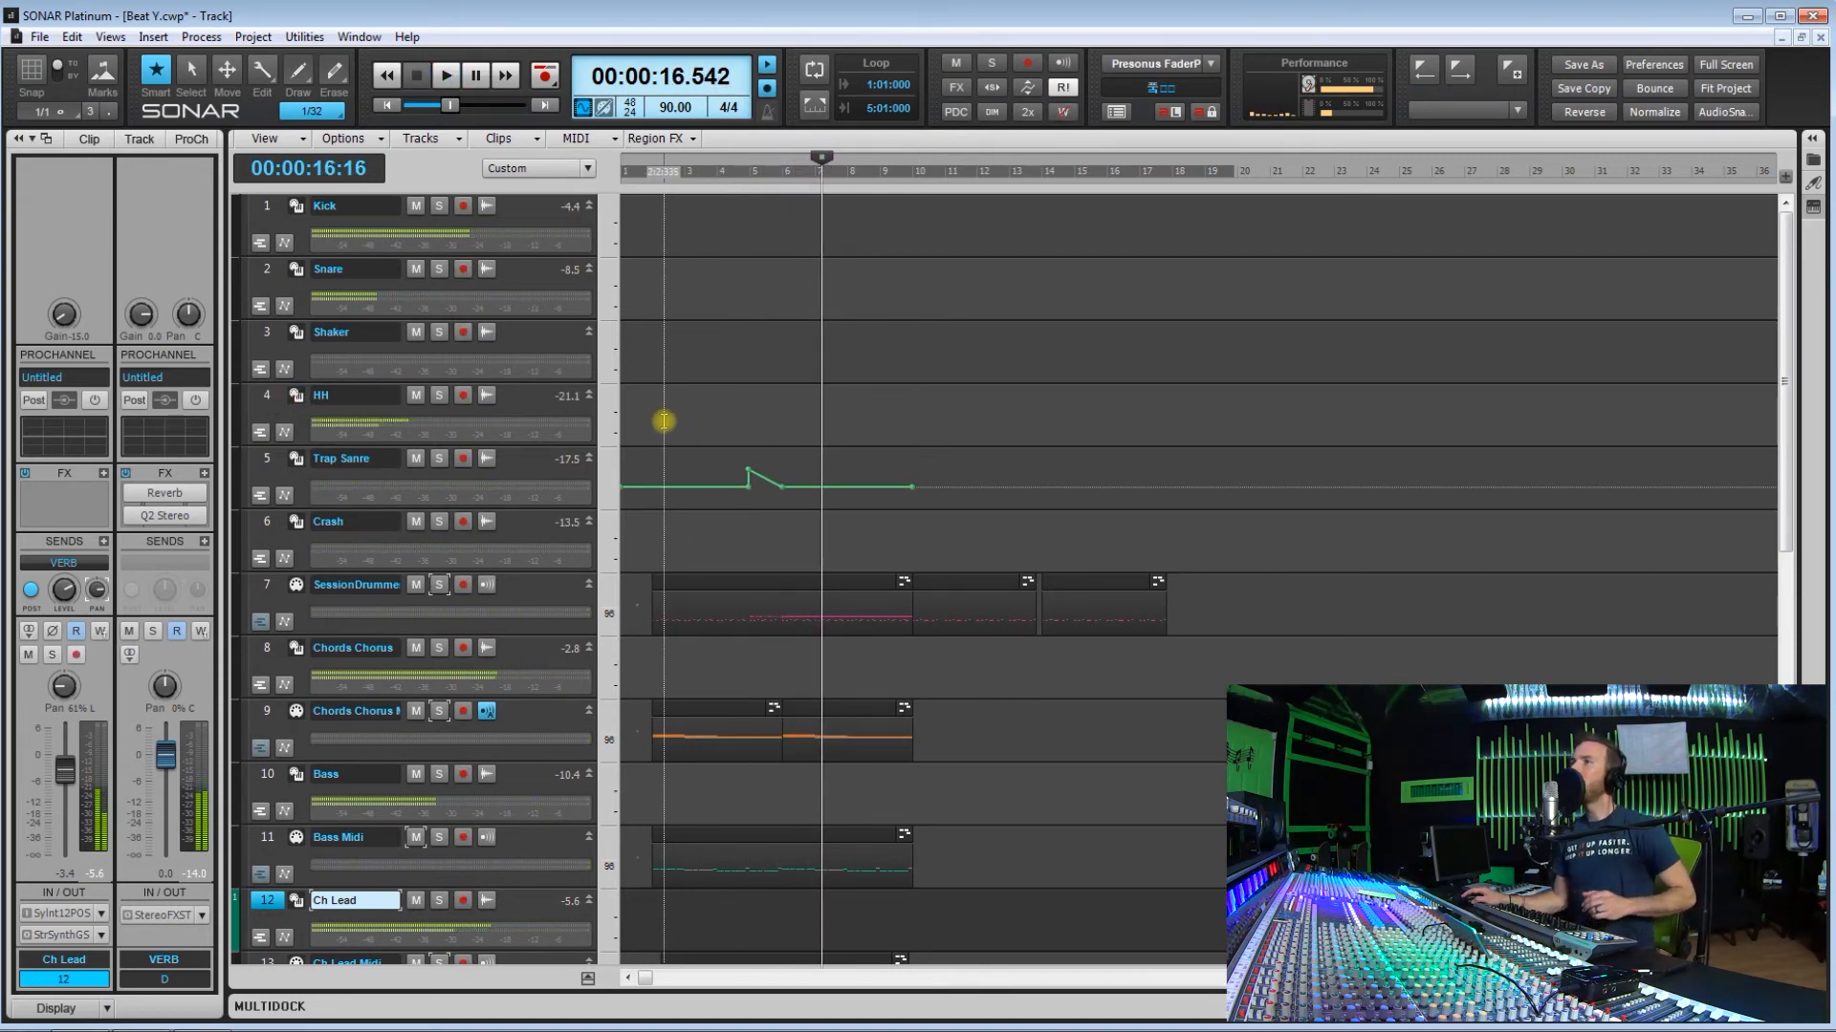
Step: Solo the HH track and play the hi-hats from just before bar 5
{"action": "left_click", "coordinate": [663, 421]}
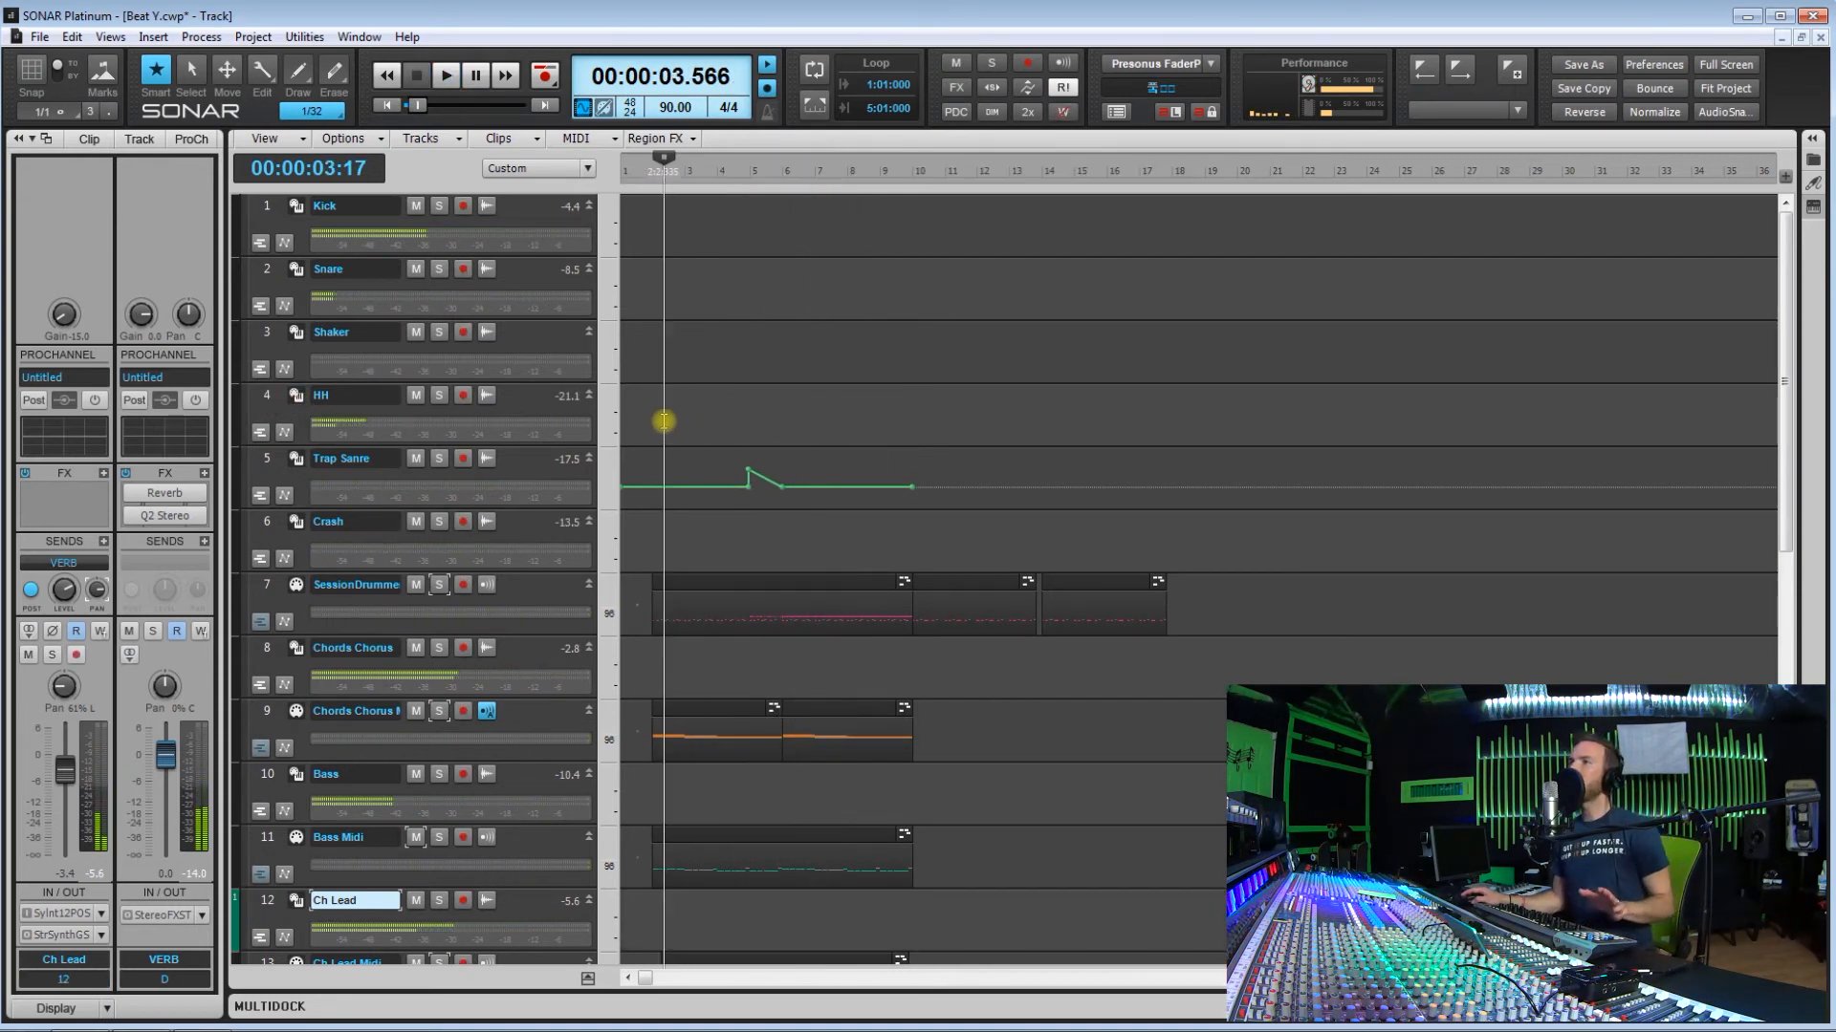
{"action": "left_click", "coordinate": [439, 395]}
{"action": "left_click", "coordinate": [737, 439]}
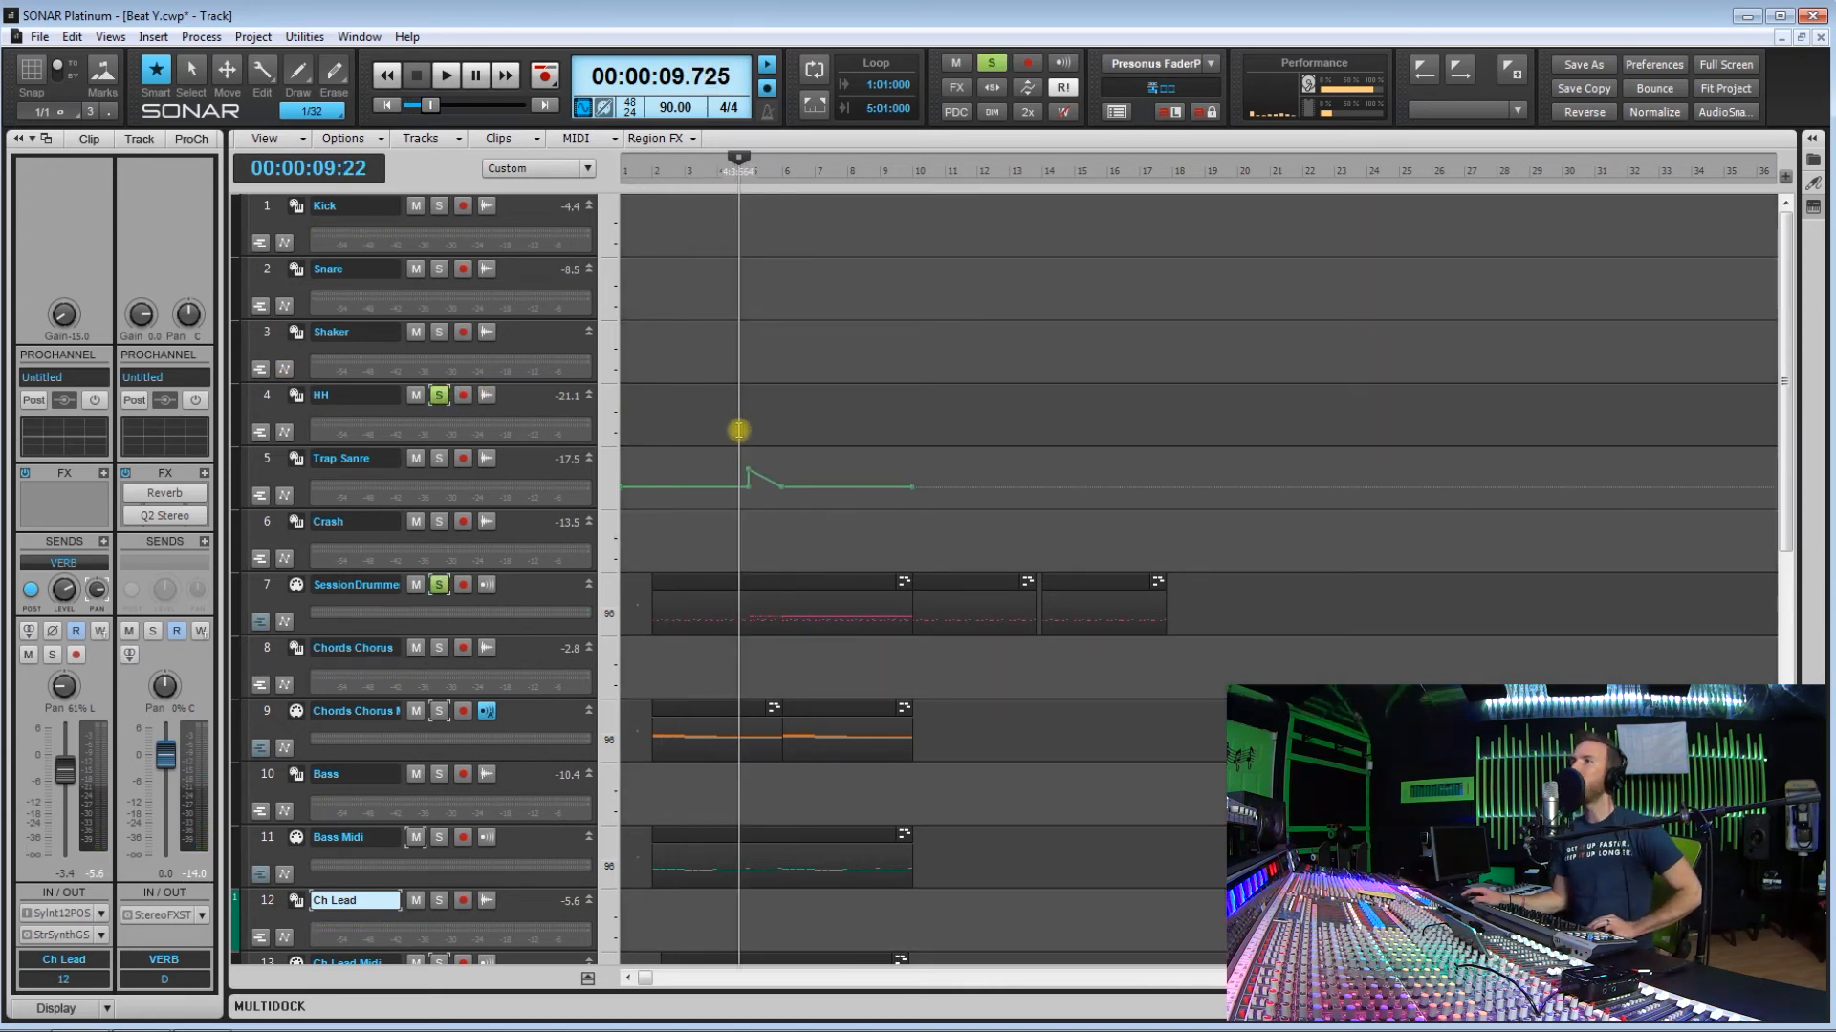
{"action": "key", "text": "space"}
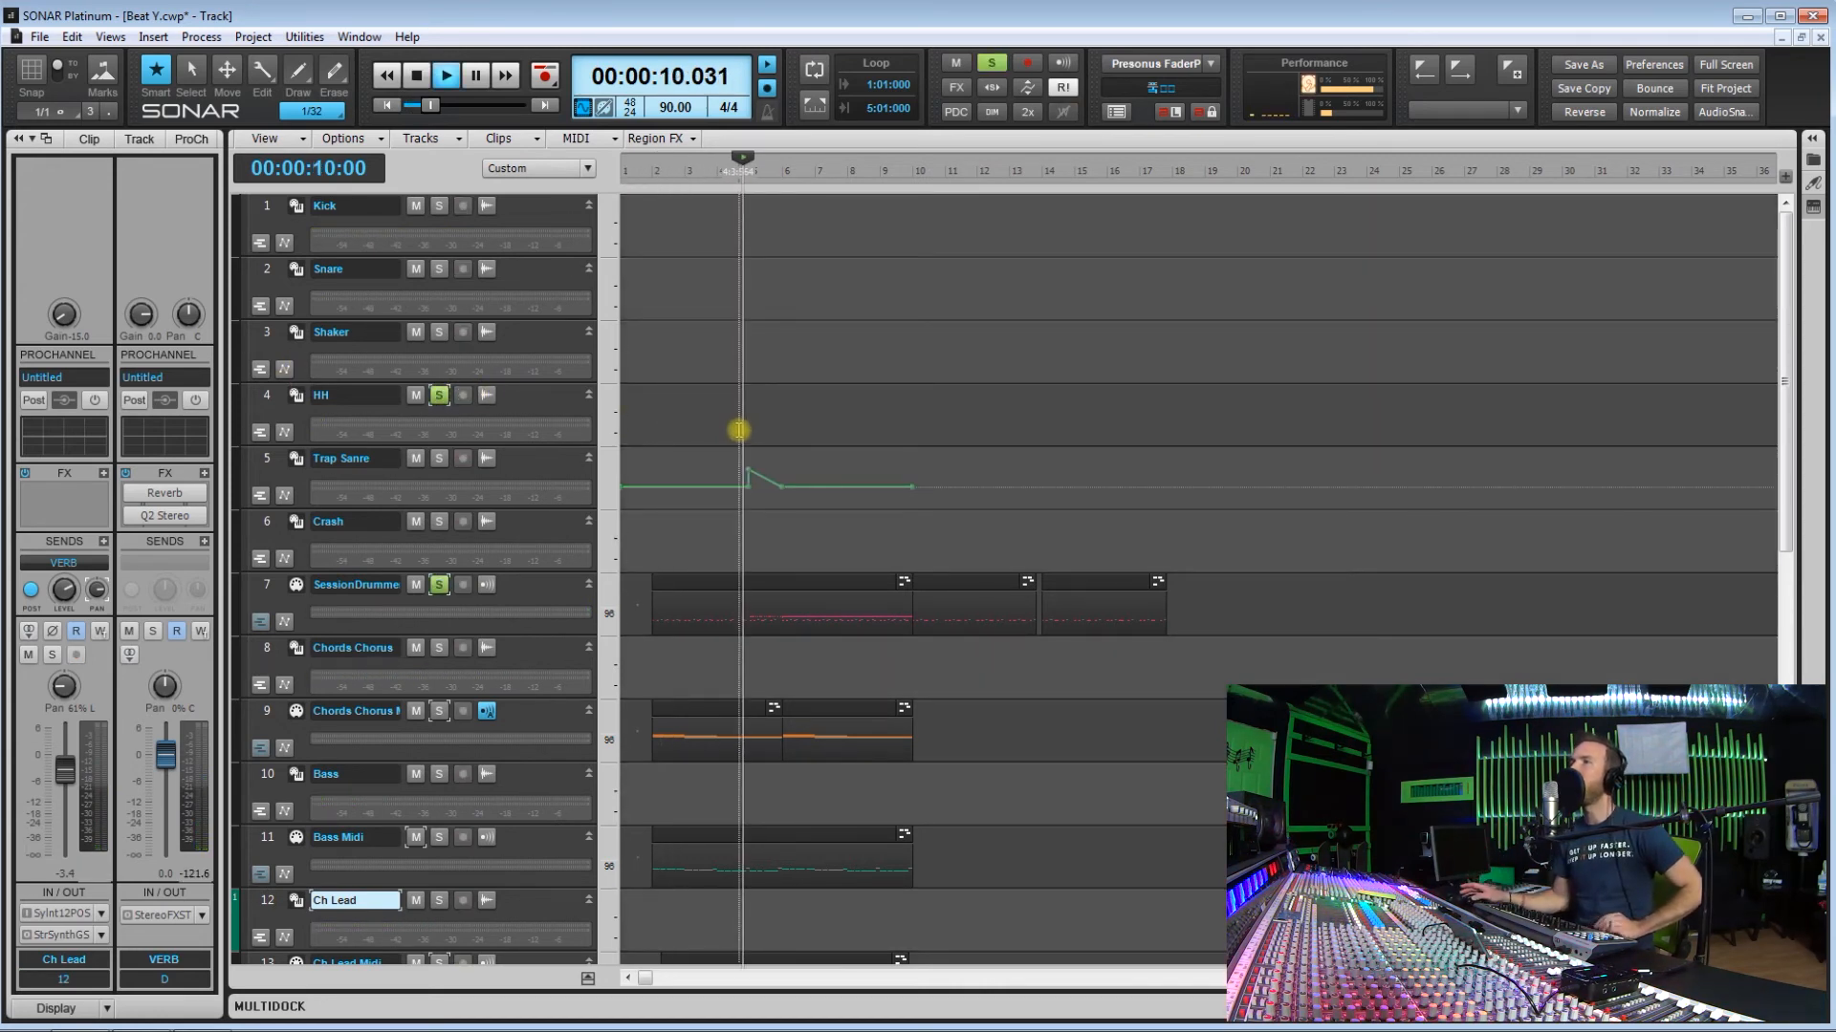
{"action": "left_click", "coordinate": [265, 400]}
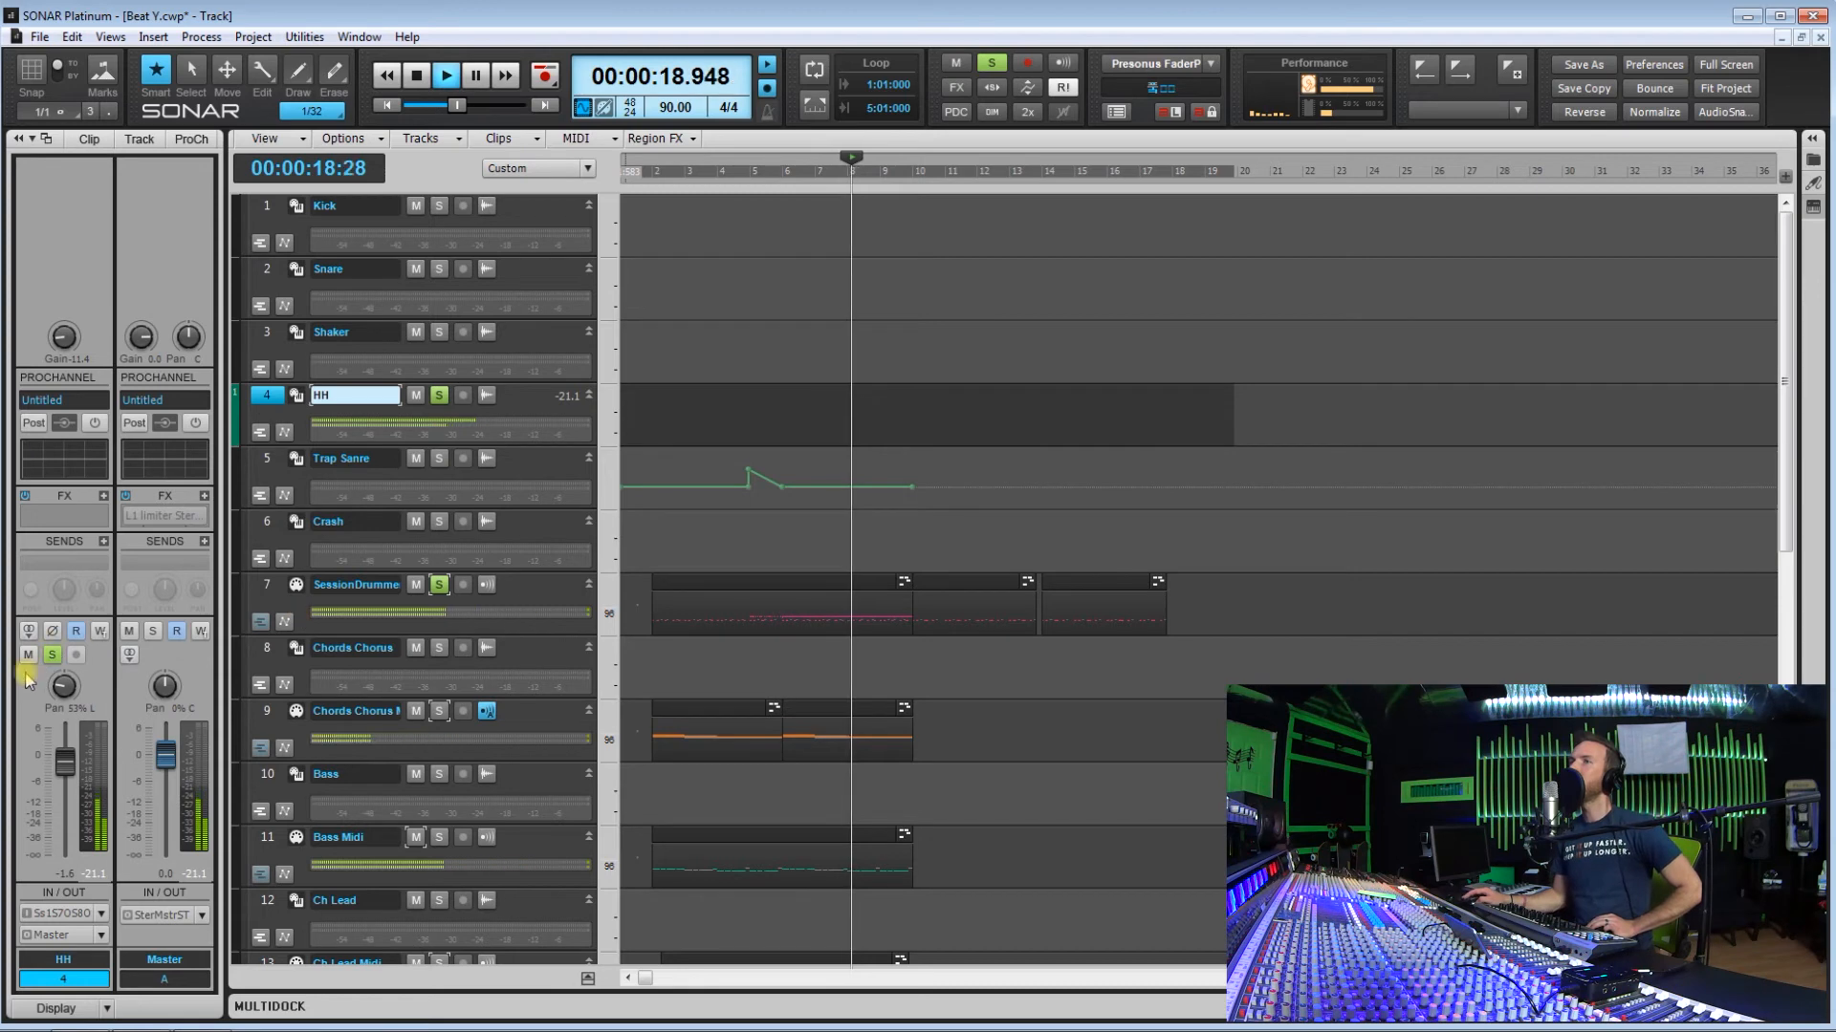
{"action": "key", "text": "space"}
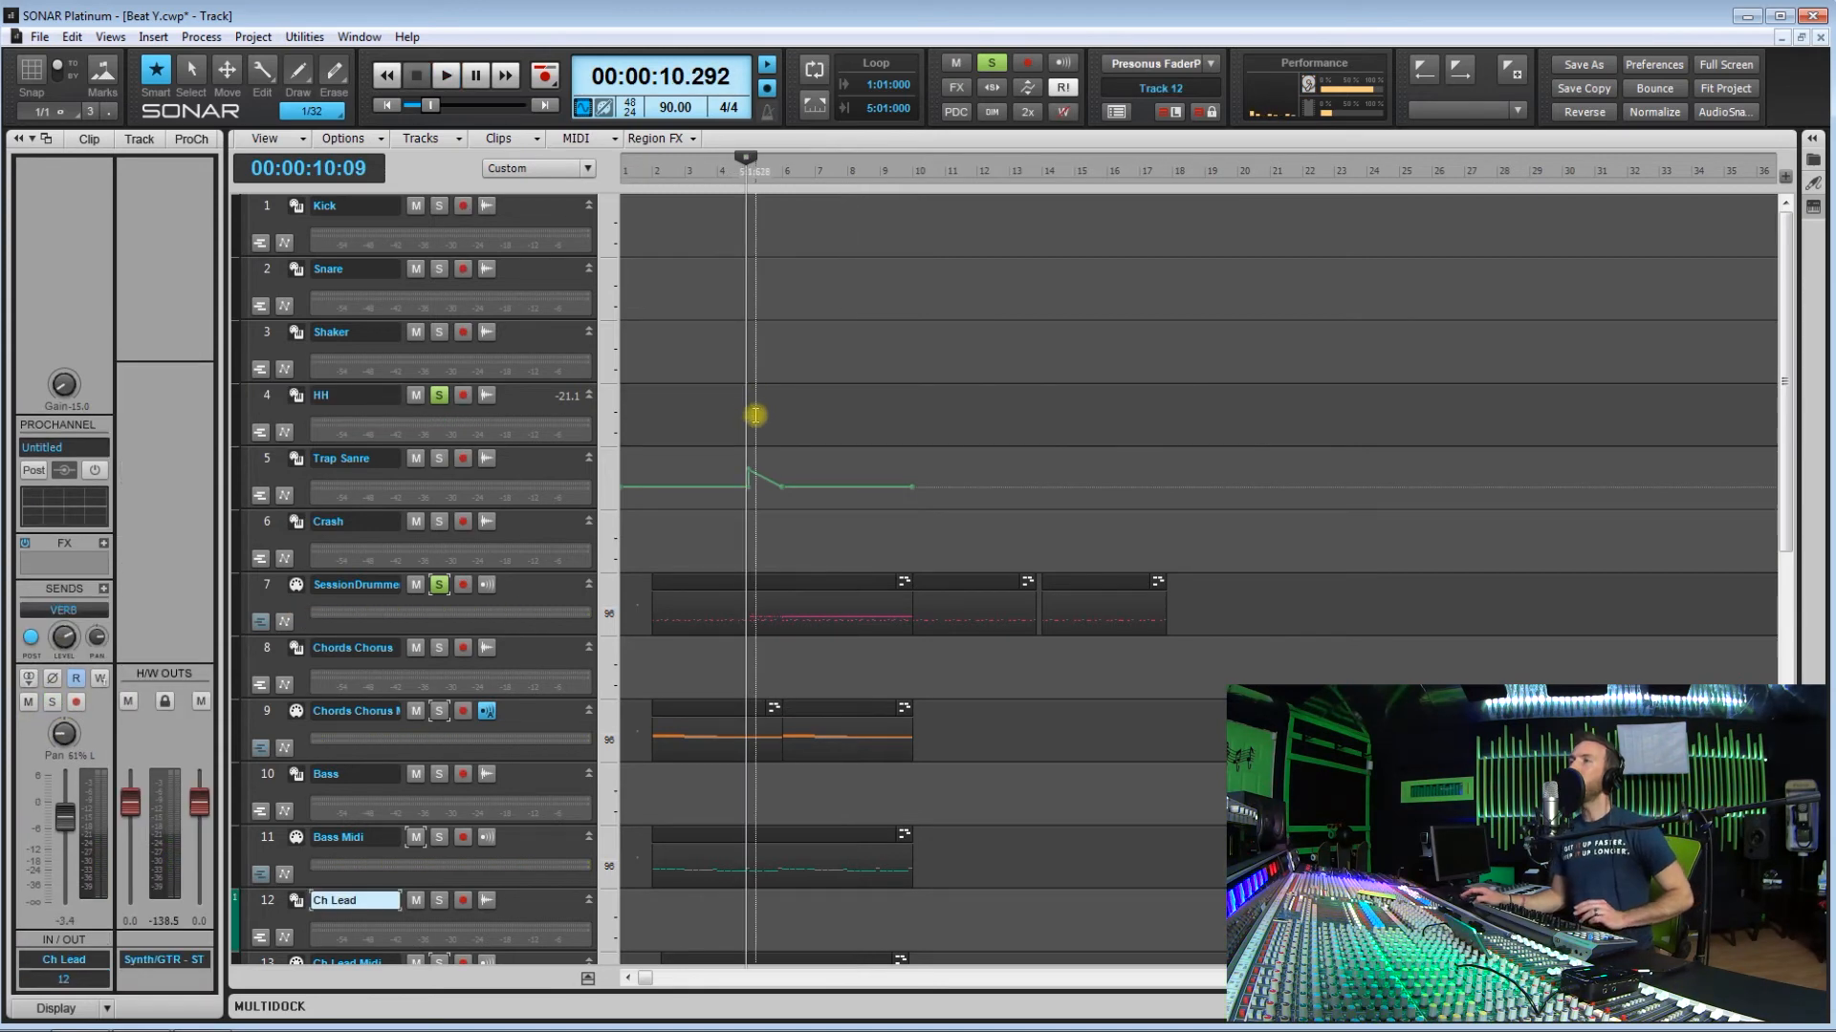
Step: Pan the Ch Lead track to the opposite side, to about 58% R
{"action": "scroll", "coordinate": [757, 430], "scroll_direction": "down", "scroll_amount": 3}
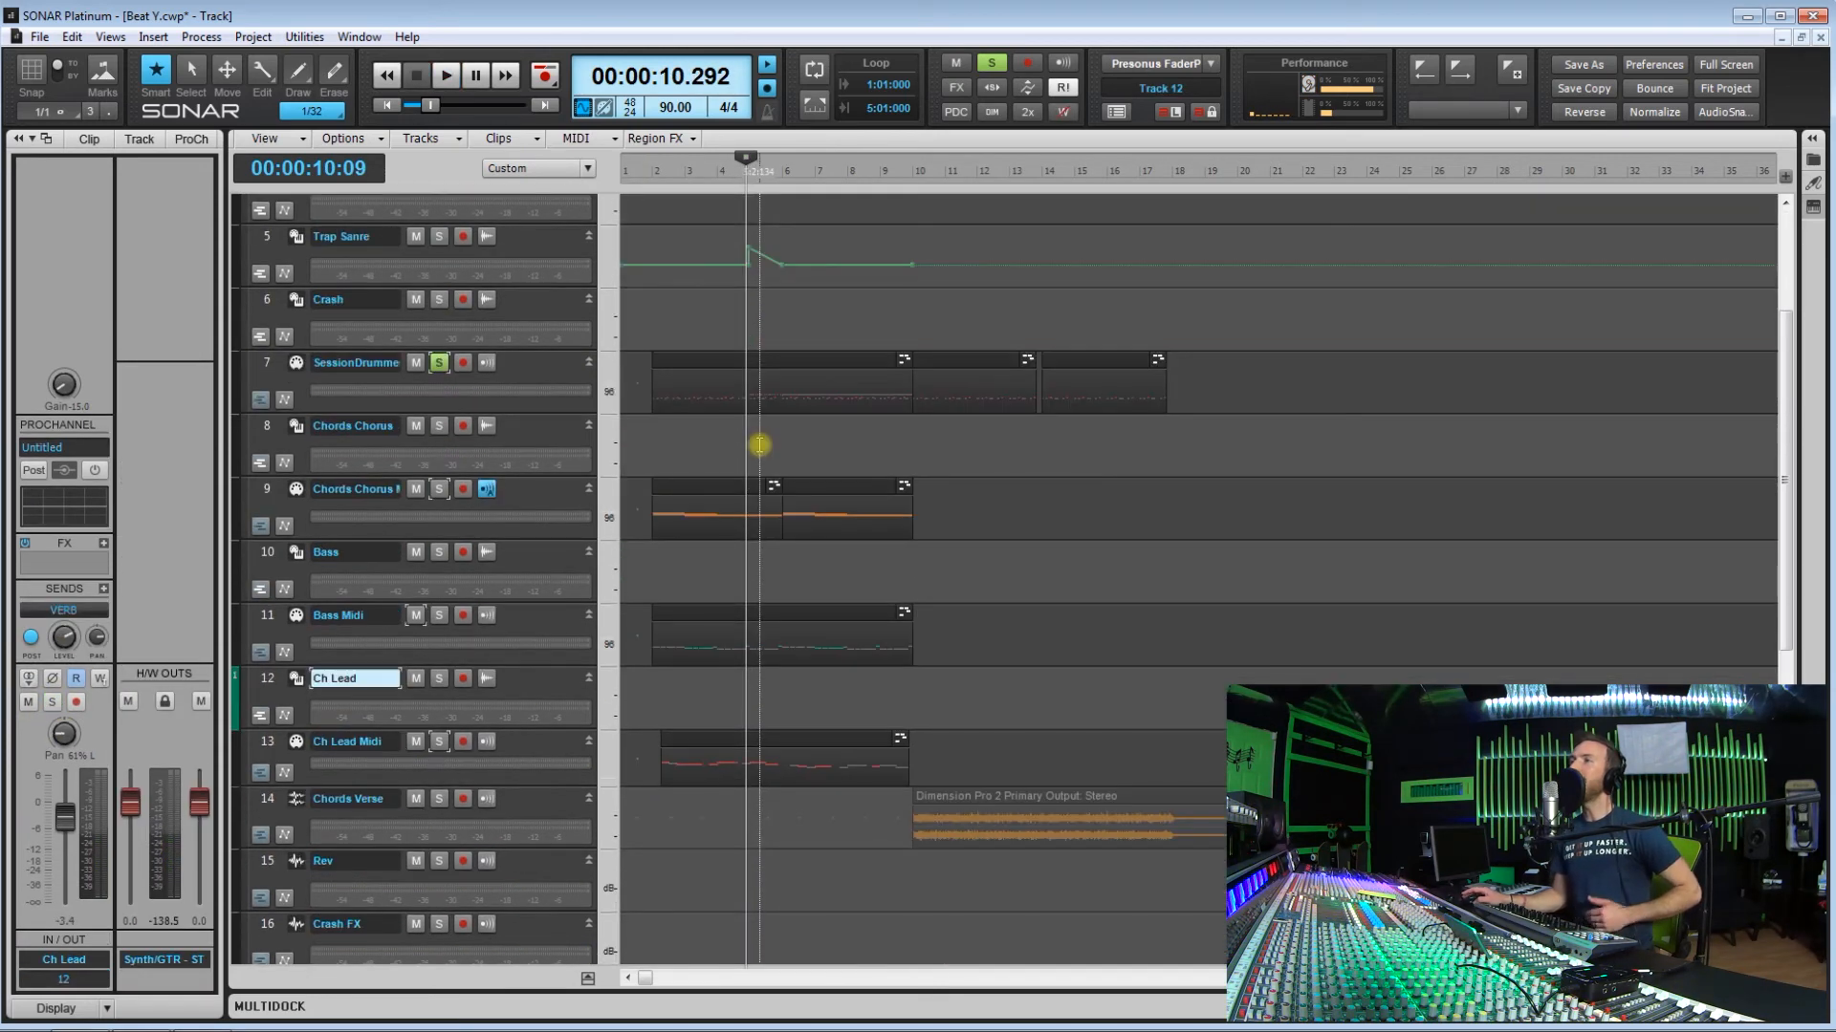
{"action": "left_click", "coordinate": [267, 680]}
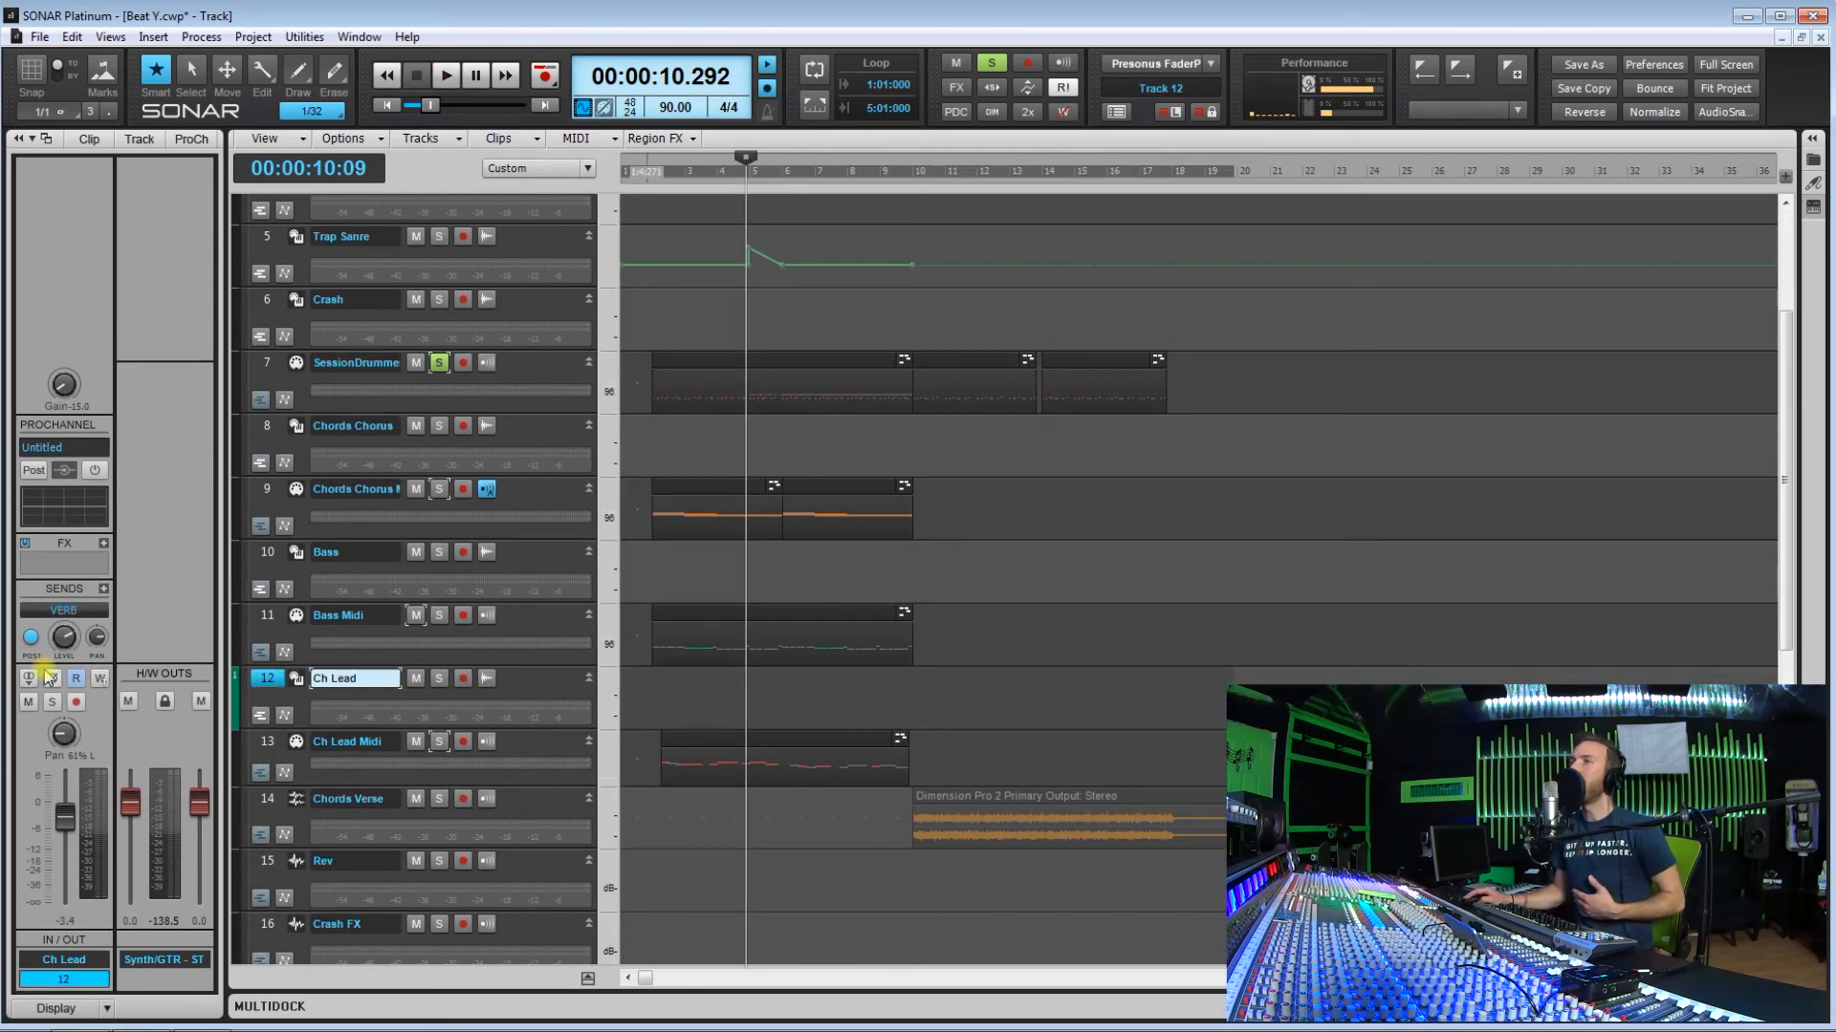
{"action": "left_click_drag", "start_coordinate": [64, 734], "coordinate": [64, 684]}
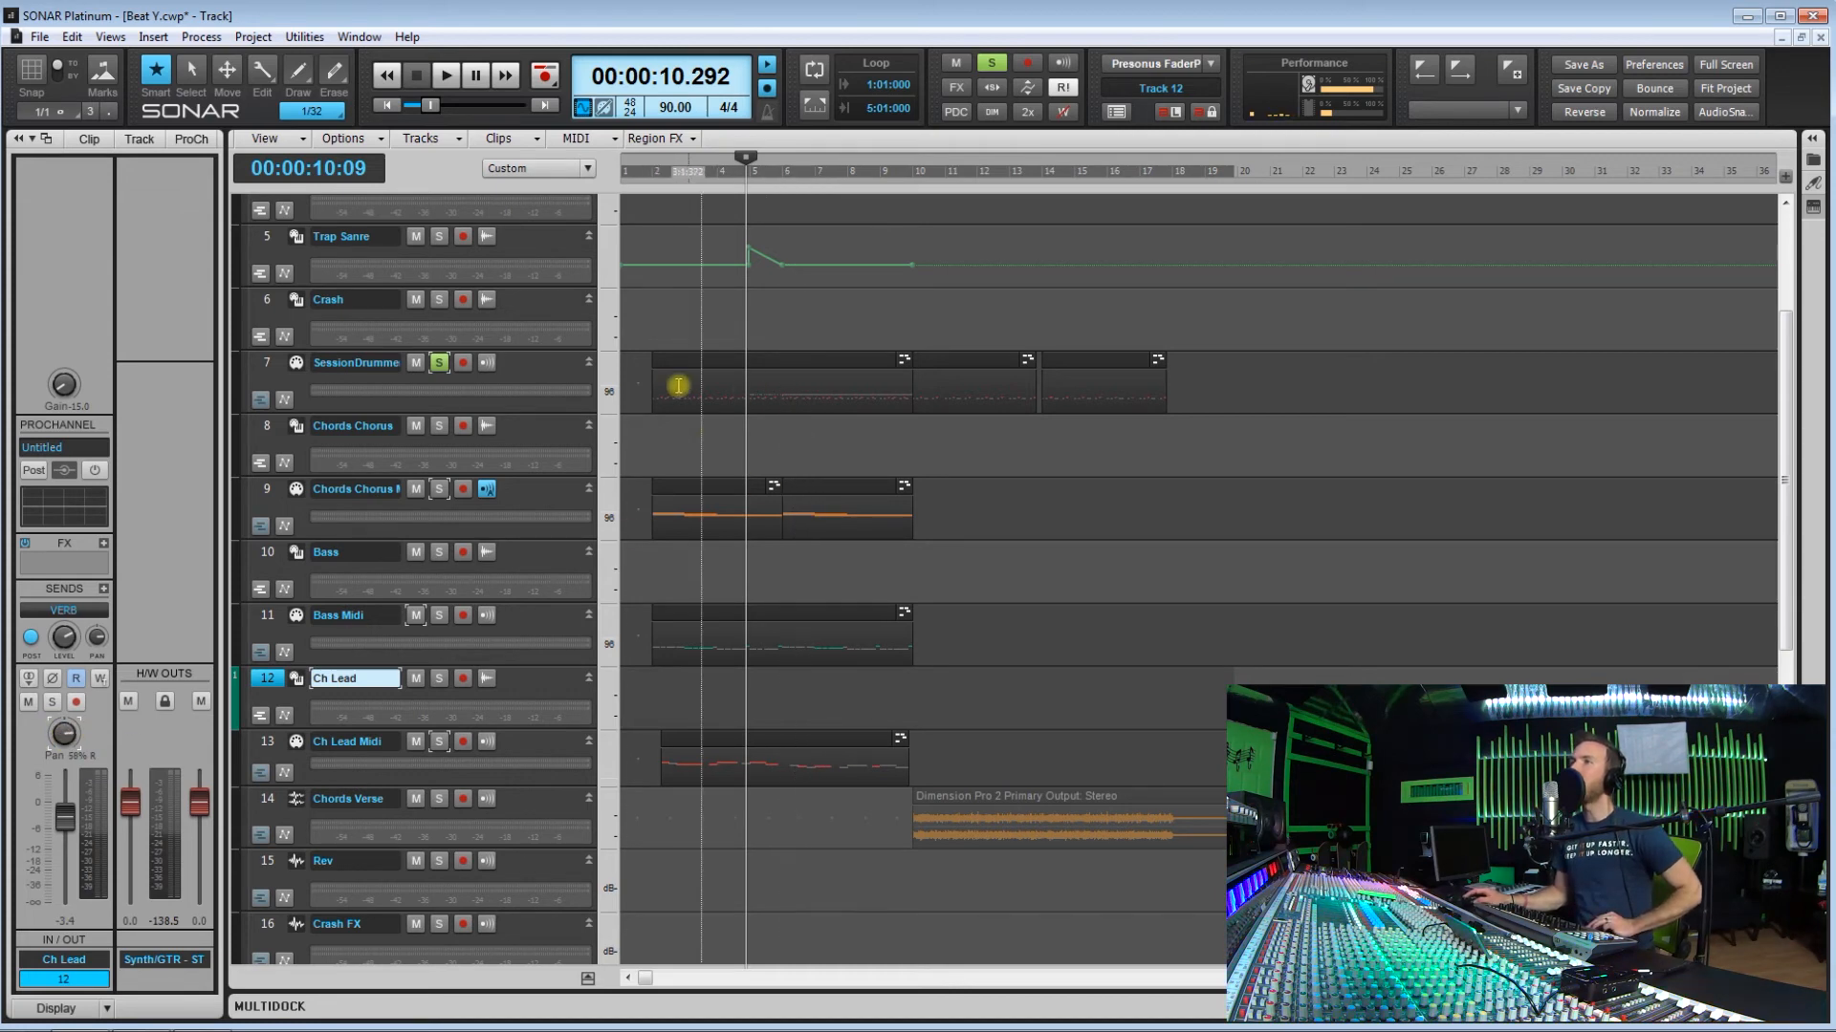
Step: Clear the hi-hat solo and play the full mix from midway through bar 4, viewing the V-FX and Ch Lead channel strips
{"action": "left_click", "coordinate": [440, 364]}
{"action": "key", "text": "space"}
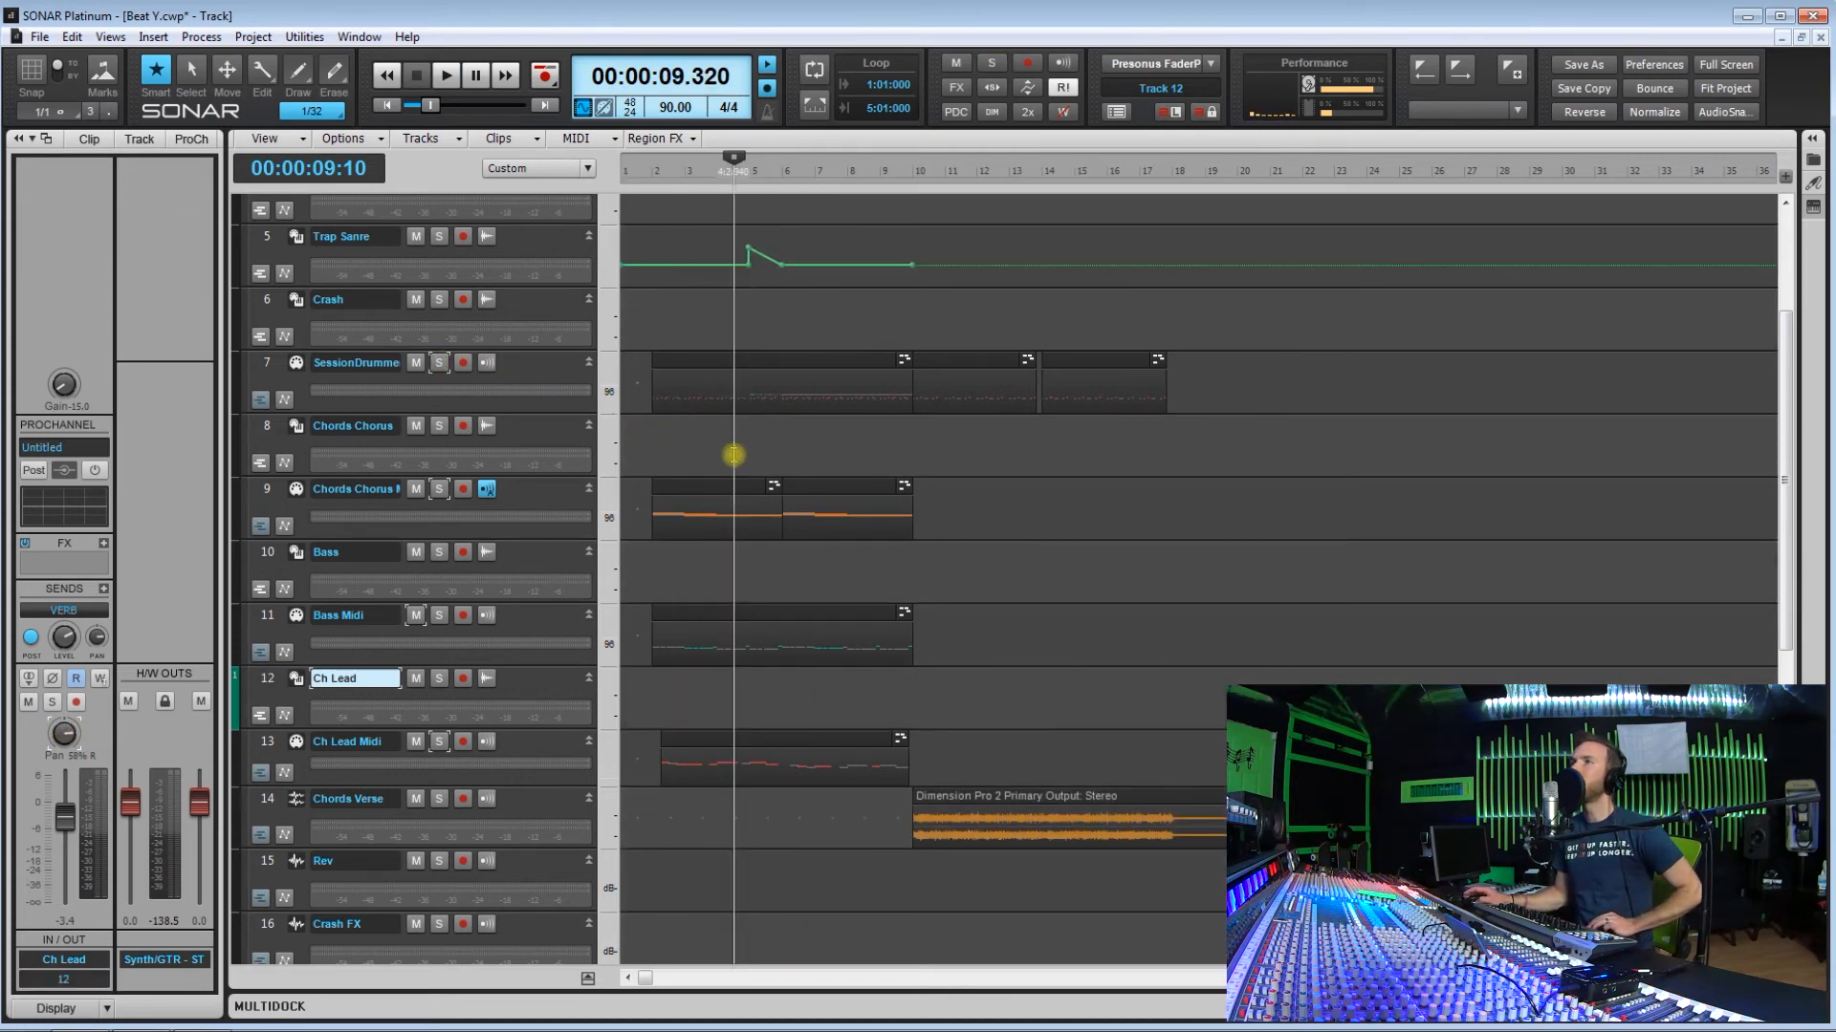
{"action": "scroll", "coordinate": [1031, 413], "scroll_direction": "down", "scroll_amount": 5}
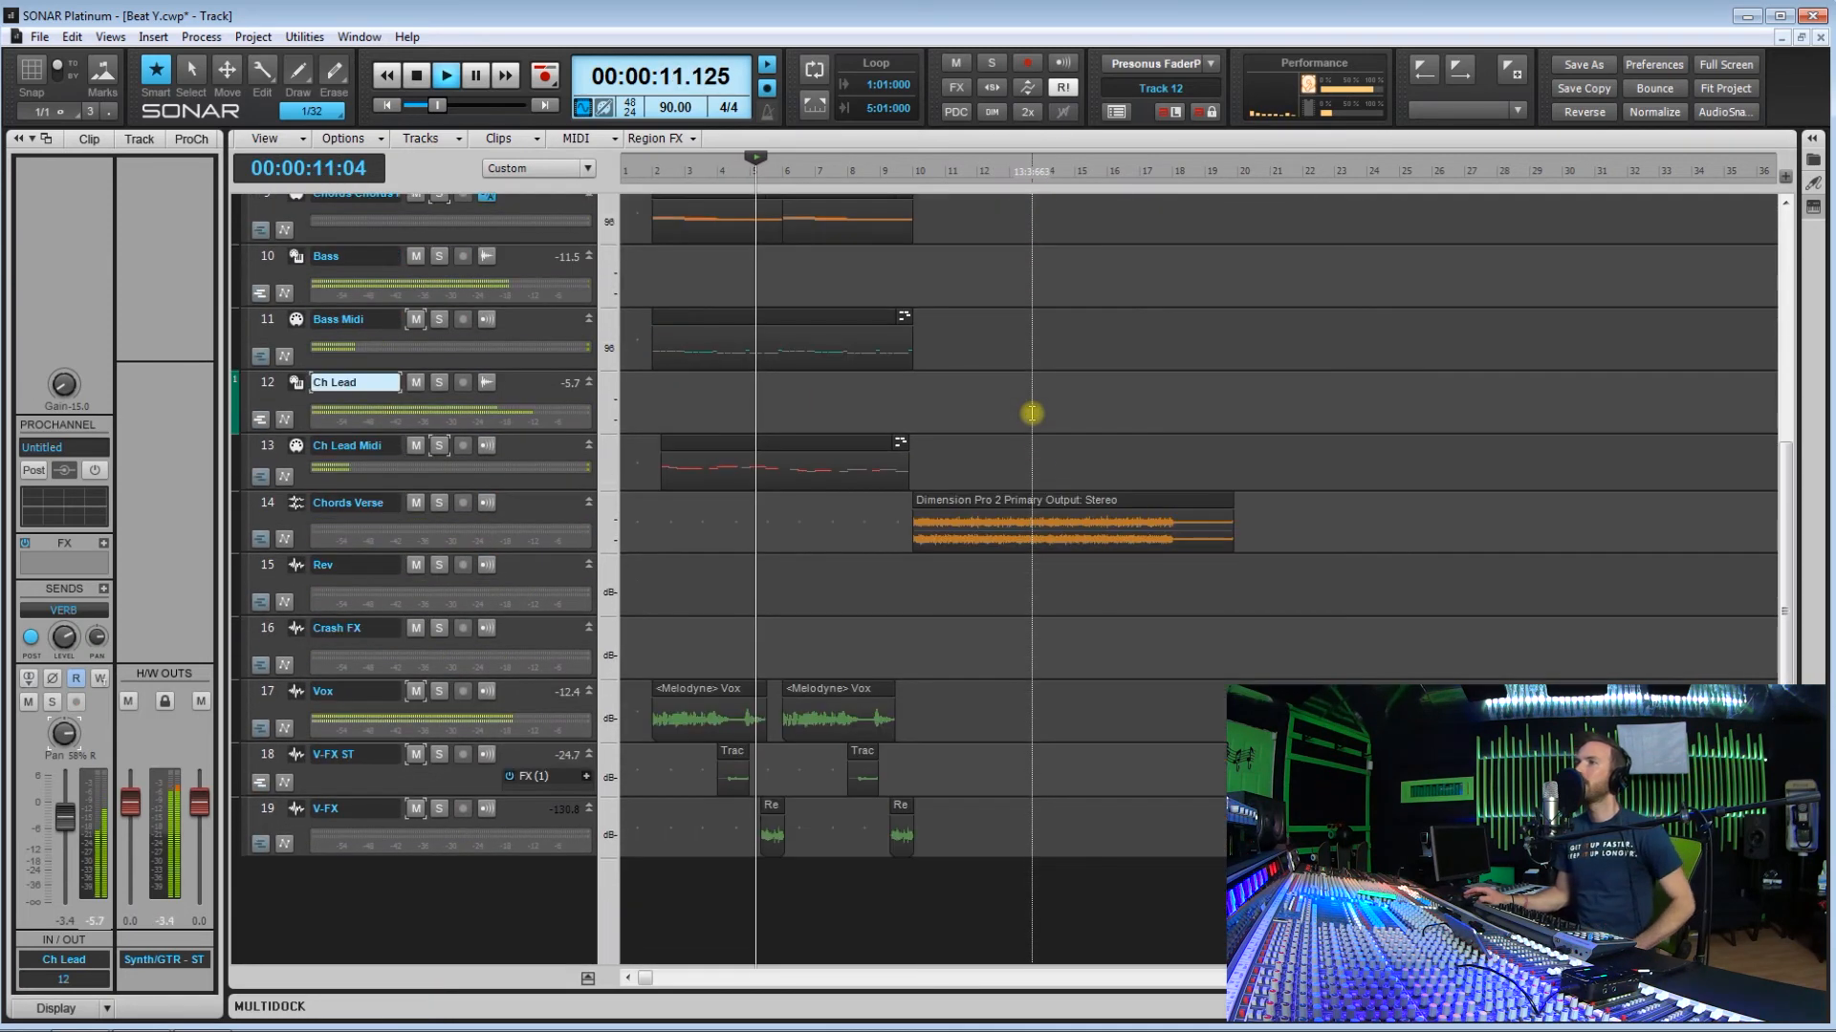
{"action": "left_click", "coordinate": [269, 810]}
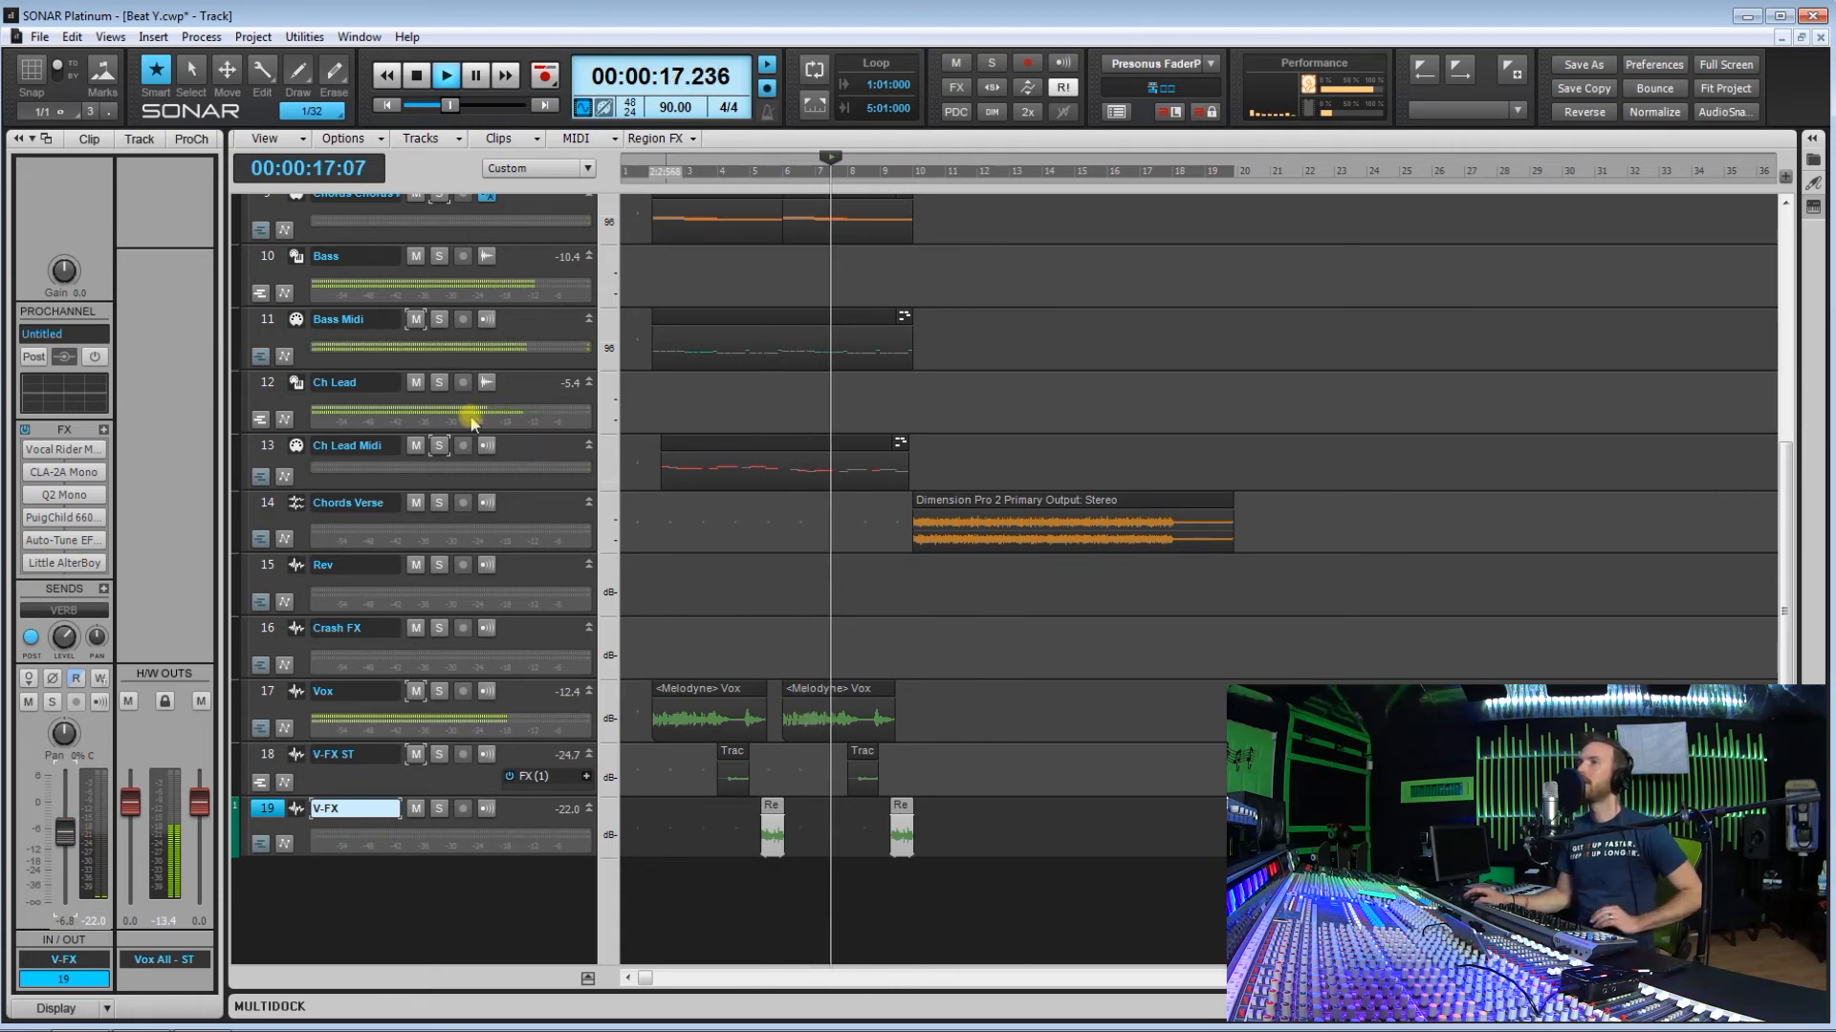
{"action": "left_click", "coordinate": [268, 383]}
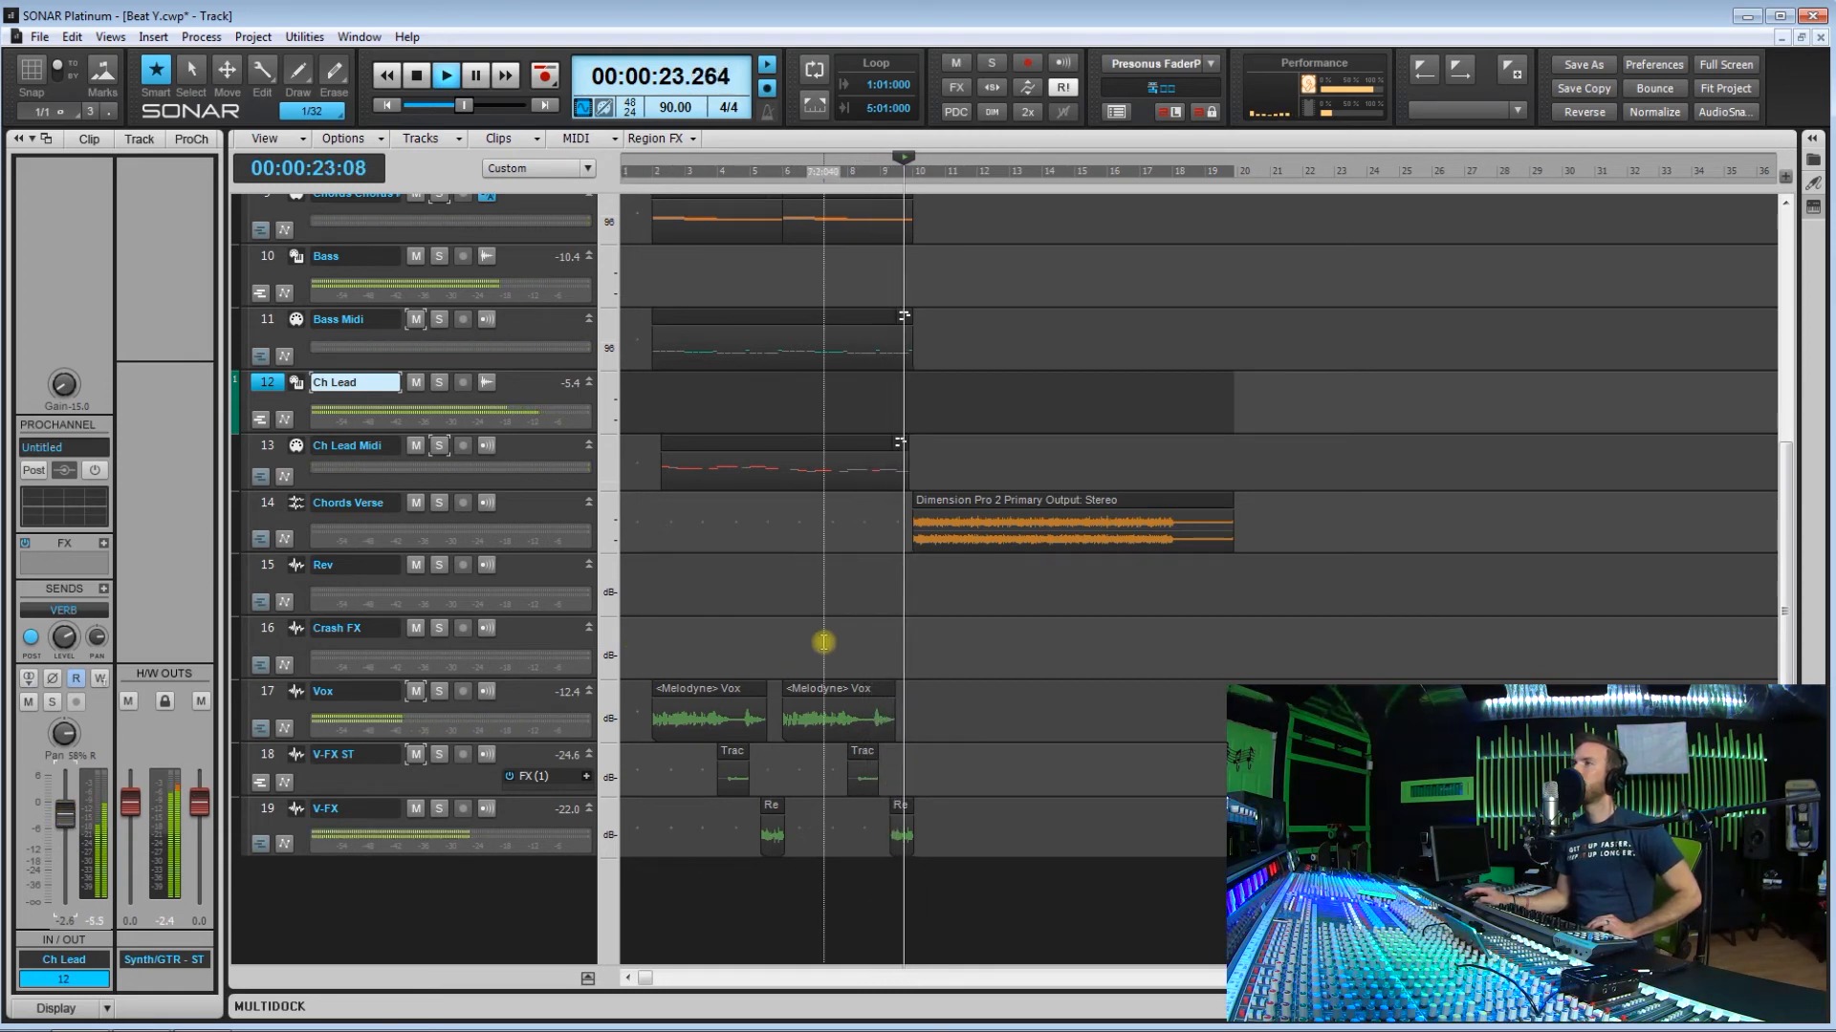
{"action": "key", "text": "space"}
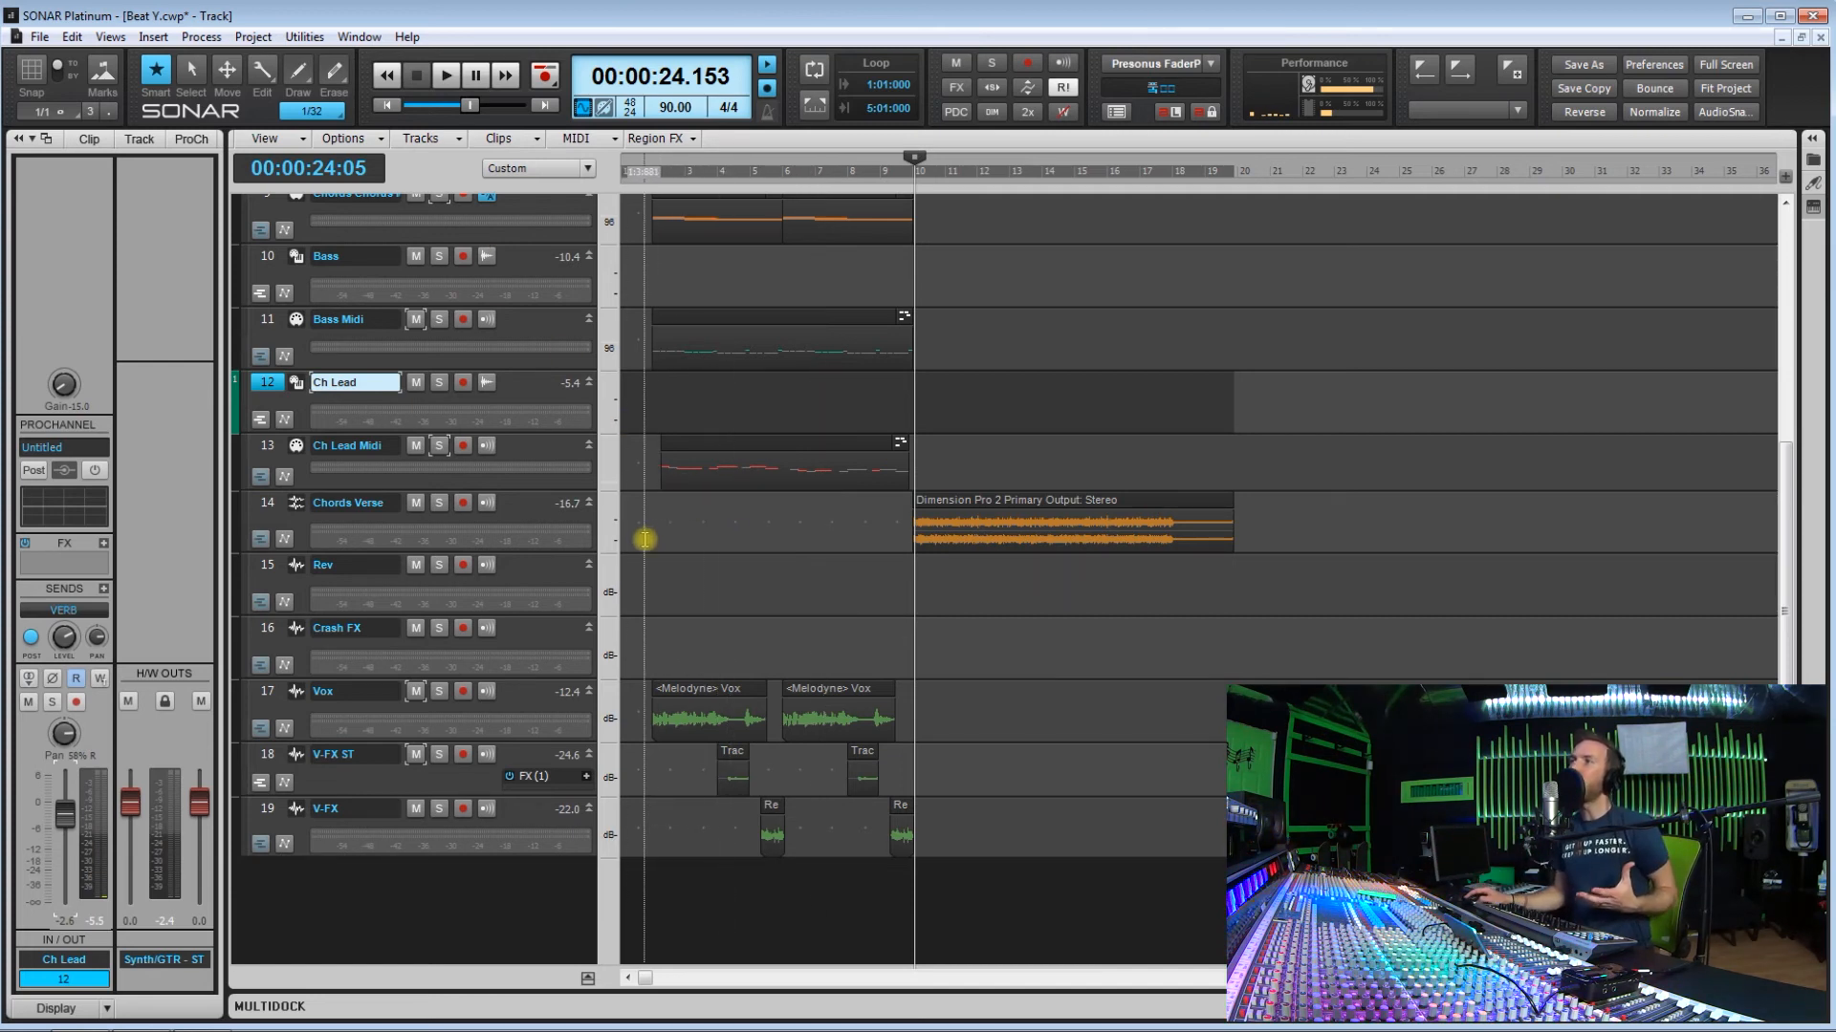
Step: Solo the Vox, V-FX ST and V-FX tracks and play the vocals from midway through bar 3
{"action": "left_click", "coordinate": [651, 541]}
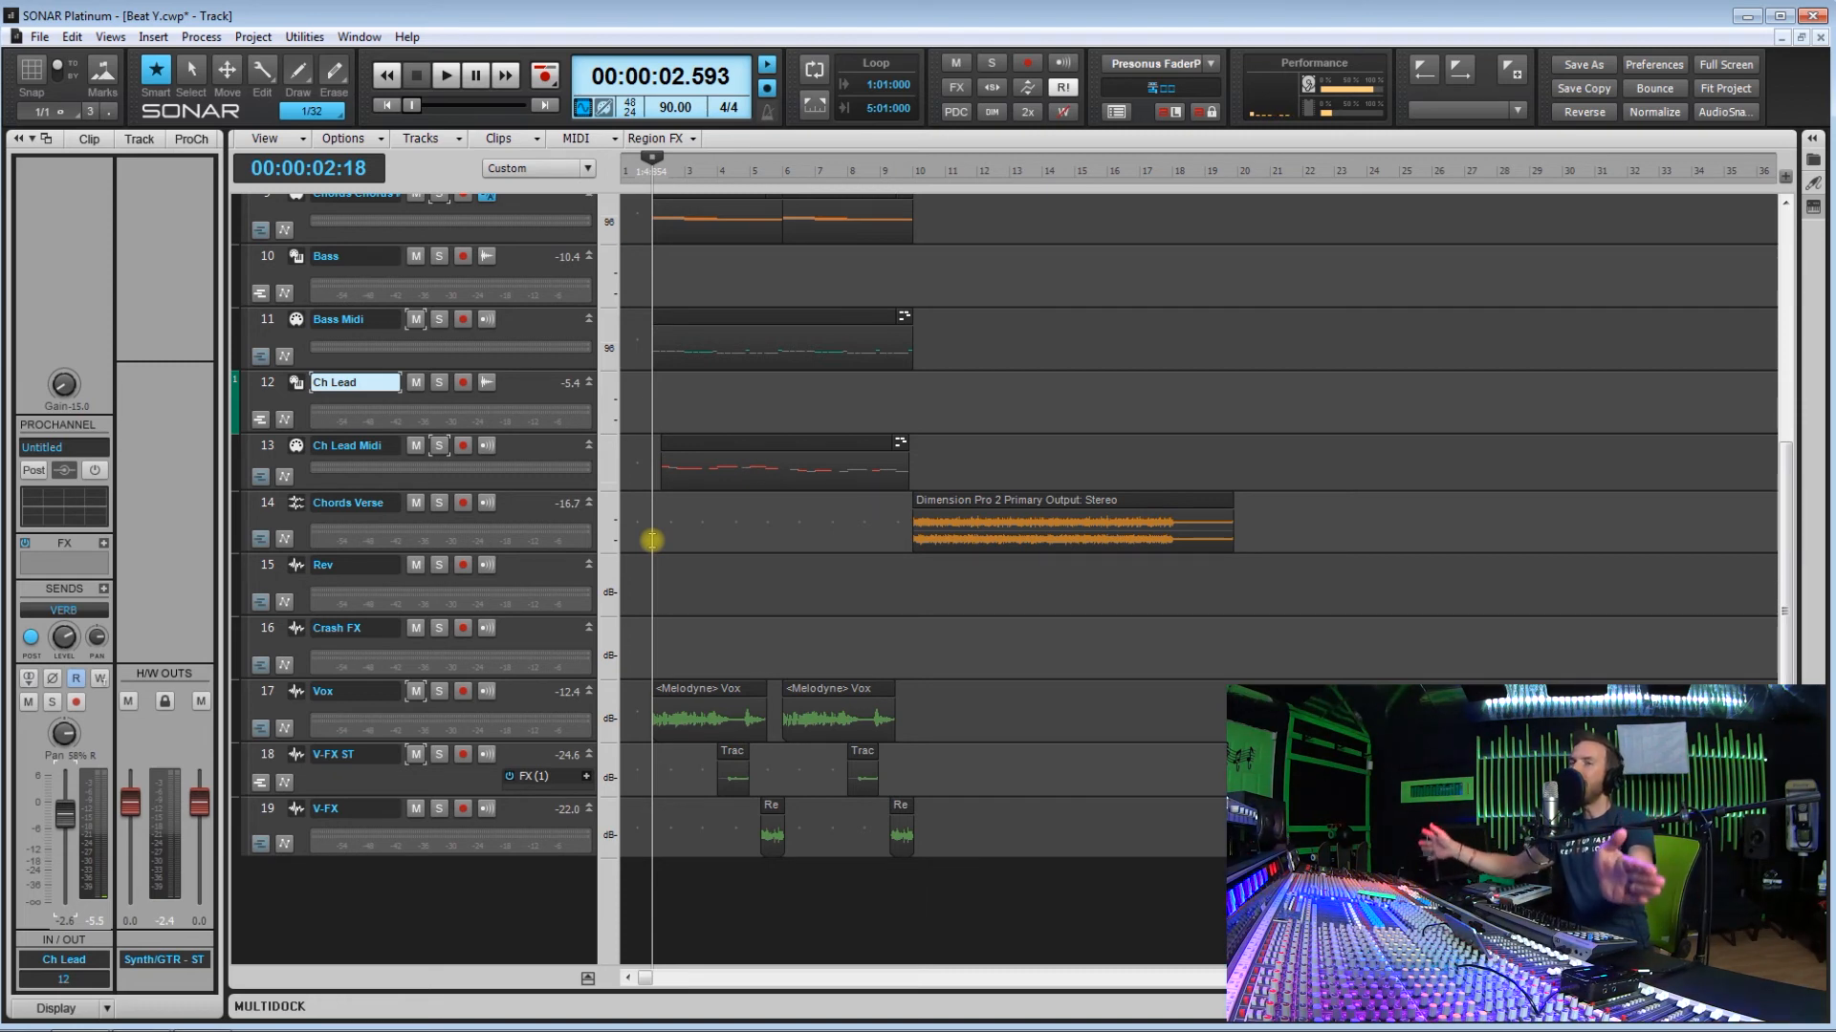
{"action": "left_click", "coordinate": [439, 691]}
{"action": "left_click", "coordinate": [438, 755]}
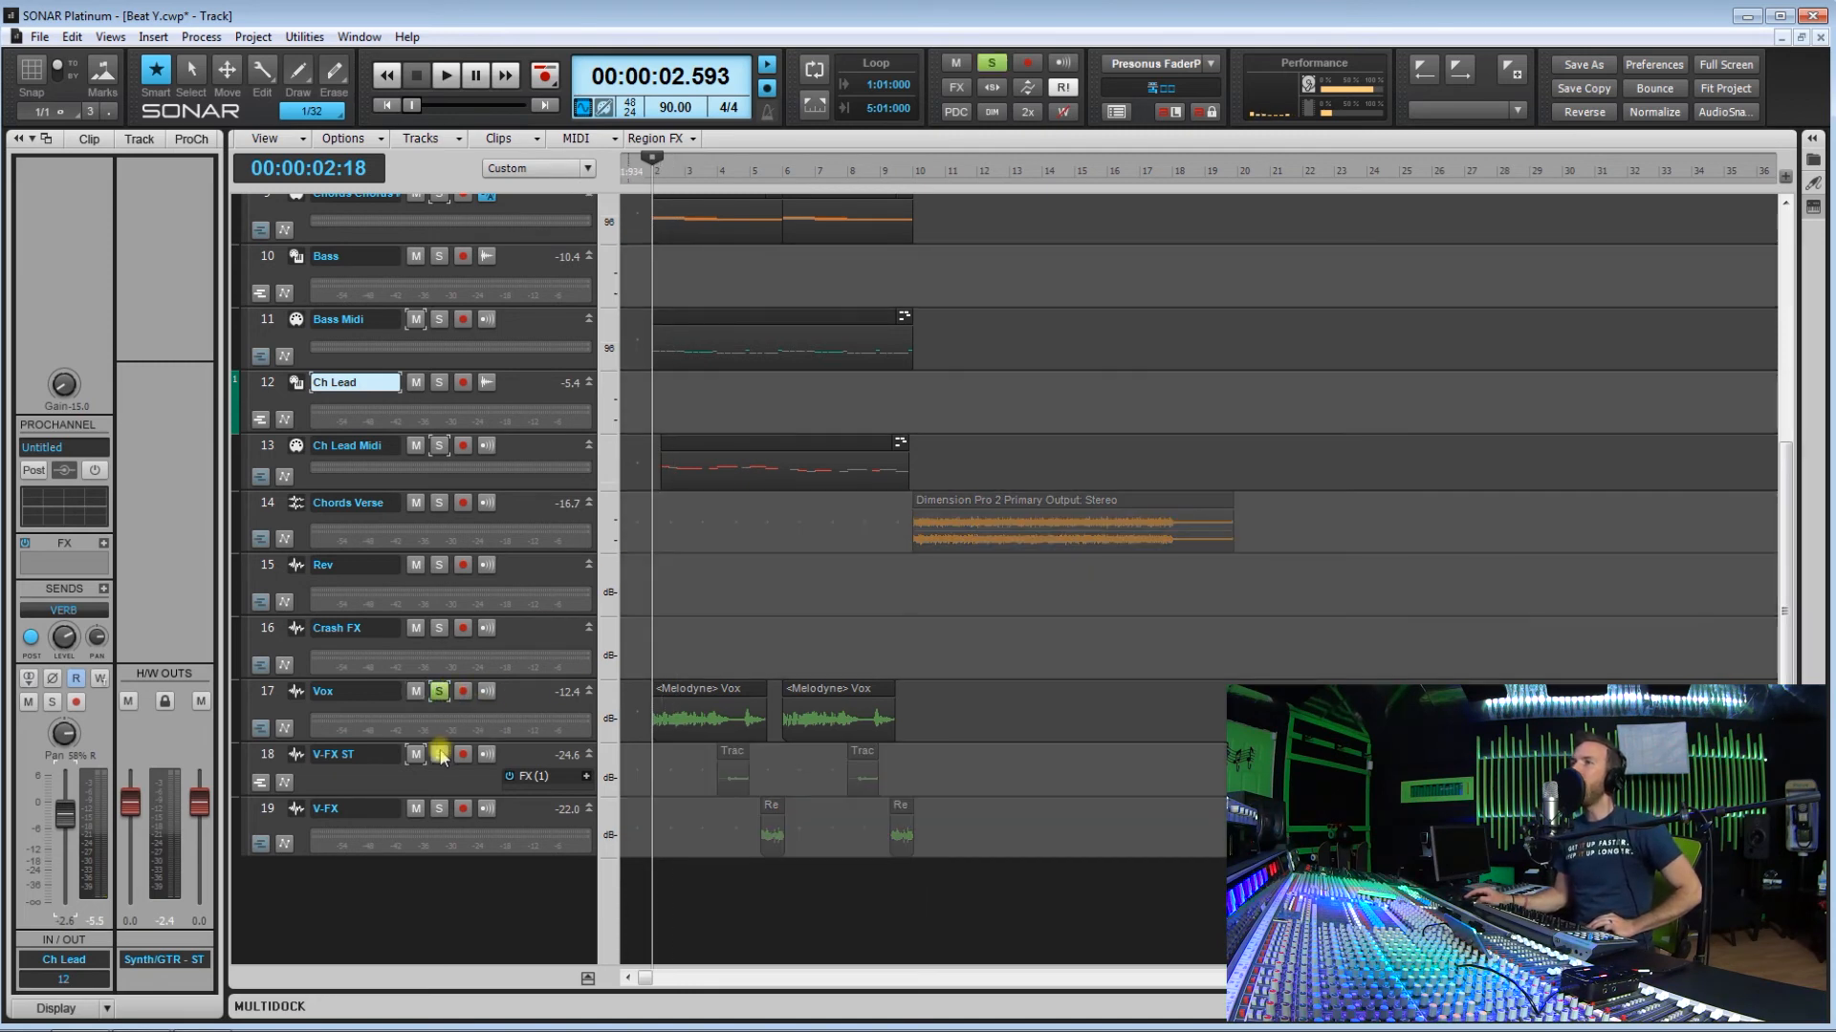
{"action": "left_click", "coordinate": [439, 809]}
{"action": "left_click", "coordinate": [704, 631]}
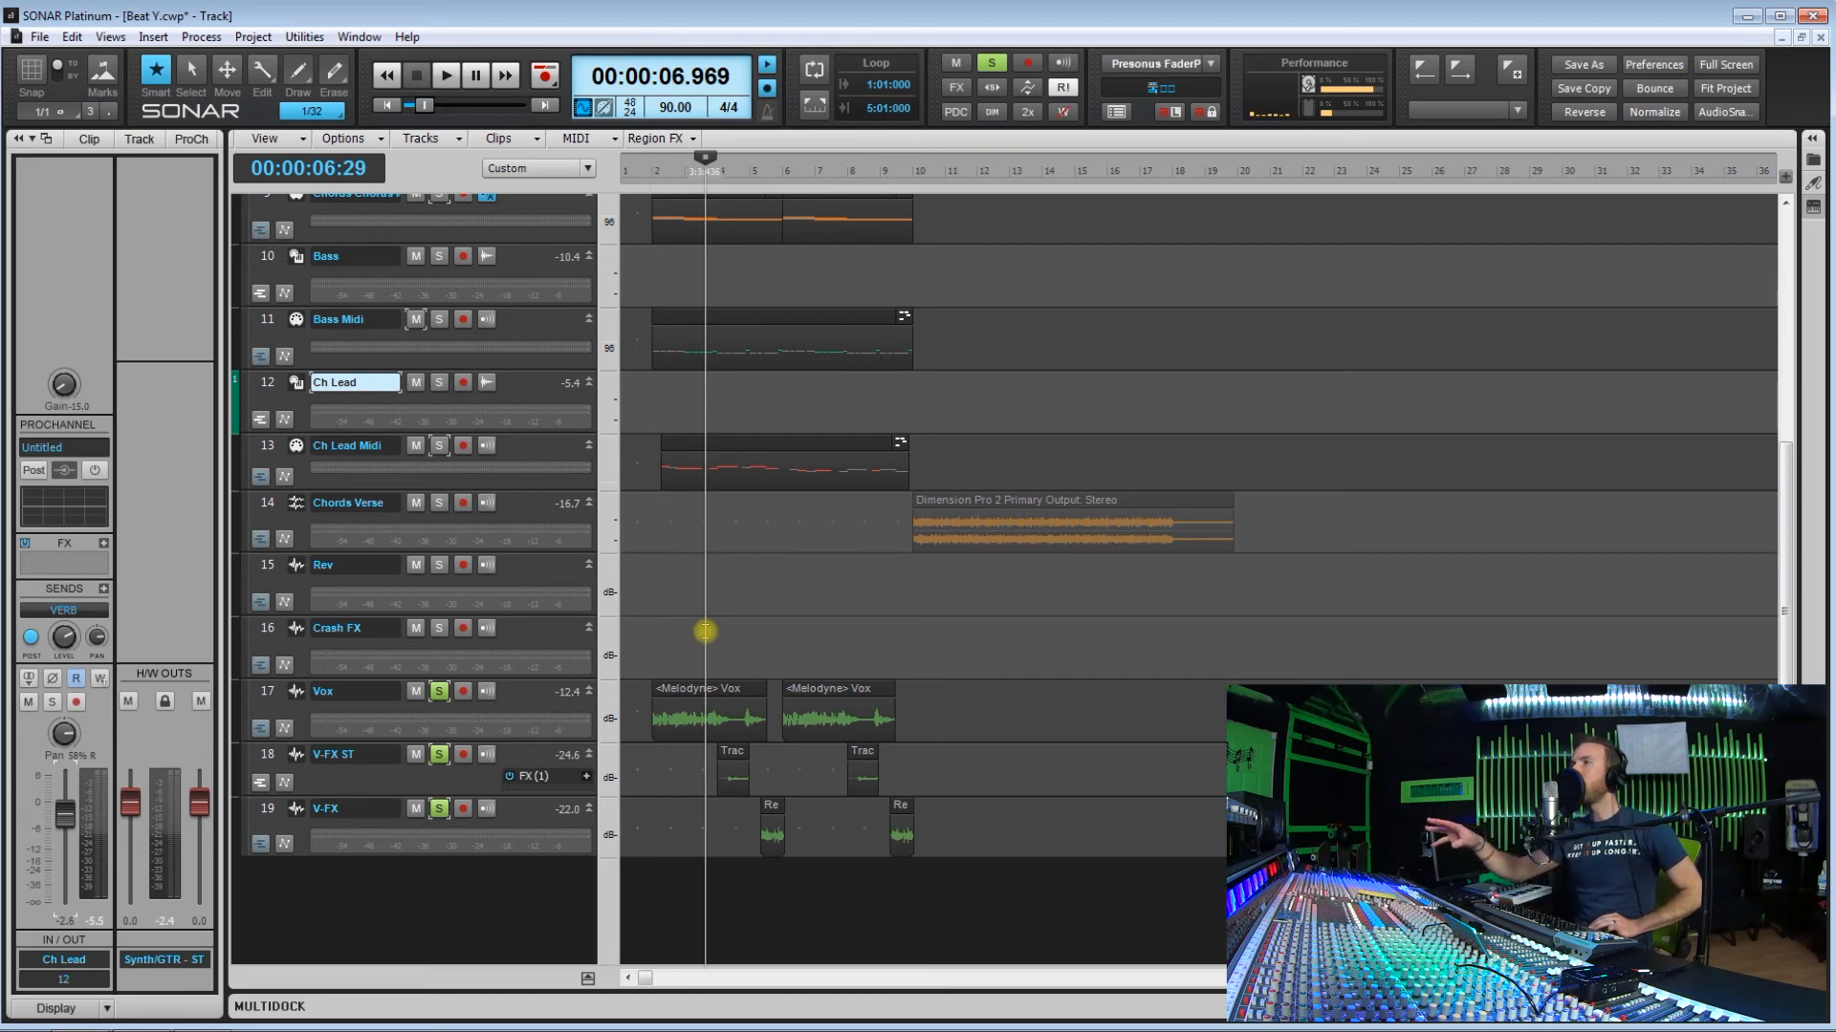
{"action": "key", "text": "space"}
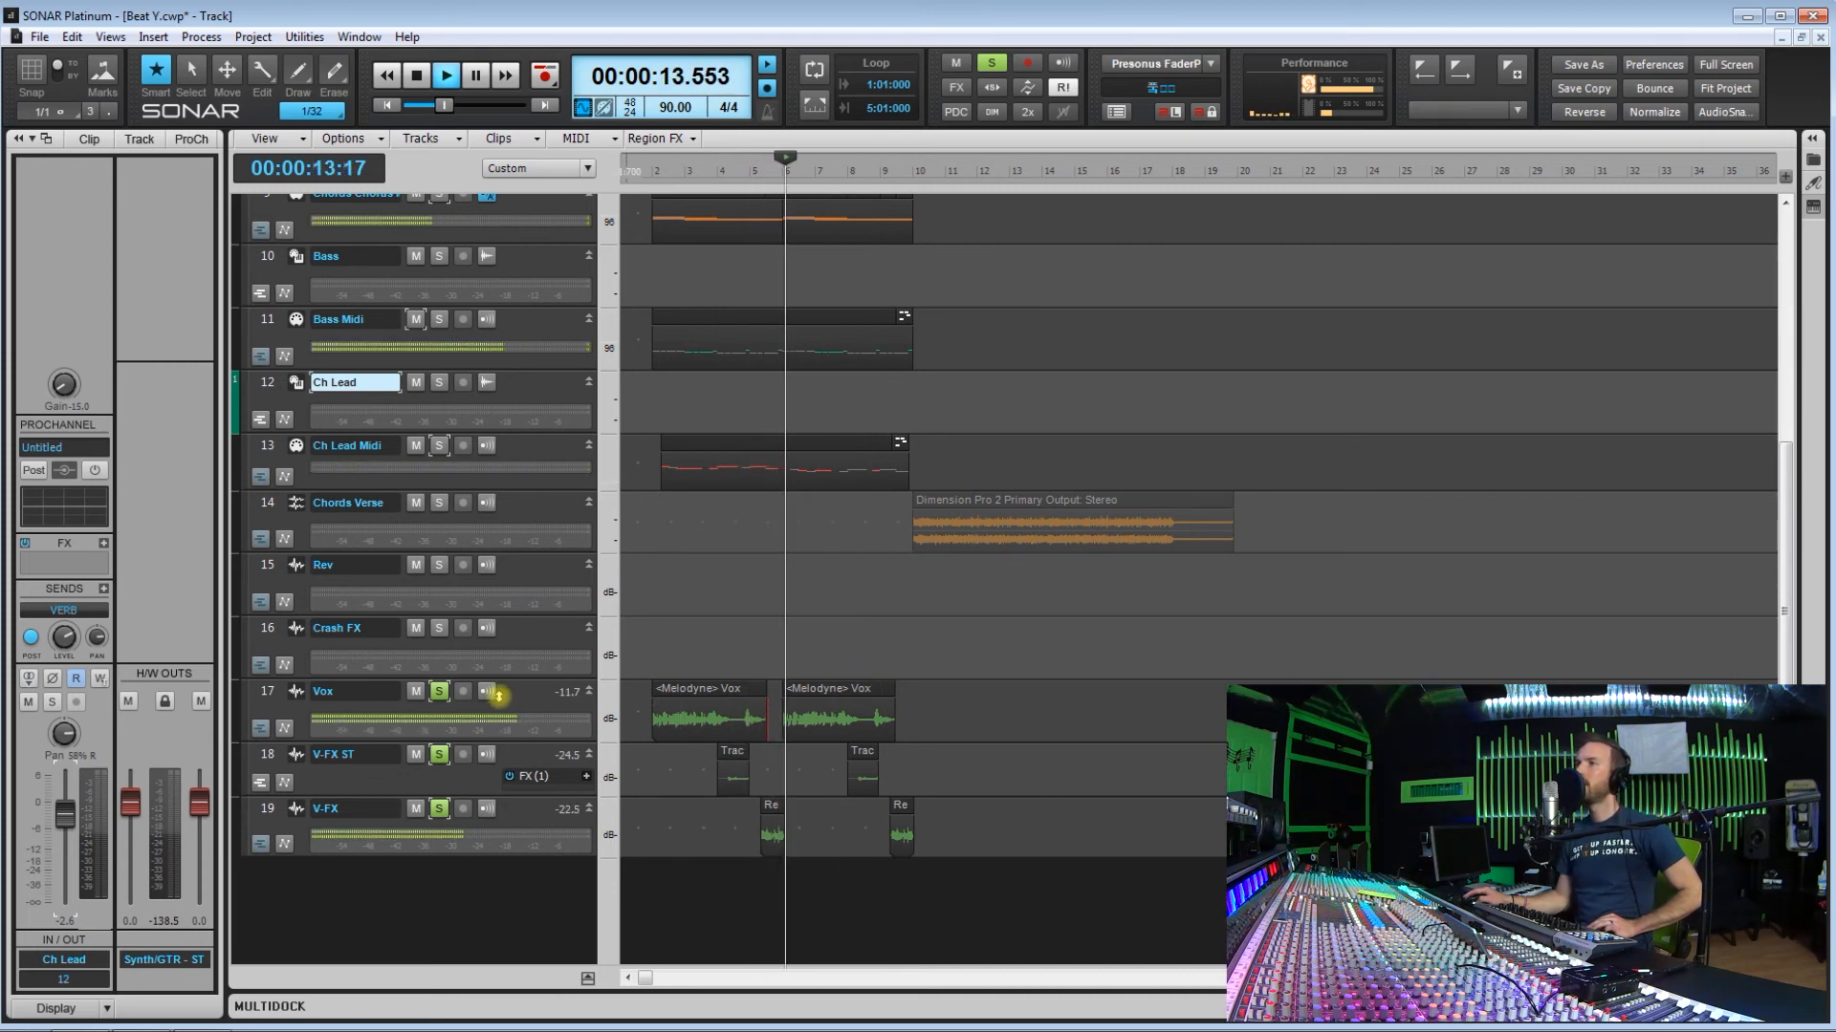
{"action": "key", "text": "space"}
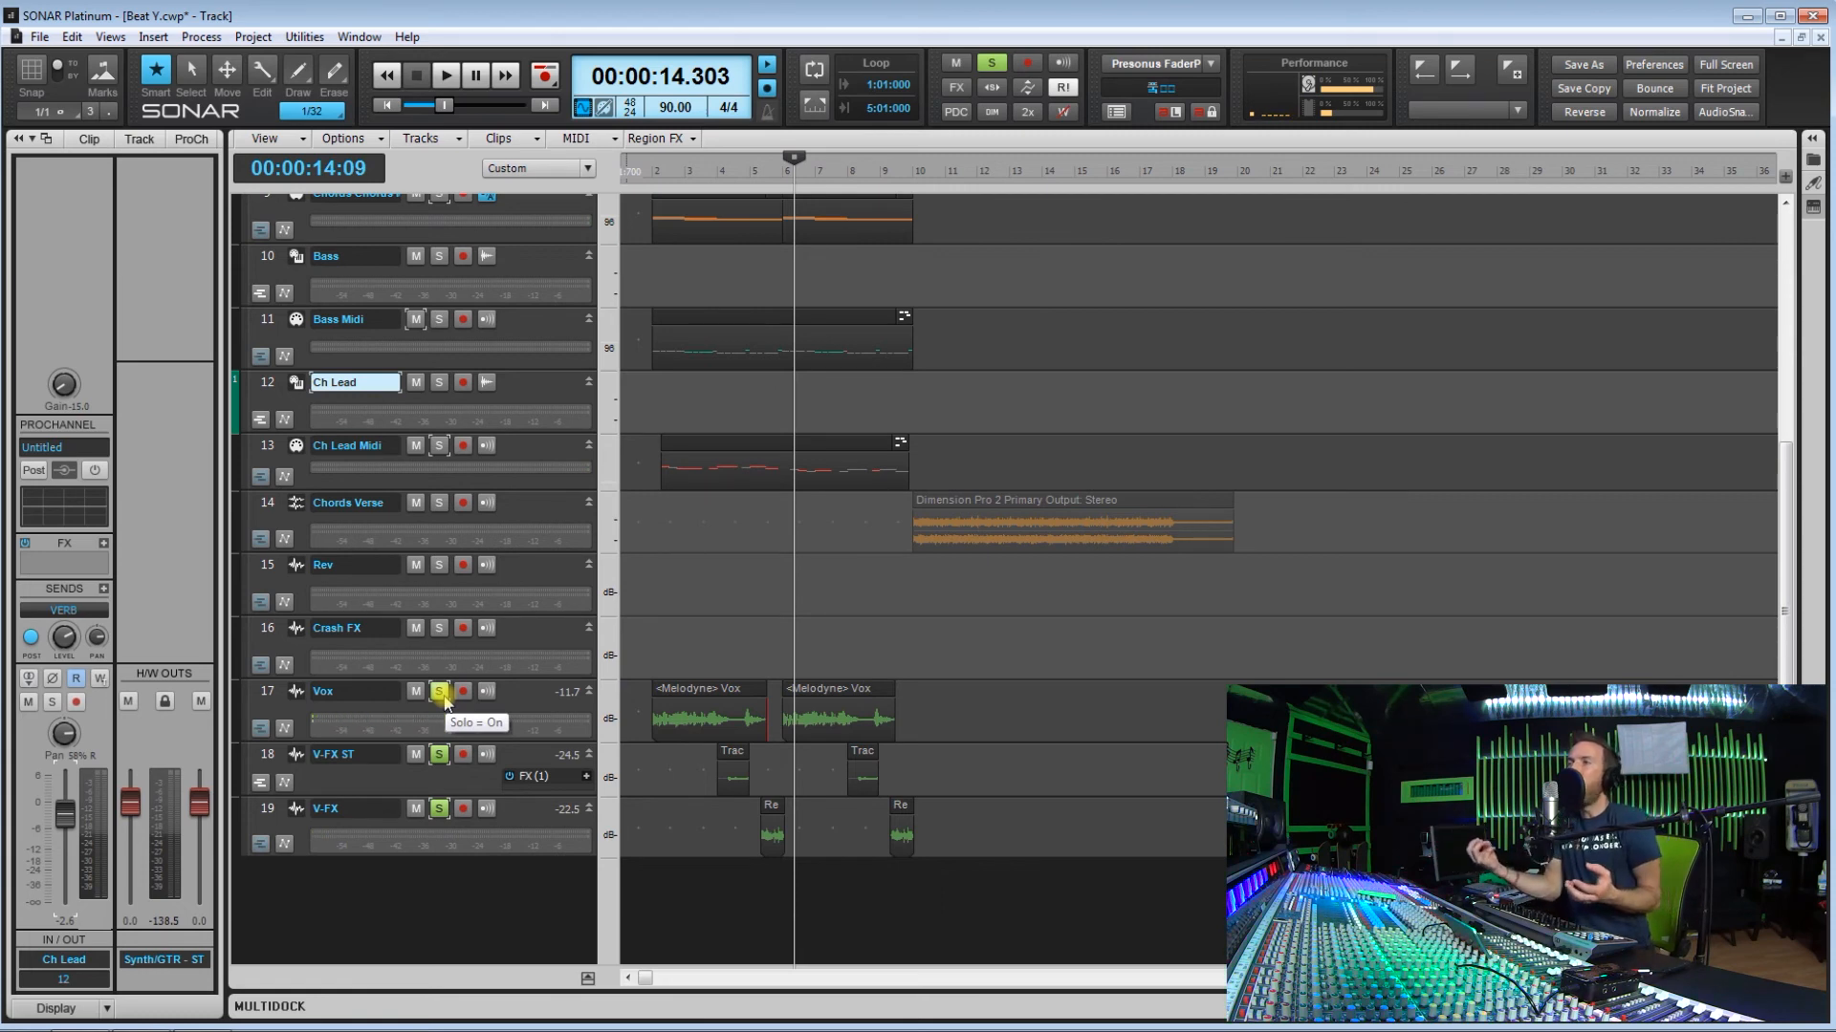
Step: Turn off solo on the Vox, V-FX ST and V-FX tracks
{"action": "left_click", "coordinate": [441, 696]}
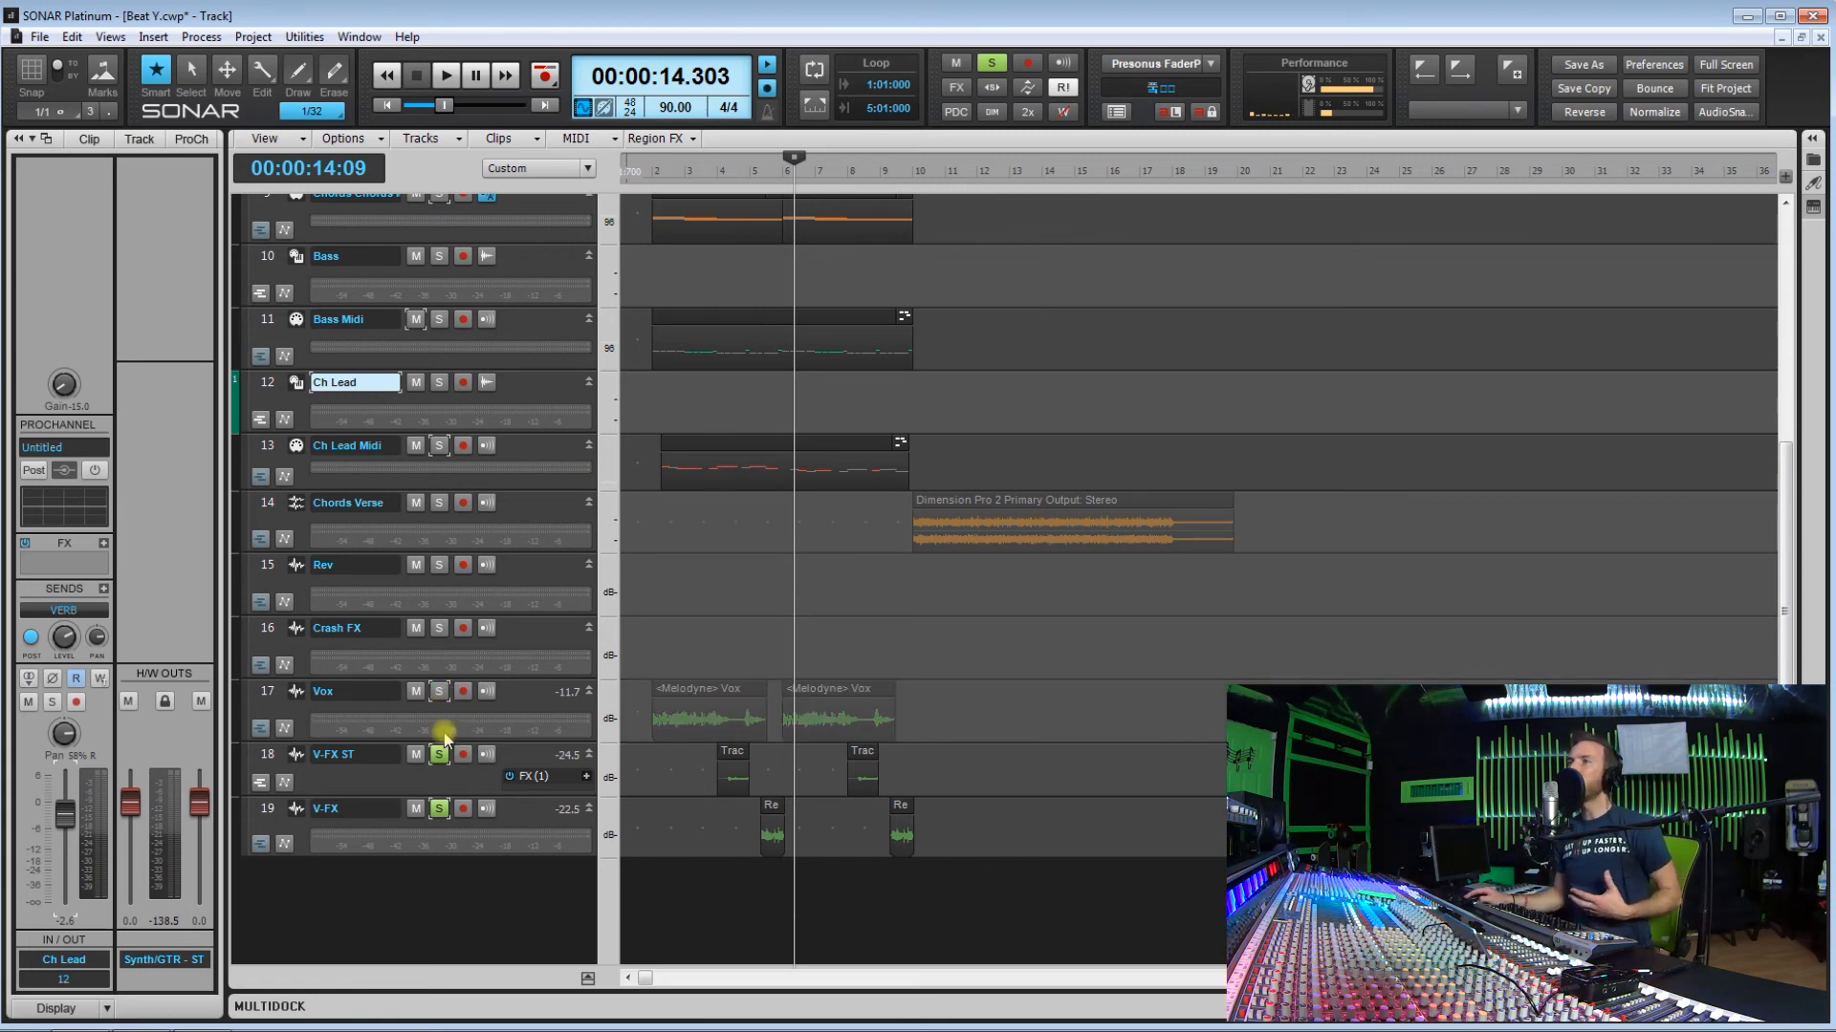
{"action": "left_click", "coordinate": [443, 756]}
{"action": "left_click", "coordinate": [442, 810]}
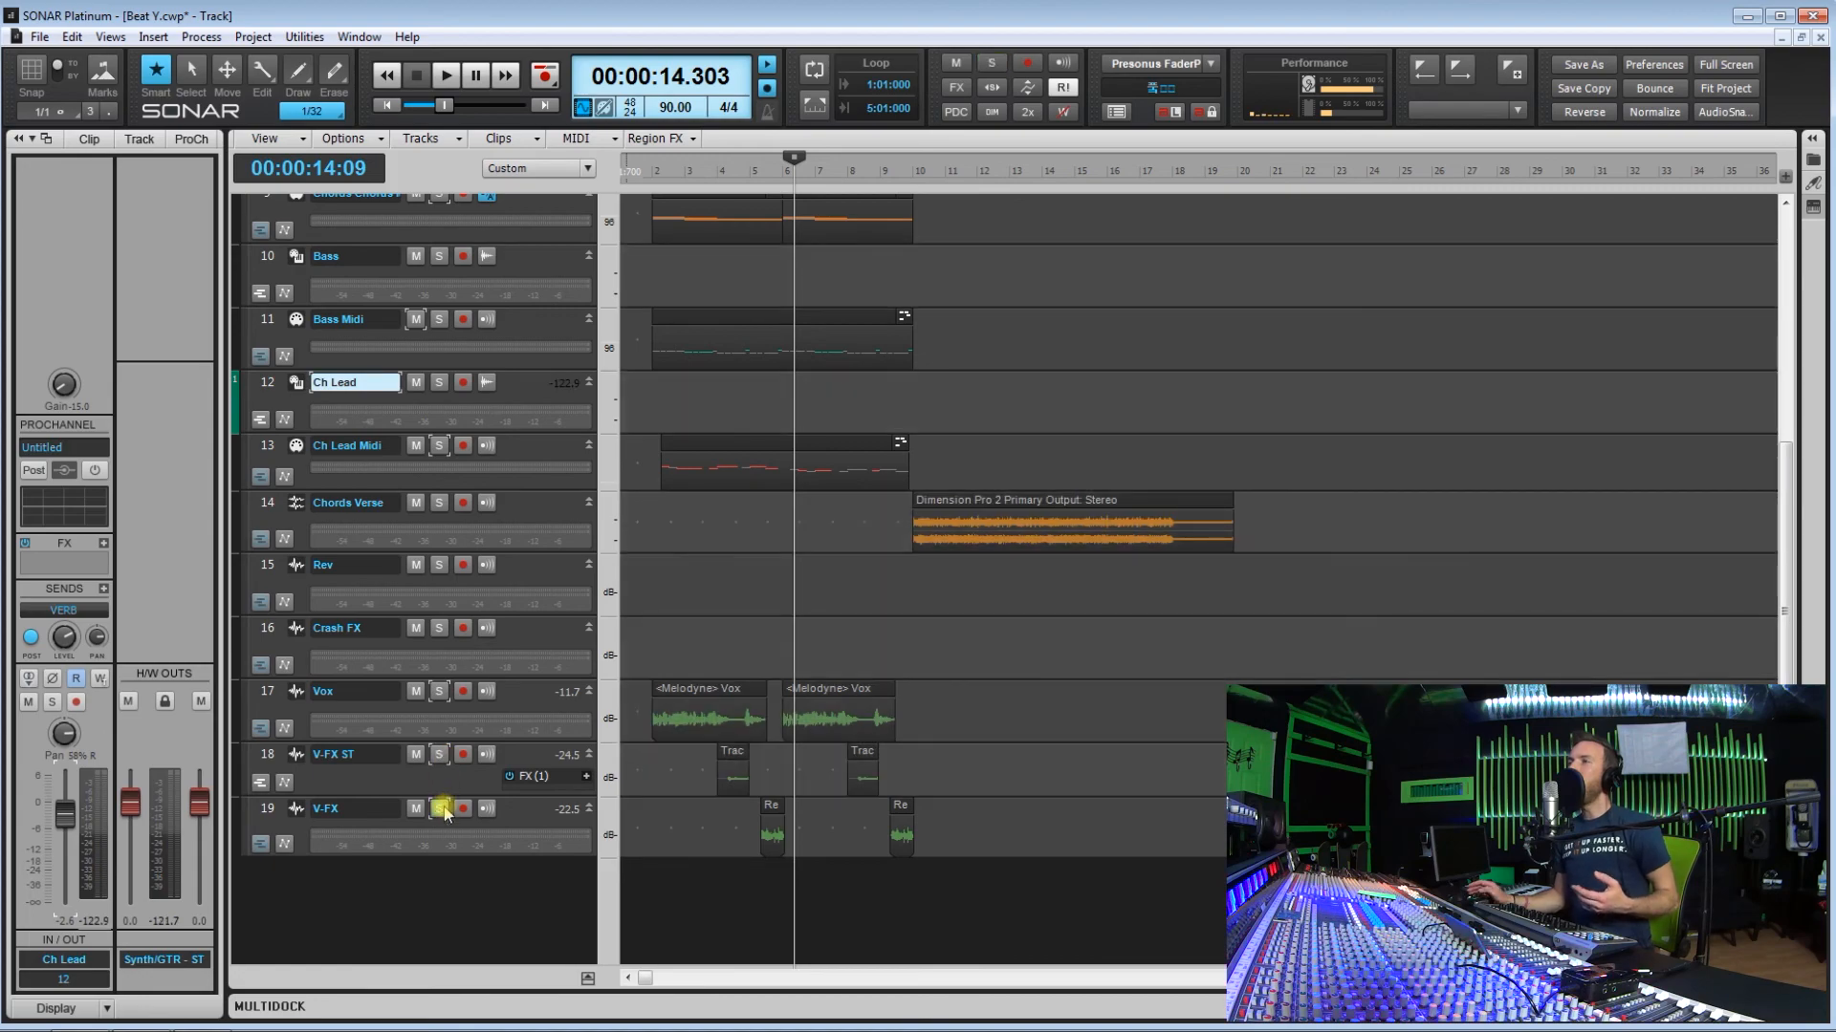